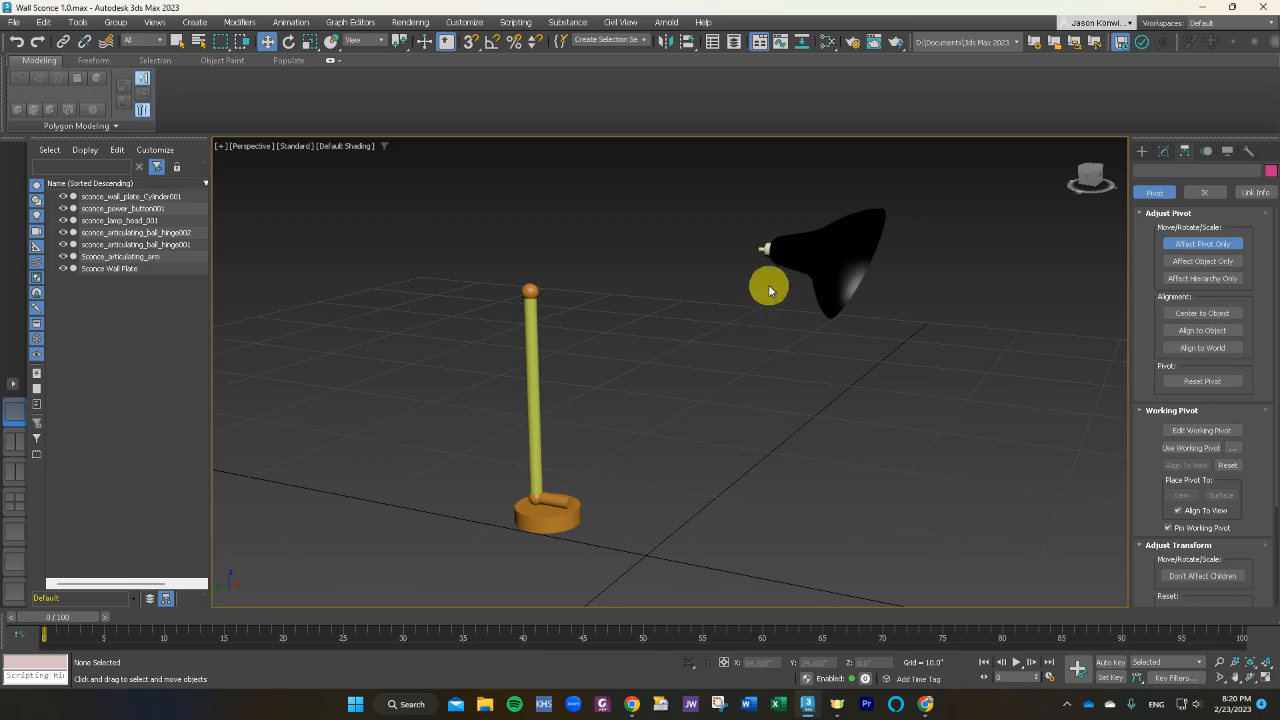
Turn off pivot-only editing with nothing selected so whole objects can be transformed again.
{"action": "left_click", "coordinate": [816, 247]}
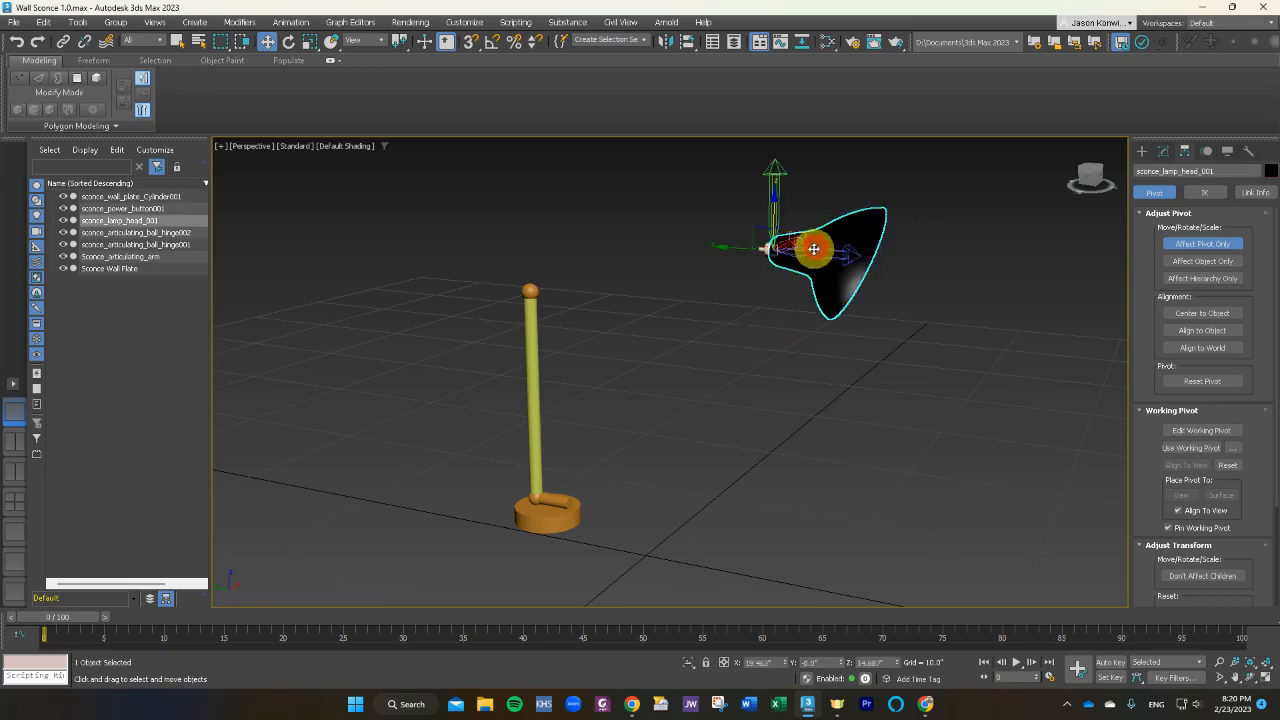
{"action": "left_click", "coordinate": [752, 343]}
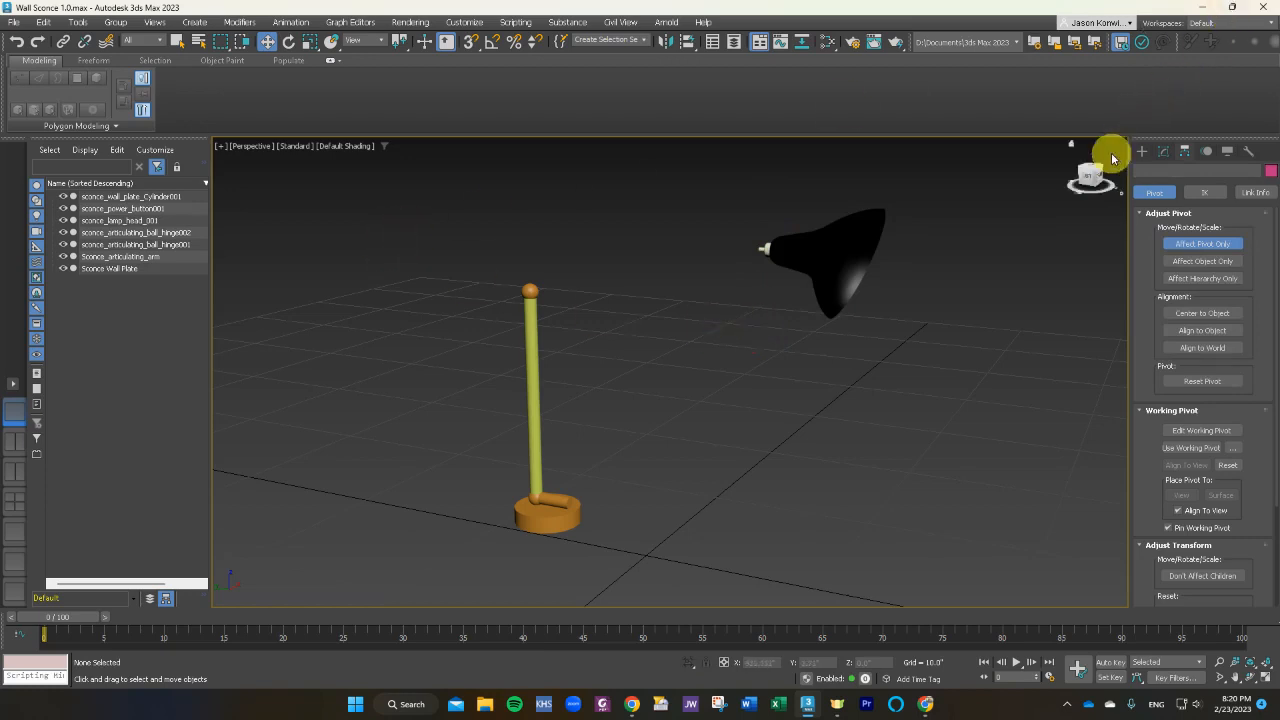
{"action": "left_click", "coordinate": [1185, 245]}
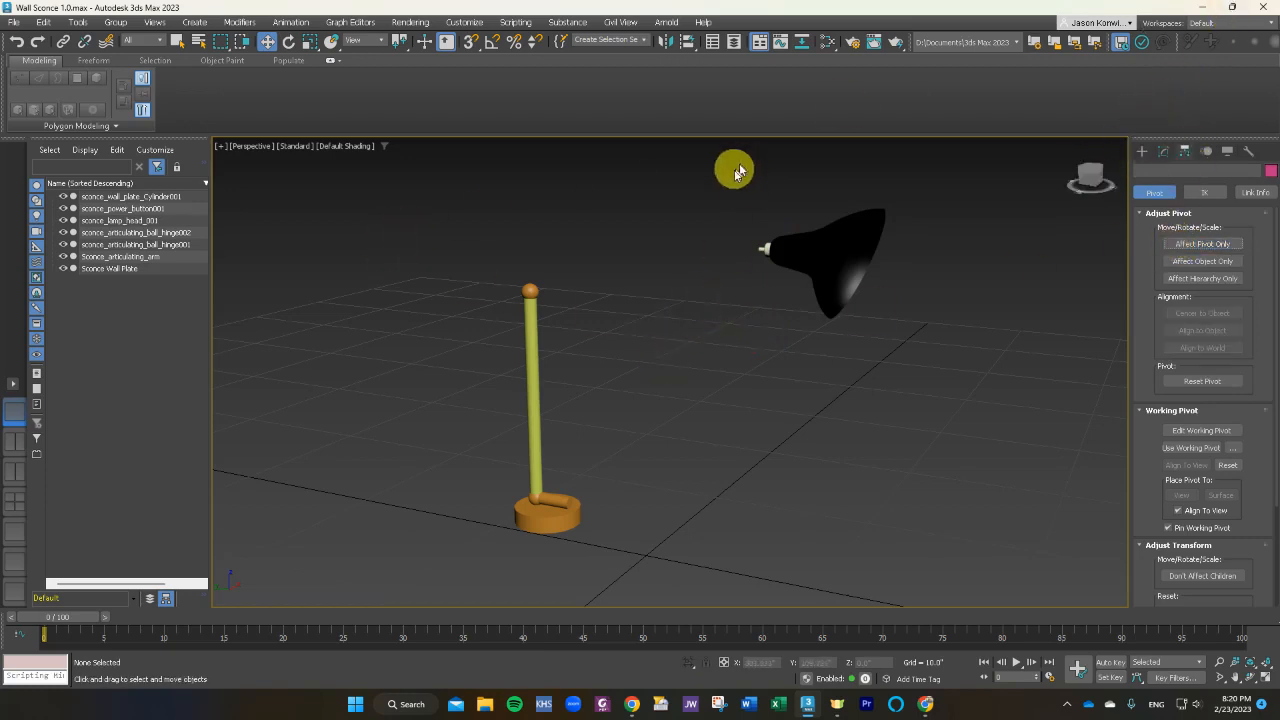
Group the lamp head and power button under the name sconce_lamp_shade001 and expand the group in the scene list.
{"action": "left_click_drag", "start_coordinate": [711, 201], "coordinate": [898, 332]}
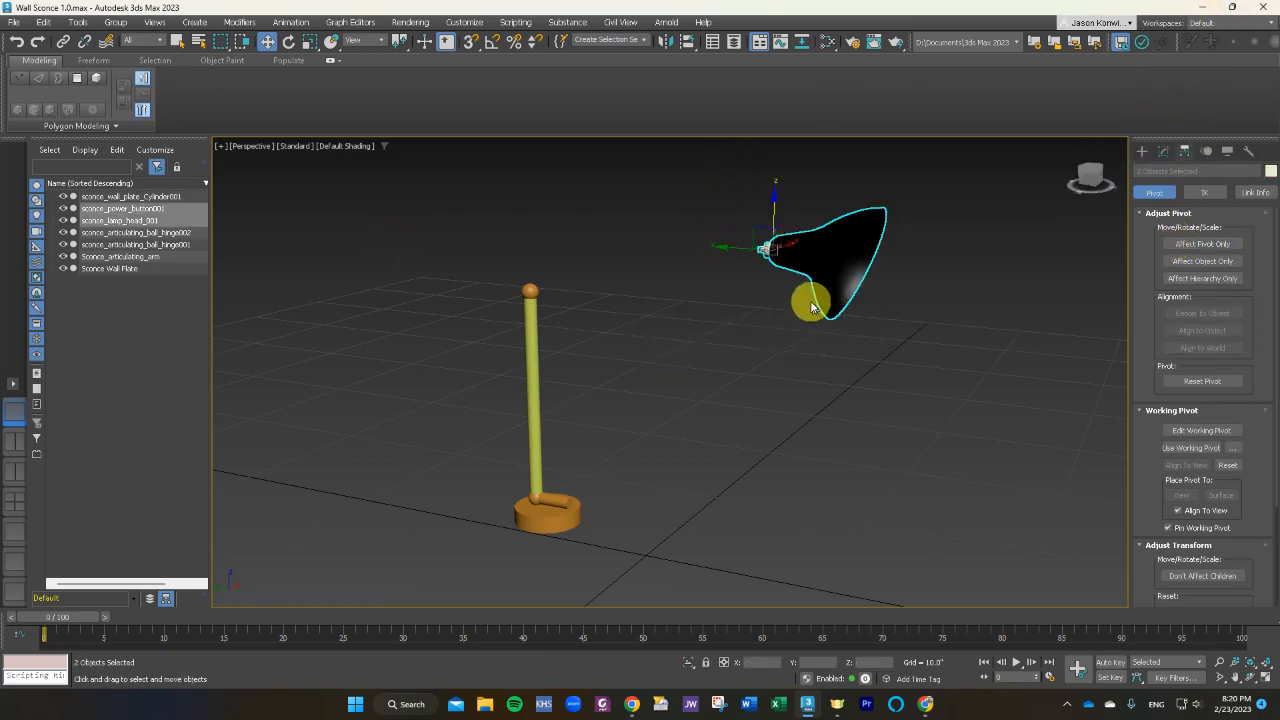
{"action": "scroll", "coordinate": [810, 300], "scroll_direction": "up", "scroll_amount": 3}
{"action": "scroll", "coordinate": [811, 280], "scroll_direction": "down", "scroll_amount": 2}
{"action": "middle_click_drag", "start_coordinate": [814, 243], "coordinate": [781, 334]}
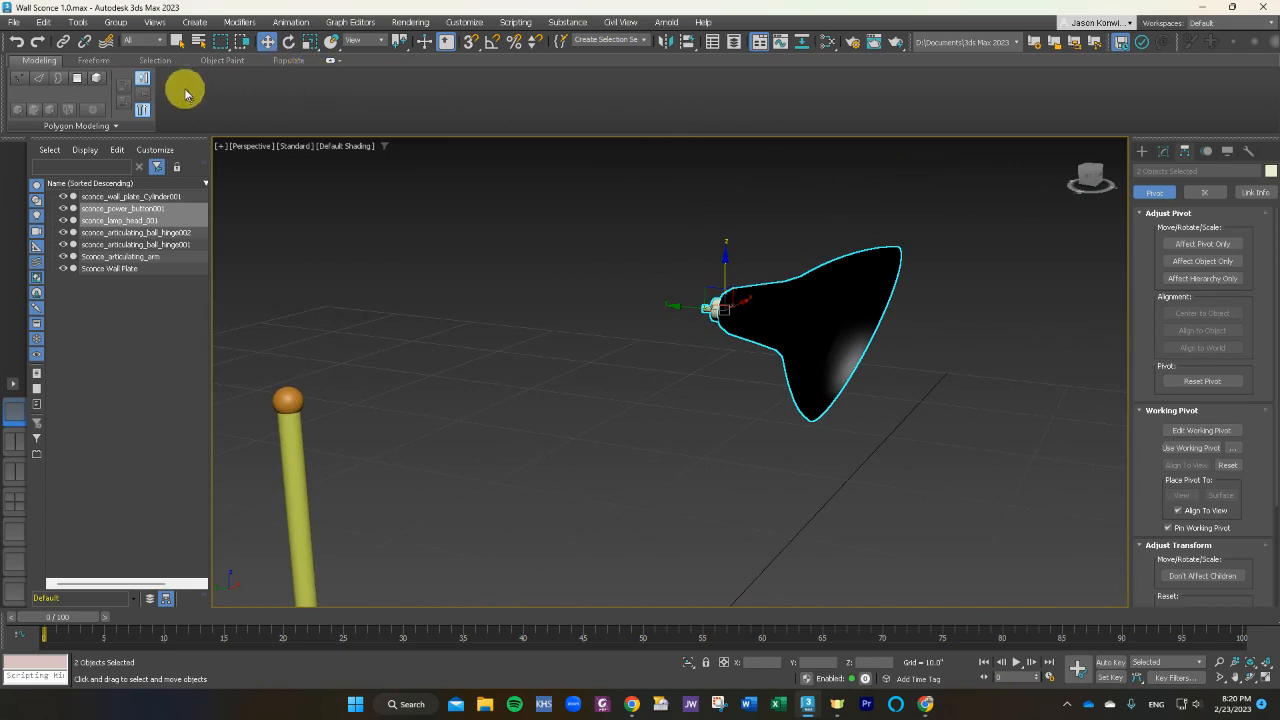
{"action": "left_click", "coordinate": [117, 24]}
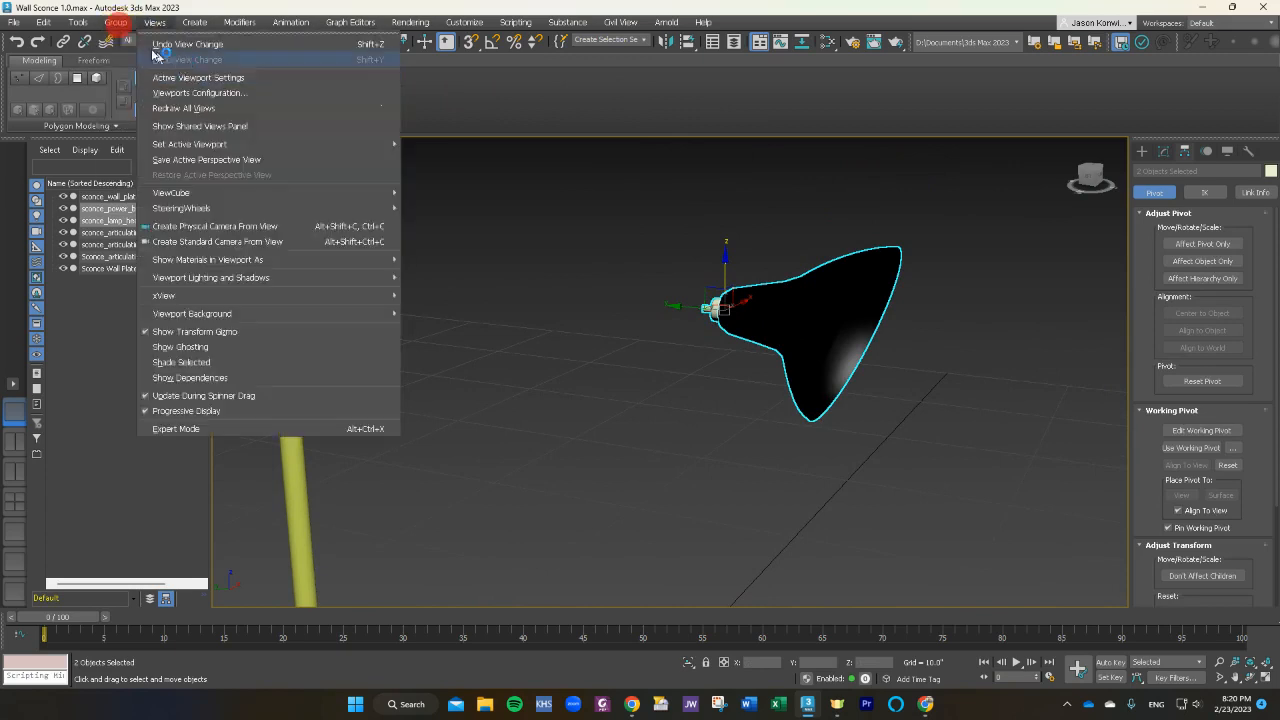
{"action": "left_click", "coordinate": [139, 46]}
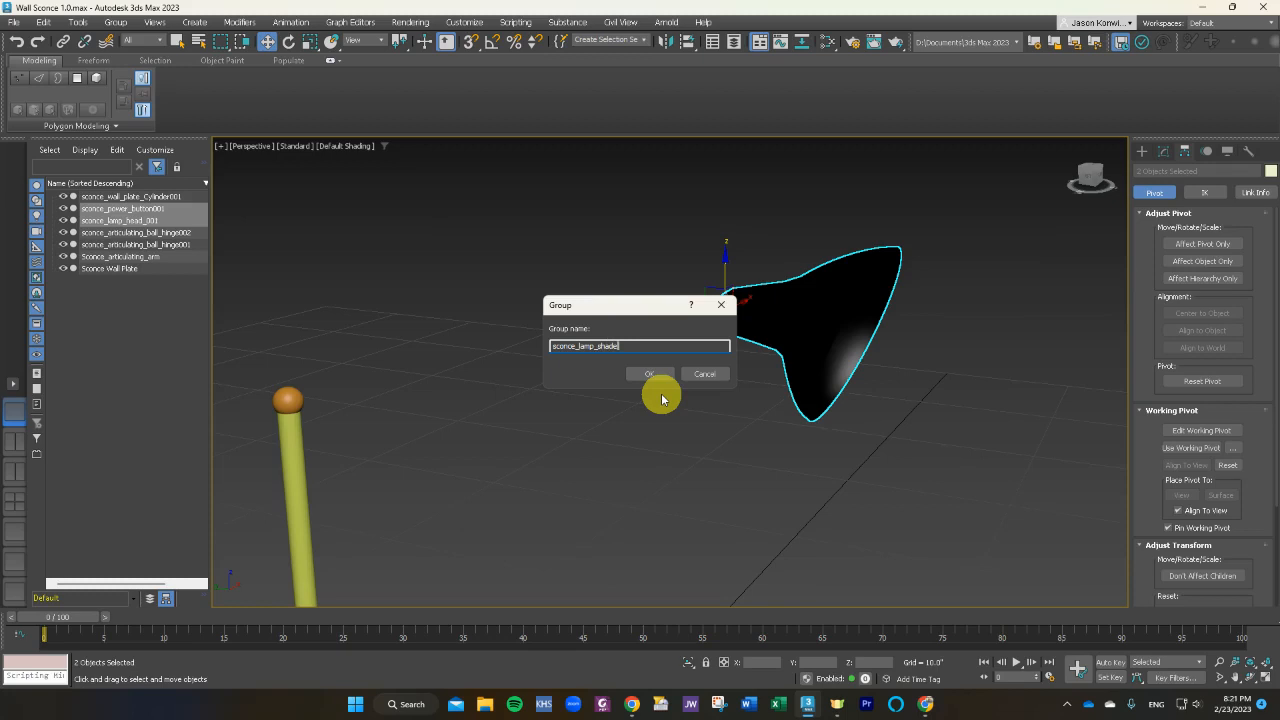
{"action": "key", "text": "Return"}
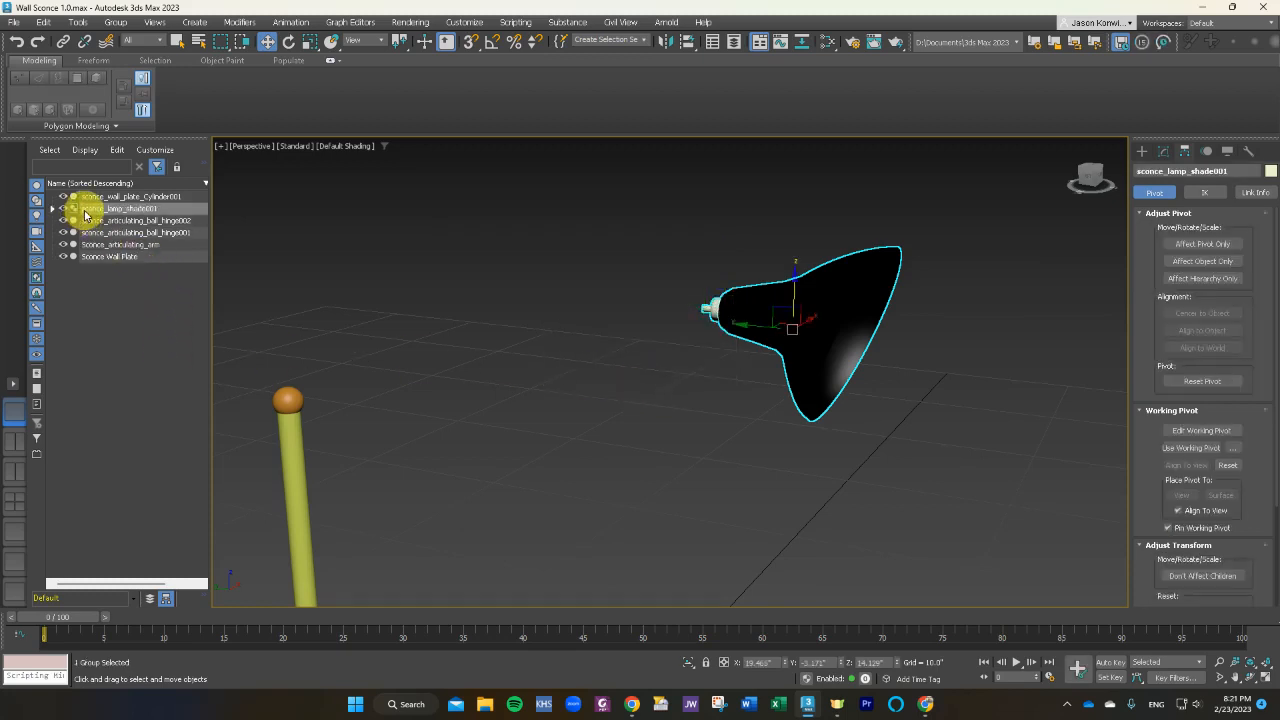
{"action": "left_click", "coordinate": [53, 209]}
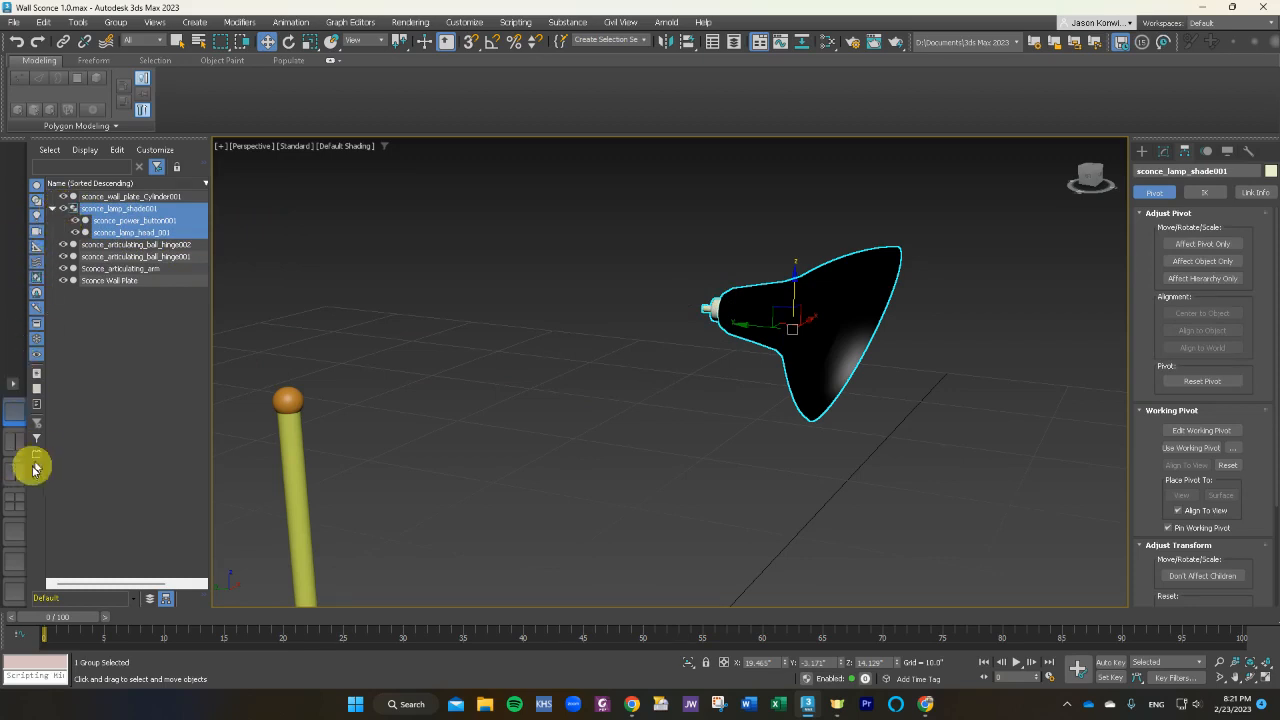
Show four viewports and move the lamp shade group in the Left view over the arm's upper end, at Y about 6.96".
{"action": "left_click", "coordinate": [18, 500]}
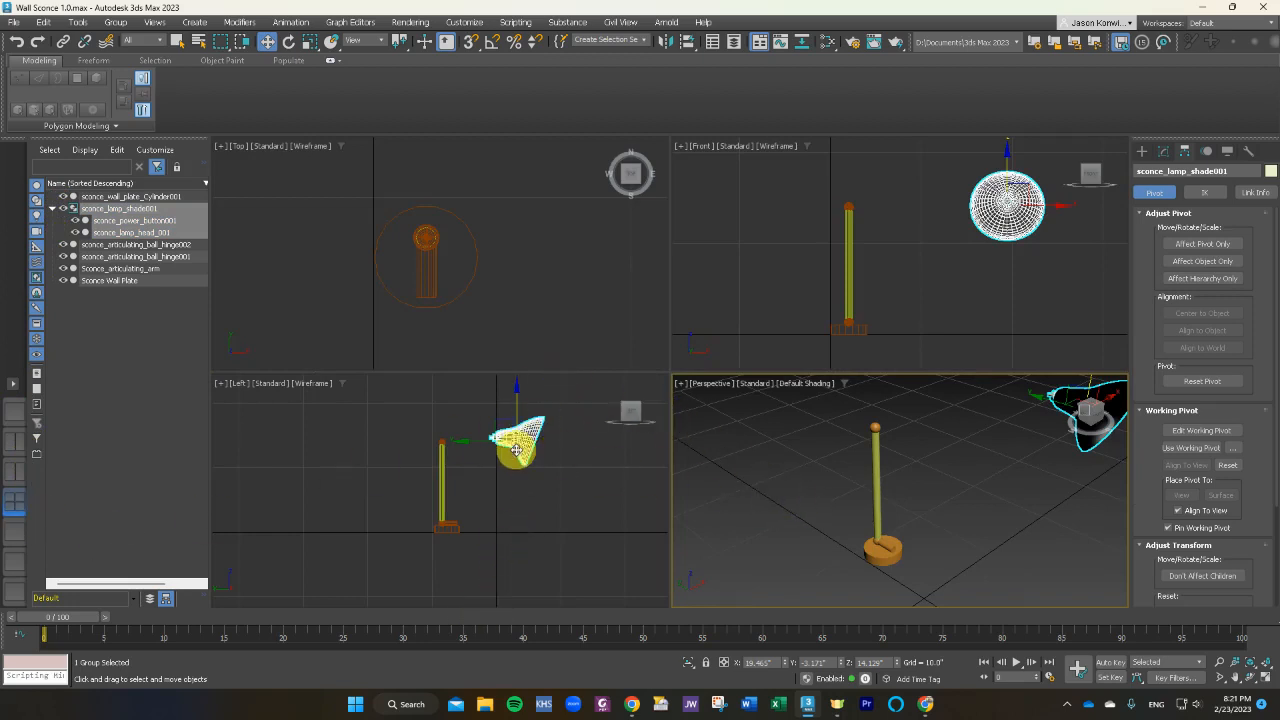
{"action": "scroll", "coordinate": [516, 454], "scroll_direction": "down", "scroll_amount": 2}
{"action": "scroll", "coordinate": [516, 454], "scroll_direction": "up", "scroll_amount": 1}
{"action": "scroll", "coordinate": [525, 438], "scroll_direction": "up", "scroll_amount": 2}
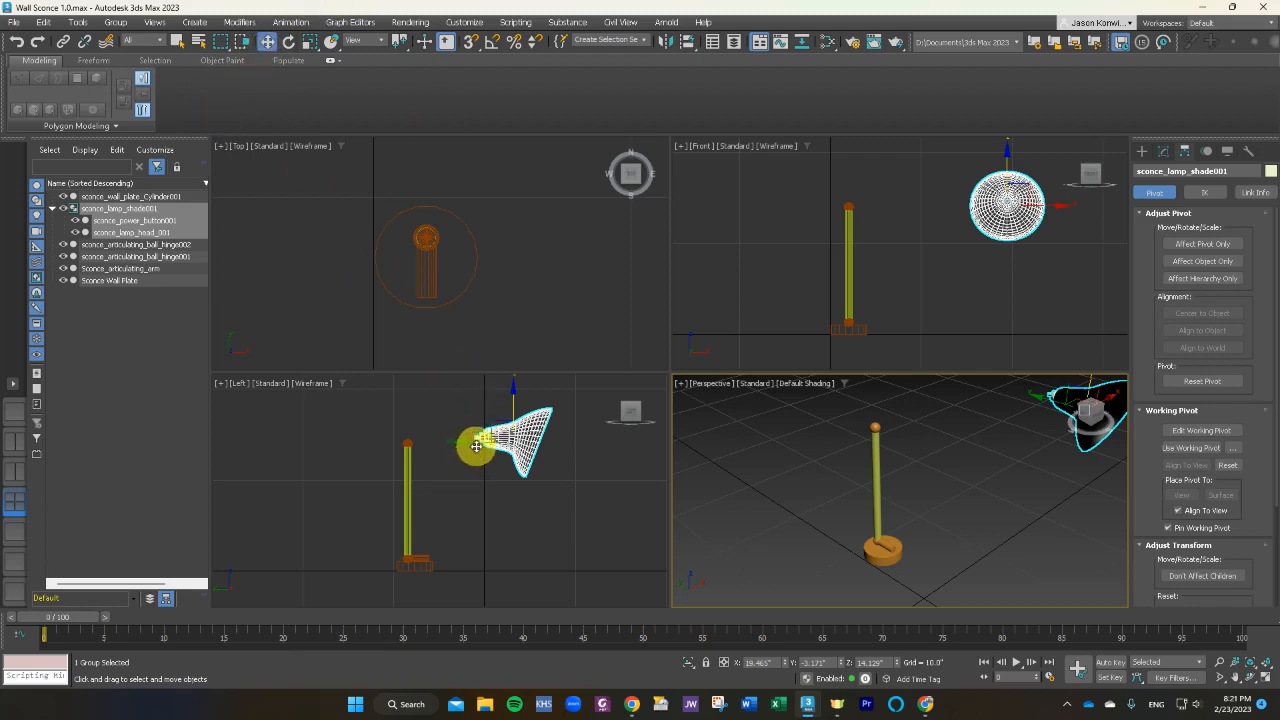
{"action": "mouse_move", "coordinate": [476, 442]}
{"action": "left_mouse_down"}
{"action": "mouse_move", "coordinate": [439, 448]}
{"action": "mouse_move", "coordinate": [518, 430]}
{"action": "mouse_move", "coordinate": [558, 438]}
{"action": "mouse_move", "coordinate": [466, 449]}
{"action": "left_mouse_up"}
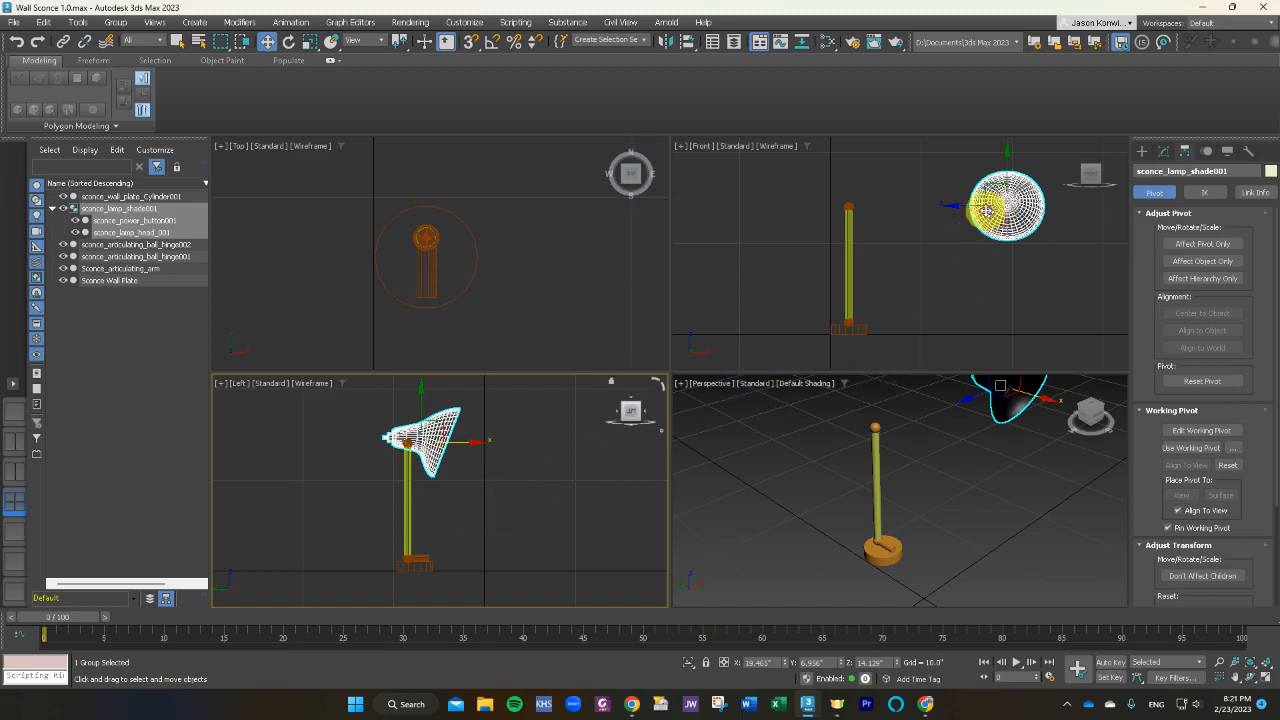
In the Front view, move the lamp shade group over the arm's top ball hinge, at X about 2.03" and Z about 13.95".
{"action": "left_click", "coordinate": [983, 201]}
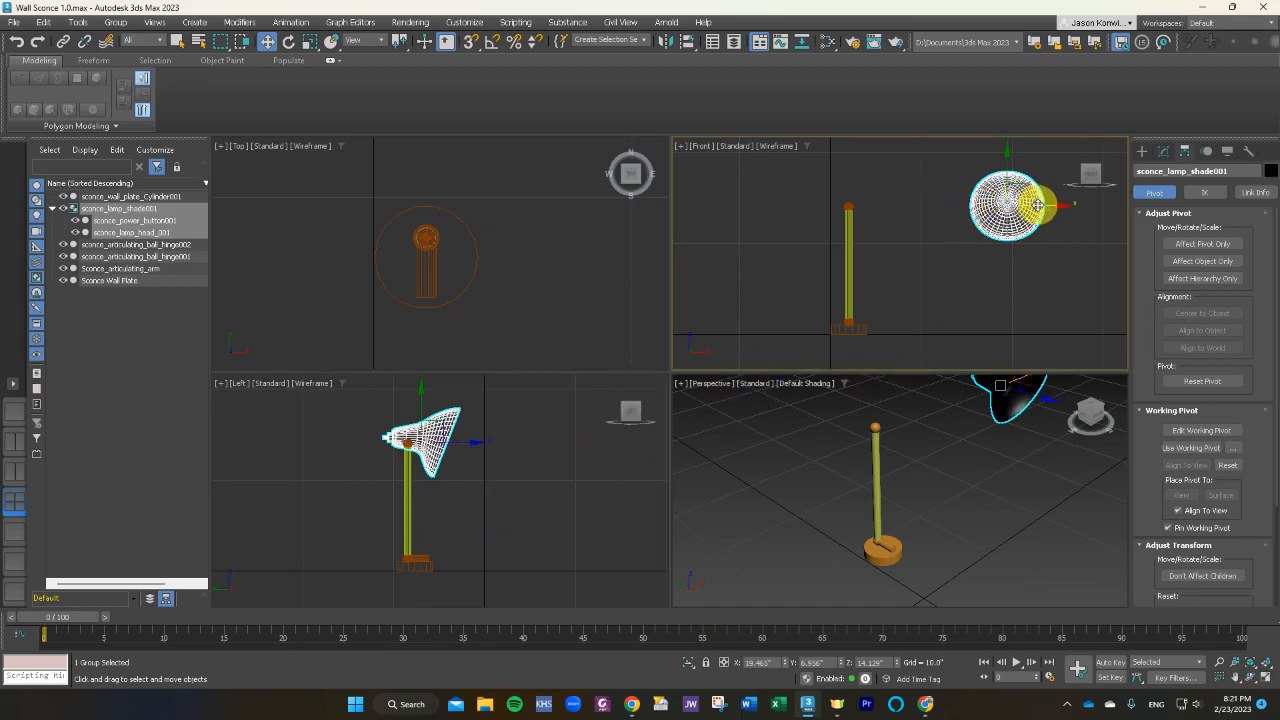
{"action": "left_click_drag", "start_coordinate": [1040, 207], "coordinate": [883, 234]}
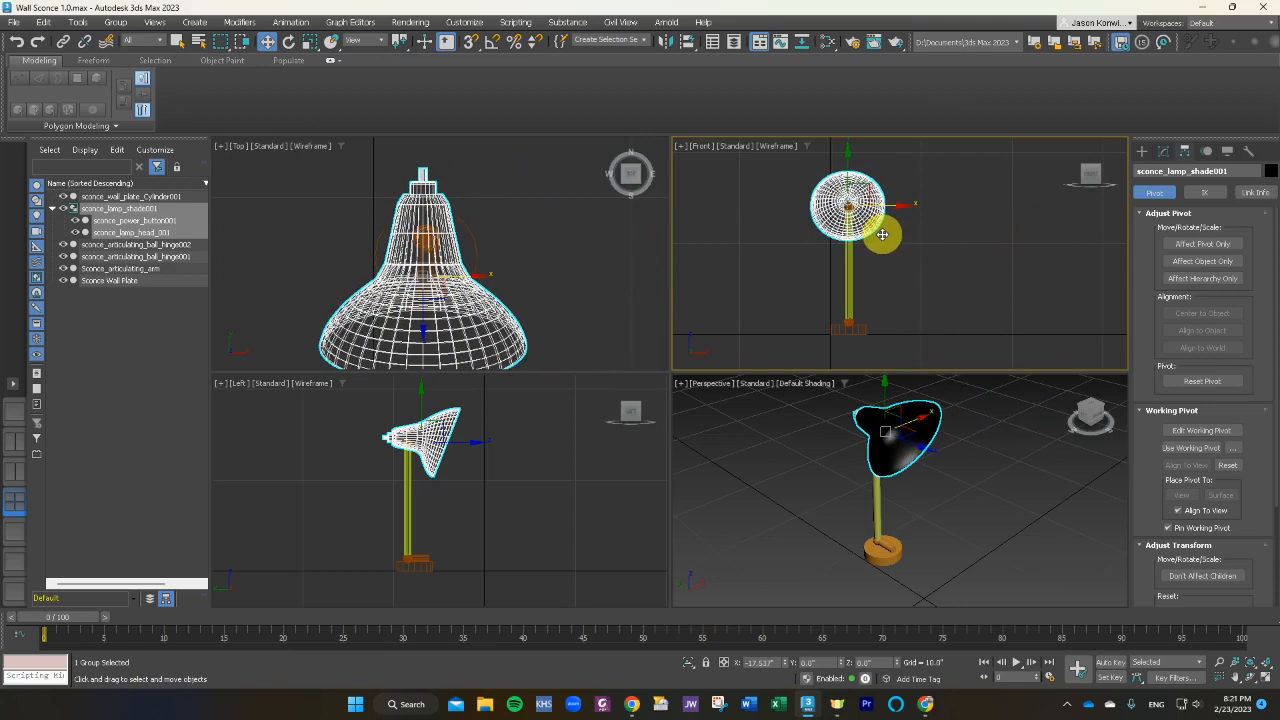
{"action": "scroll", "coordinate": [883, 234], "scroll_direction": "up", "scroll_amount": 5}
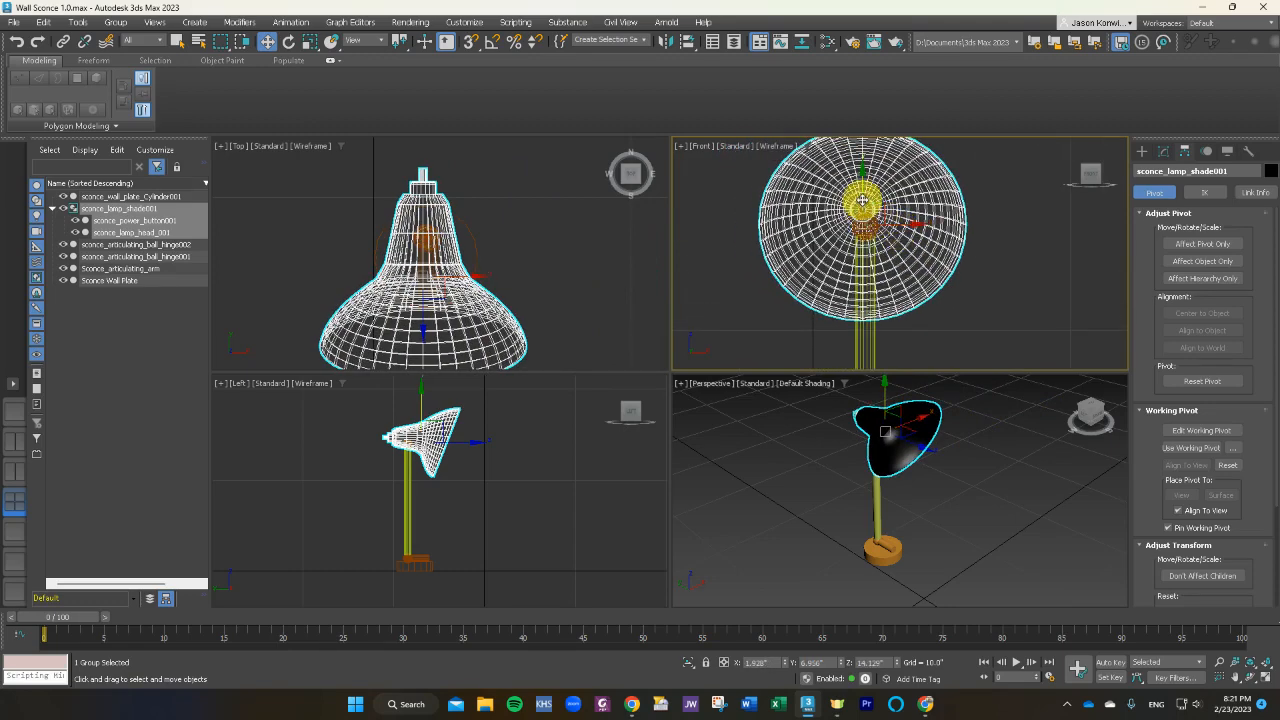
{"action": "left_click_drag", "start_coordinate": [862, 200], "coordinate": [901, 228]}
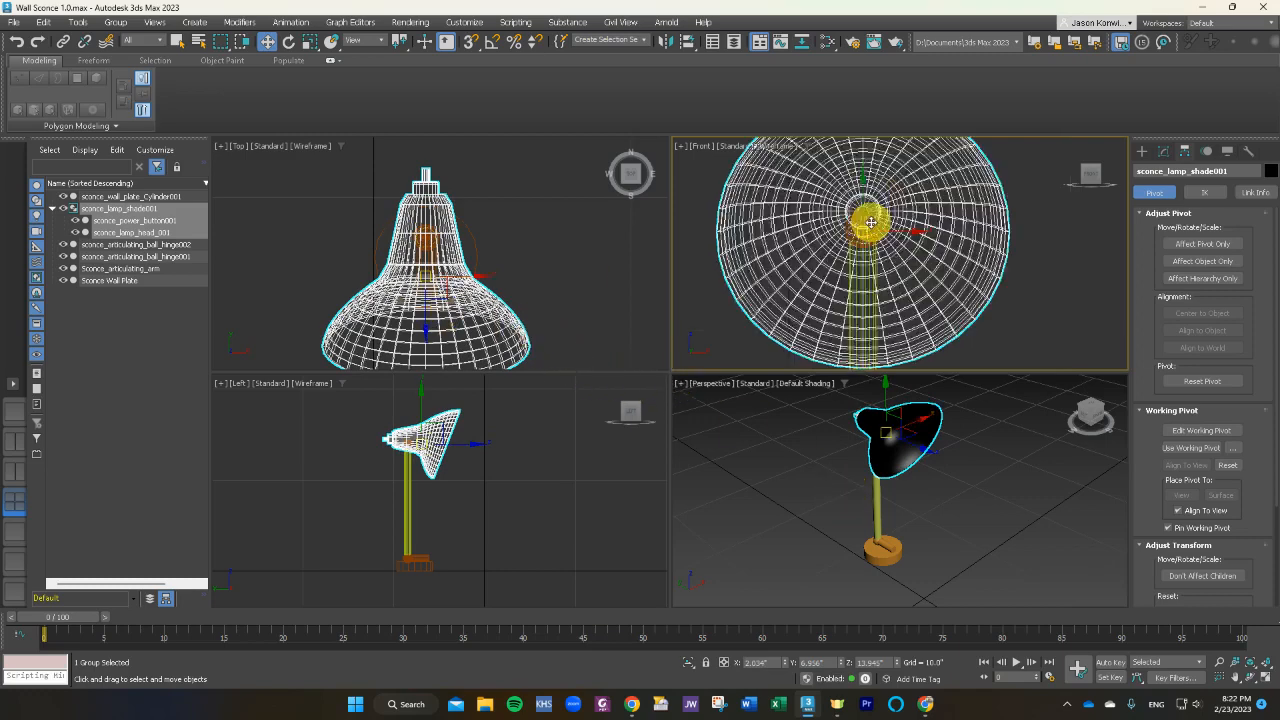
Raise the lamp shade group in the Left view to Z about 15" so it sits on the top ball hinge, and check the joint.
{"action": "scroll", "coordinate": [857, 210], "scroll_direction": "up", "scroll_amount": 6}
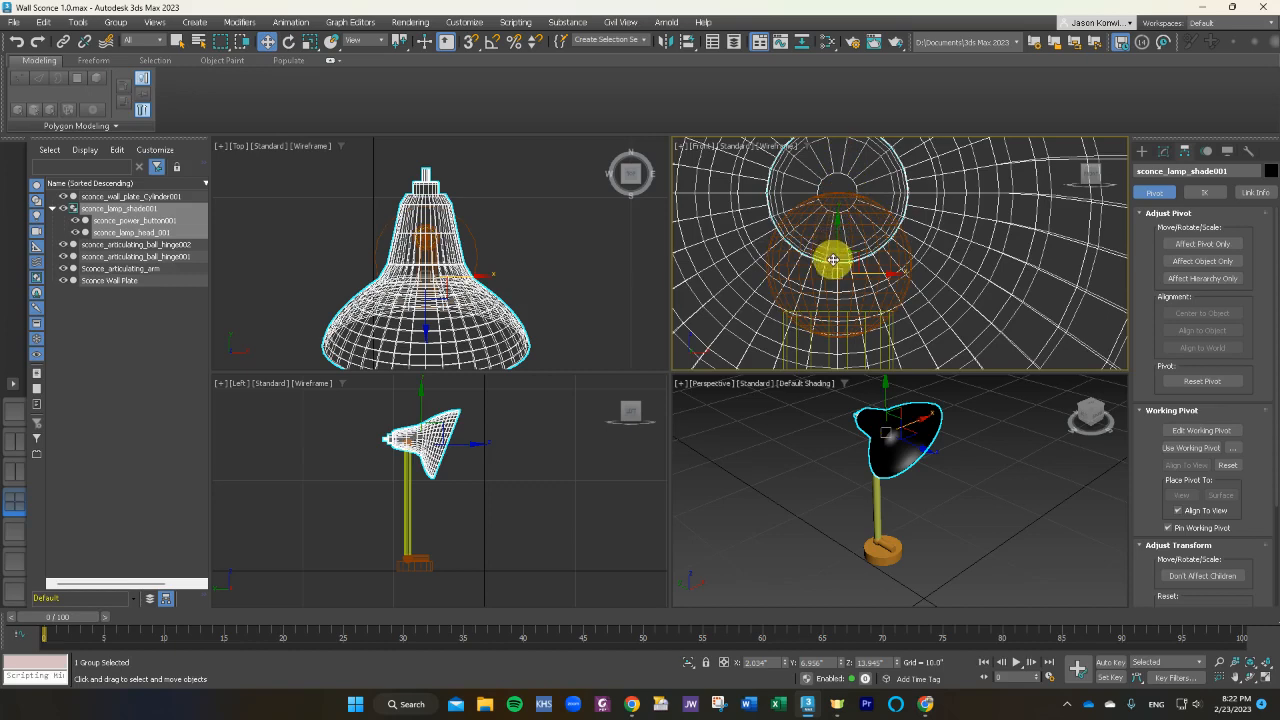
{"action": "scroll", "coordinate": [409, 459], "scroll_direction": "up", "scroll_amount": 2}
{"action": "scroll", "coordinate": [409, 459], "scroll_direction": "up", "scroll_amount": 2}
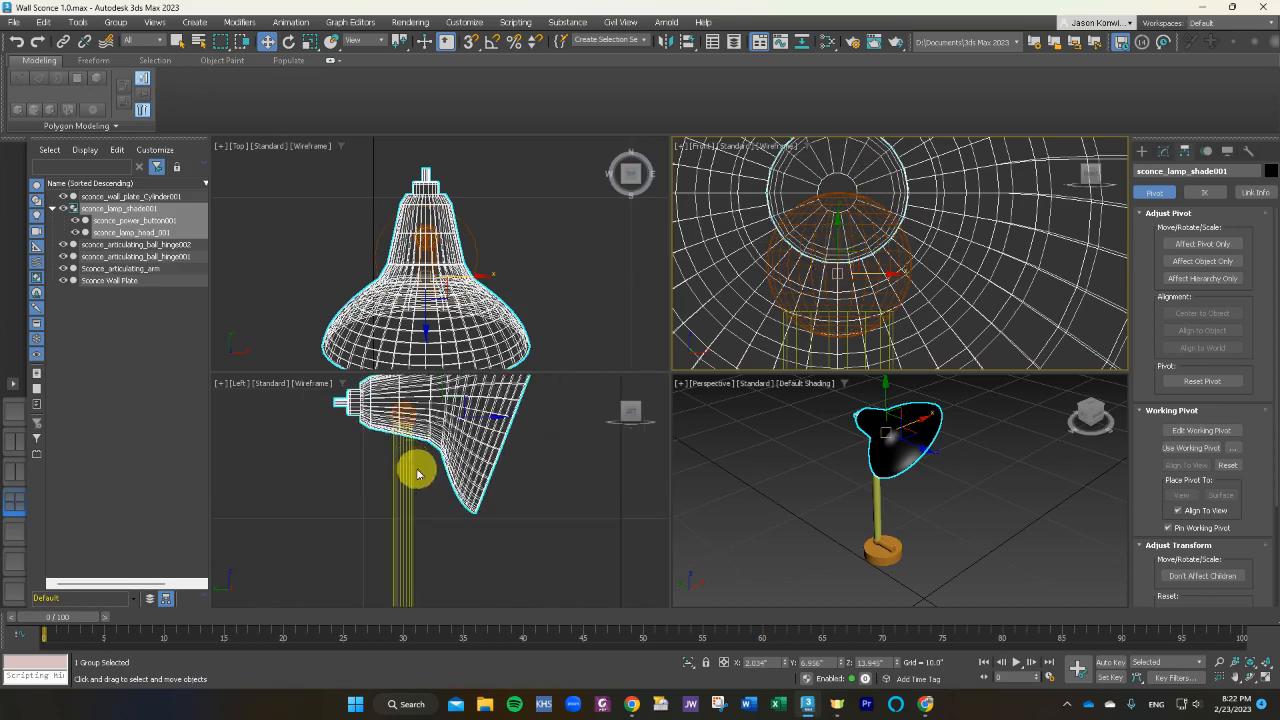
{"action": "middle_click_drag", "start_coordinate": [417, 466], "coordinate": [507, 530]}
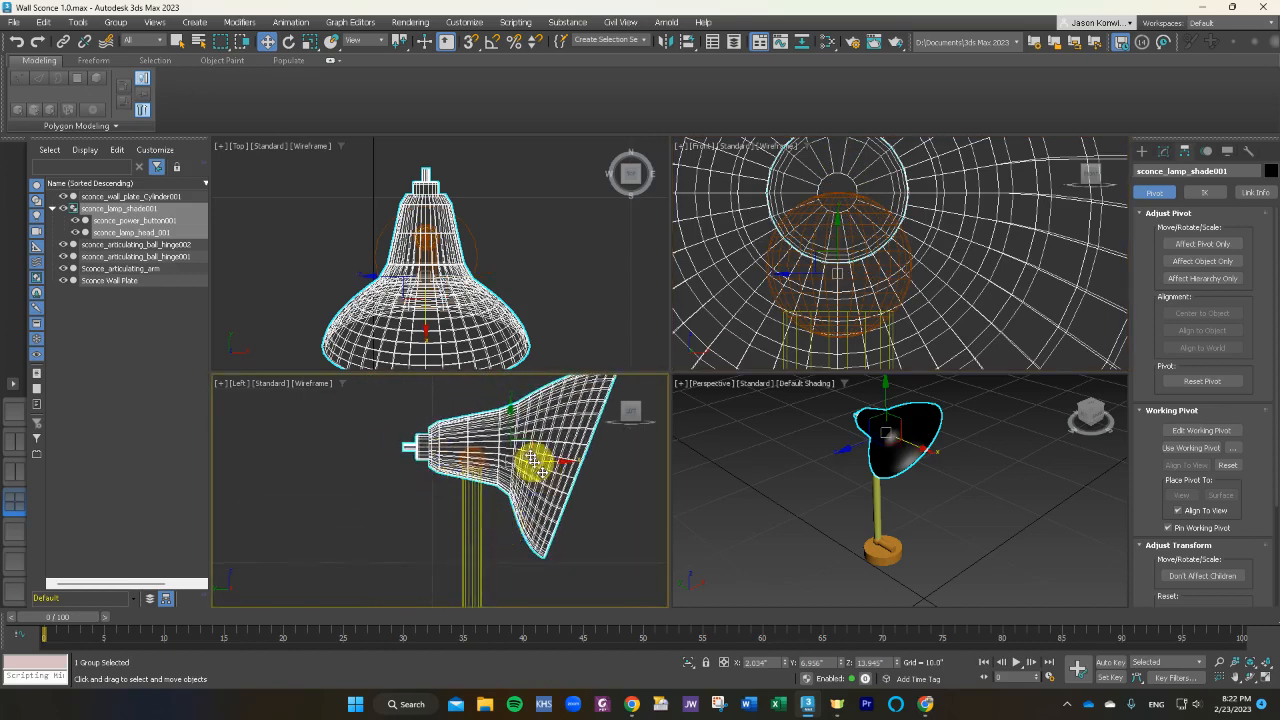
{"action": "left_click_drag", "start_coordinate": [508, 431], "coordinate": [507, 401]}
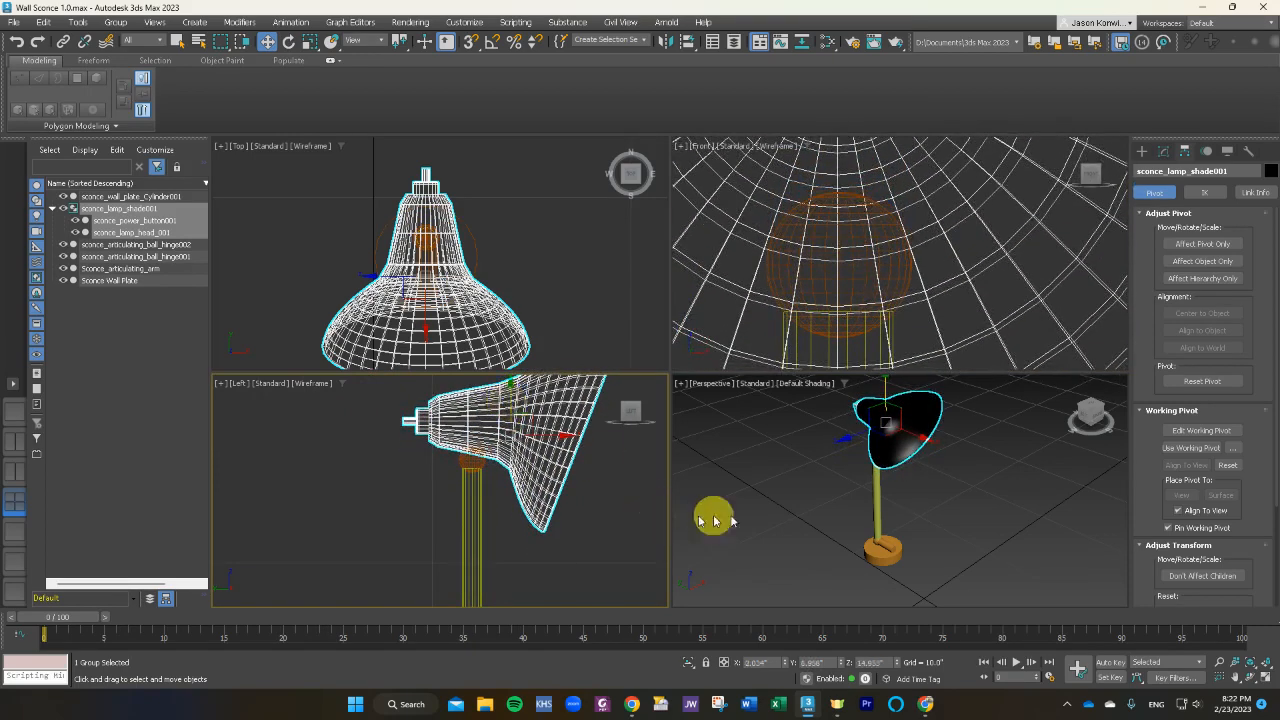
{"action": "left_click", "coordinate": [848, 515]}
{"action": "middle_click_drag", "start_coordinate": [872, 515], "coordinate": [931, 394], "text": "alt"}
{"action": "scroll", "coordinate": [853, 447], "scroll_direction": "up", "scroll_amount": 5}
{"action": "middle_click_drag", "start_coordinate": [853, 447], "coordinate": [806, 555], "text": "alt"}
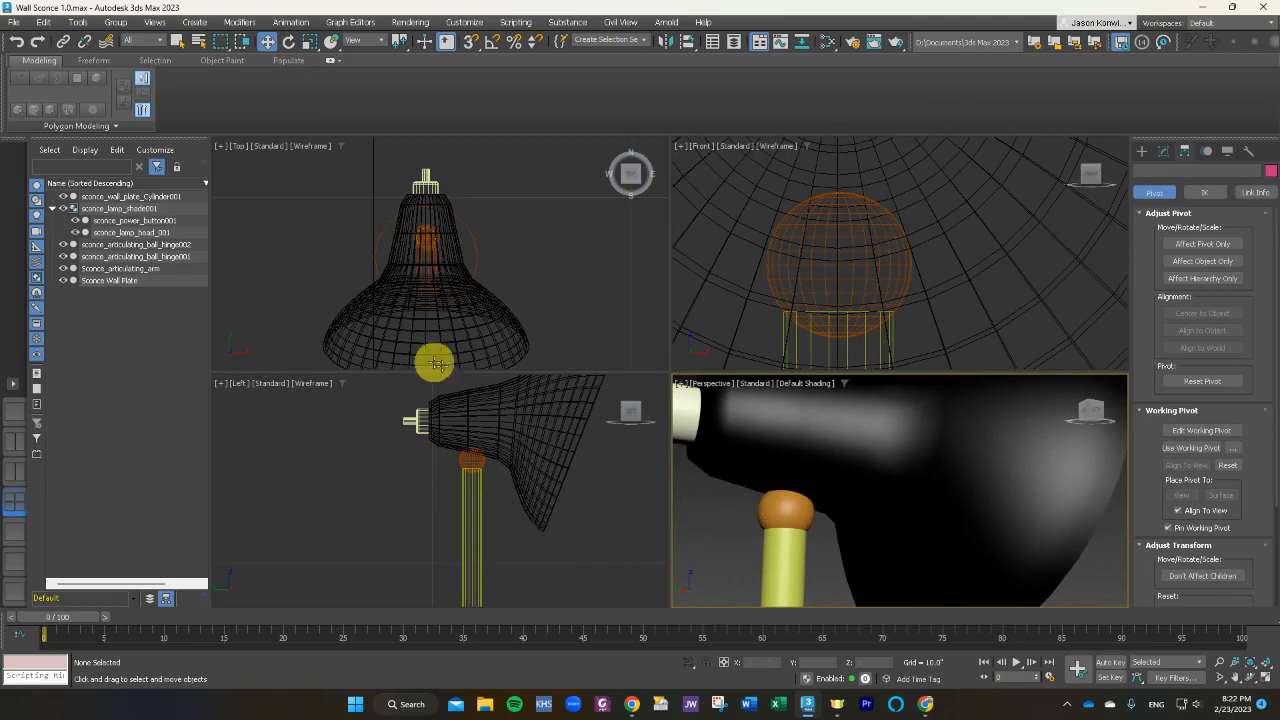
Shift the lamp shade group along the Left view's horizontal axis to Y about 6.57" and check the whole sconce in a single Perspective view.
{"action": "left_click", "coordinate": [514, 417]}
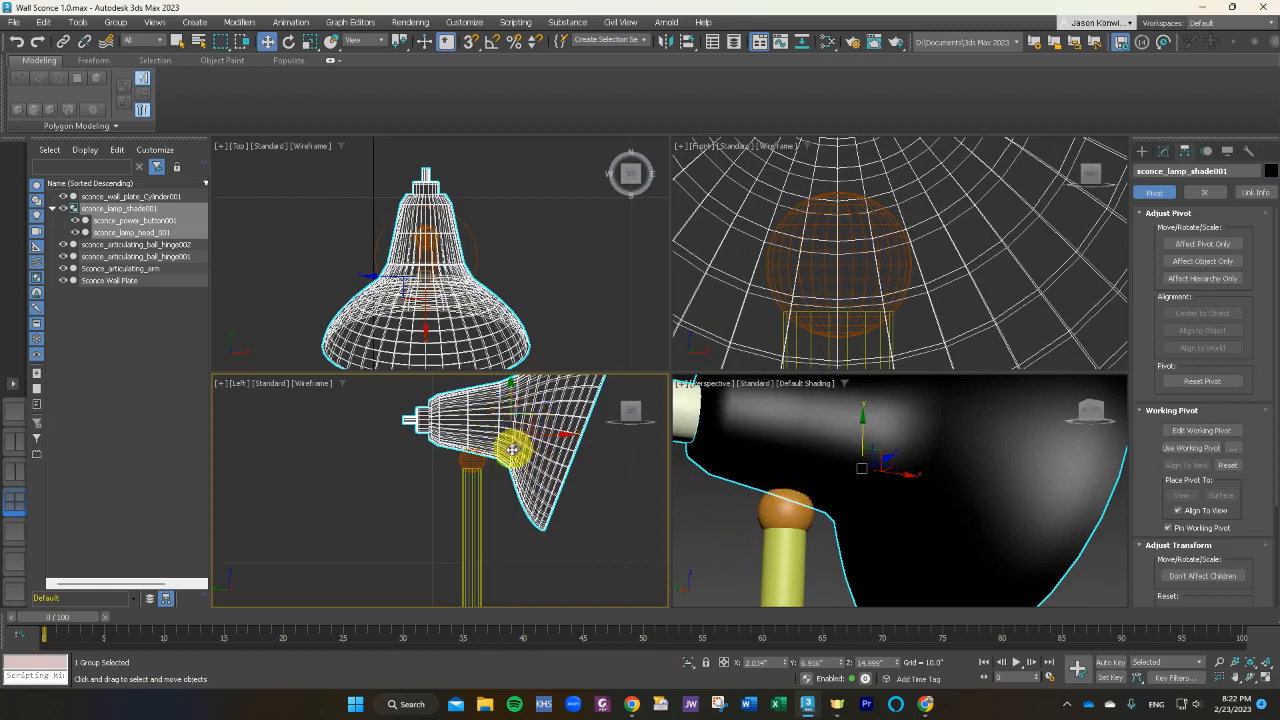
{"action": "left_click_drag", "start_coordinate": [540, 432], "coordinate": [543, 434]}
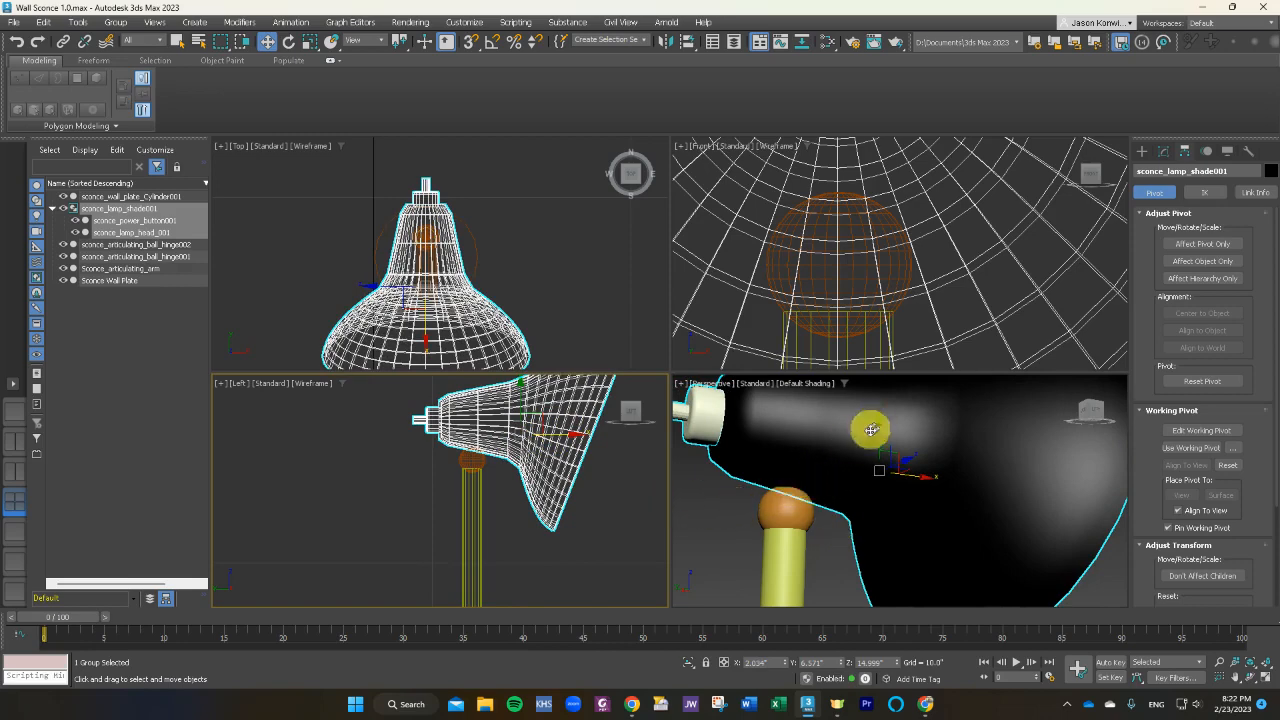
{"action": "left_click", "coordinate": [727, 514]}
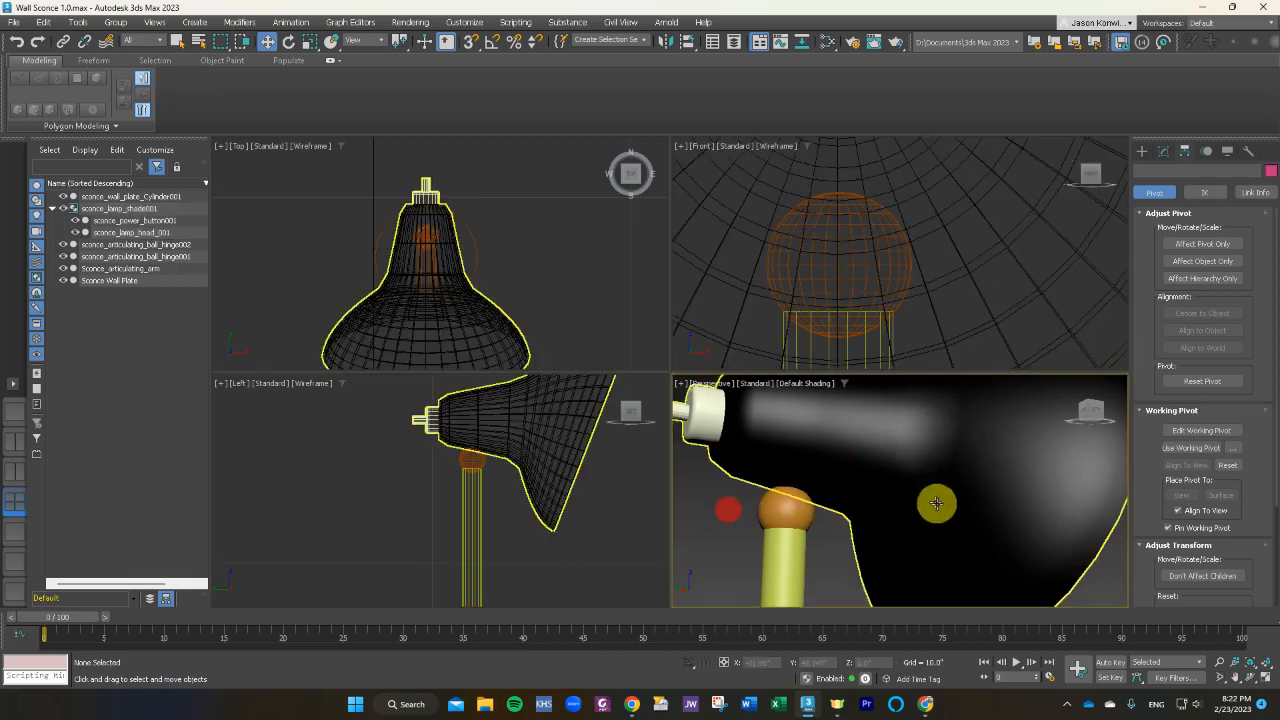
{"action": "scroll", "coordinate": [1004, 552], "scroll_direction": "down", "scroll_amount": 3}
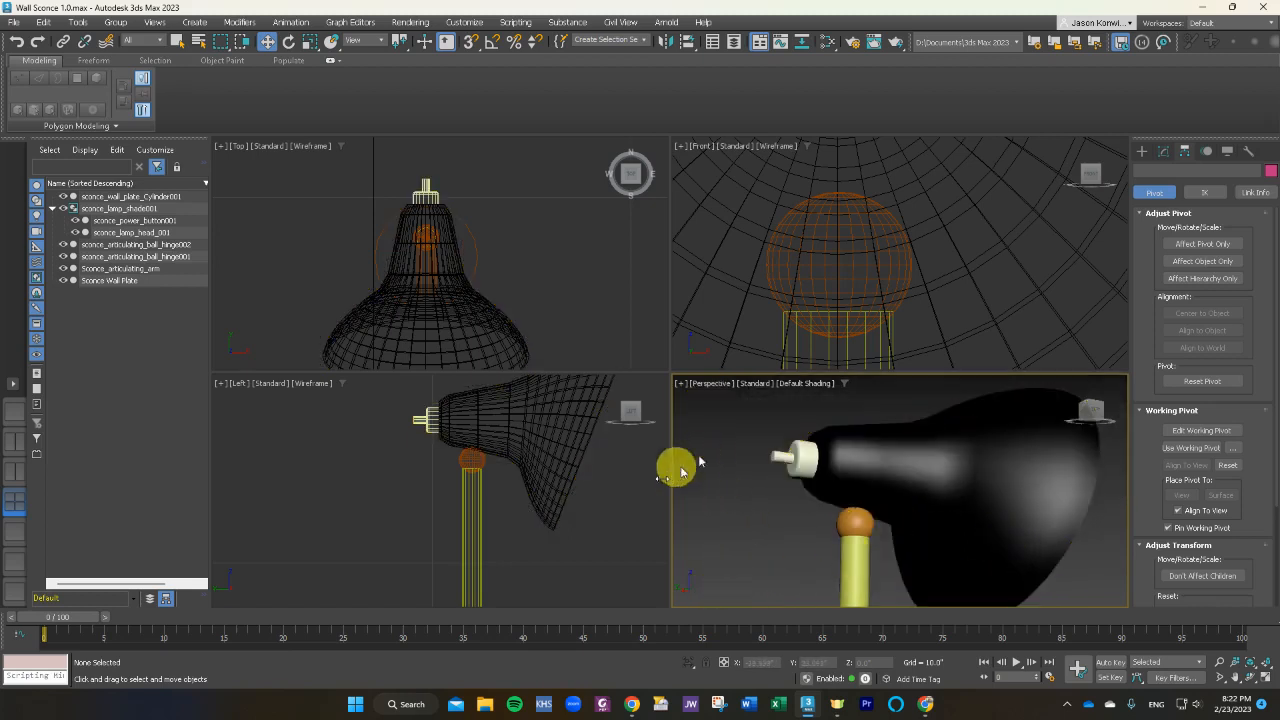
{"action": "left_click", "coordinate": [18, 416]}
{"action": "middle_click_drag", "start_coordinate": [453, 471], "coordinate": [692, 321]}
{"action": "left_click_drag", "start_coordinate": [692, 321], "coordinate": [731, 369]}
{"action": "scroll", "coordinate": [743, 361], "scroll_direction": "down", "scroll_amount": 3}
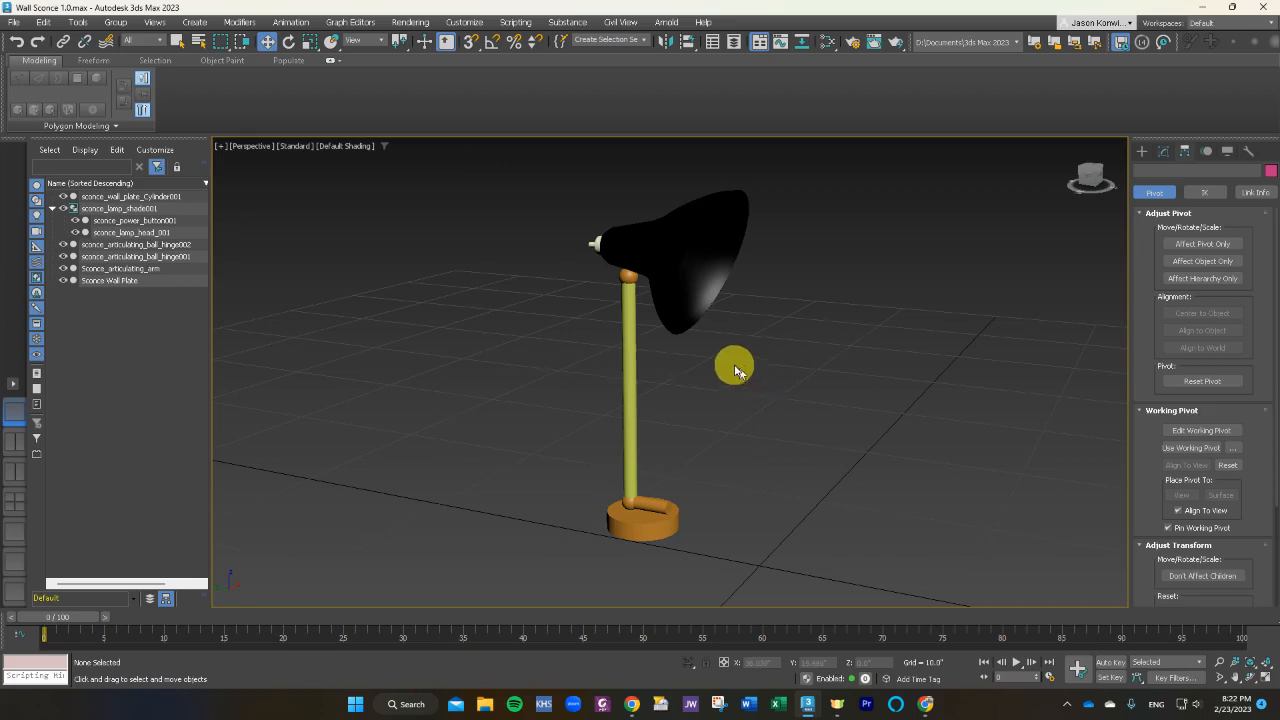
Try rotating the lamp shade group on its own, and undo the test rotations.
{"action": "left_click", "coordinate": [692, 274]}
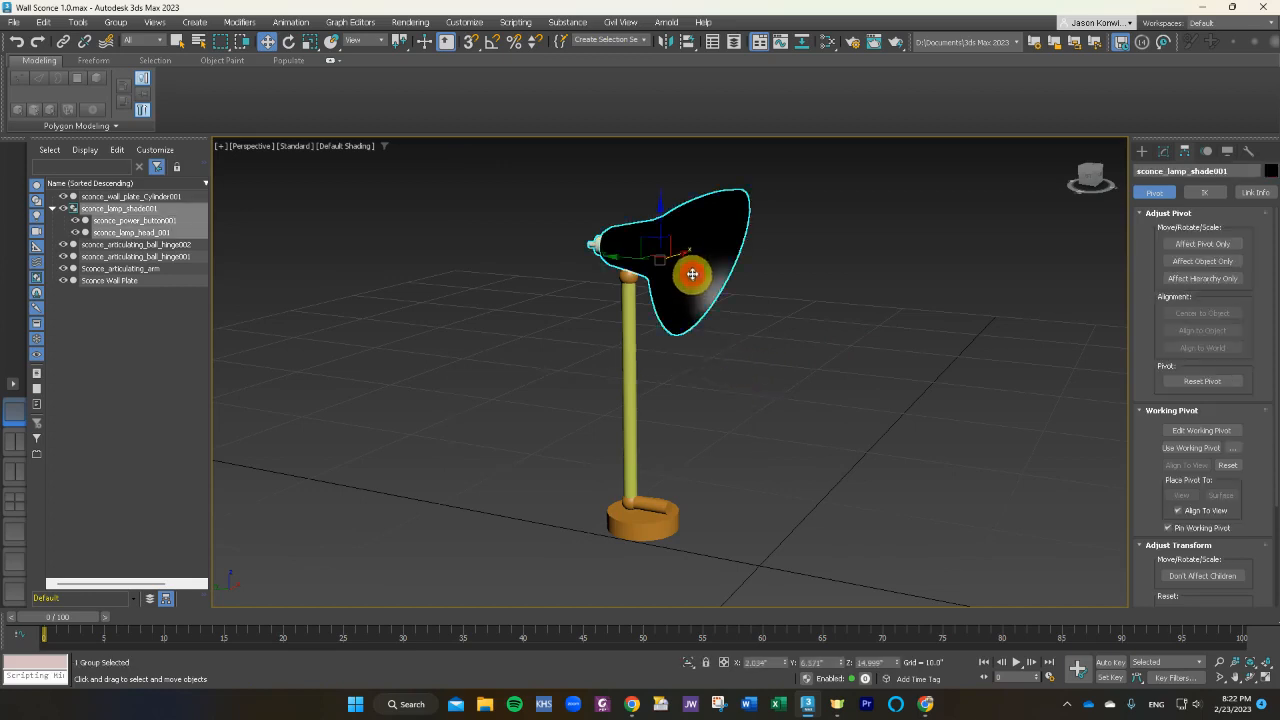
{"action": "left_click", "coordinate": [288, 41]}
{"action": "left_click_drag", "start_coordinate": [696, 268], "coordinate": [538, 373]}
{"action": "middle_click_drag", "start_coordinate": [532, 377], "coordinate": [594, 286], "text": "alt"}
{"action": "left_click_drag", "start_coordinate": [598, 274], "coordinate": [630, 332]}
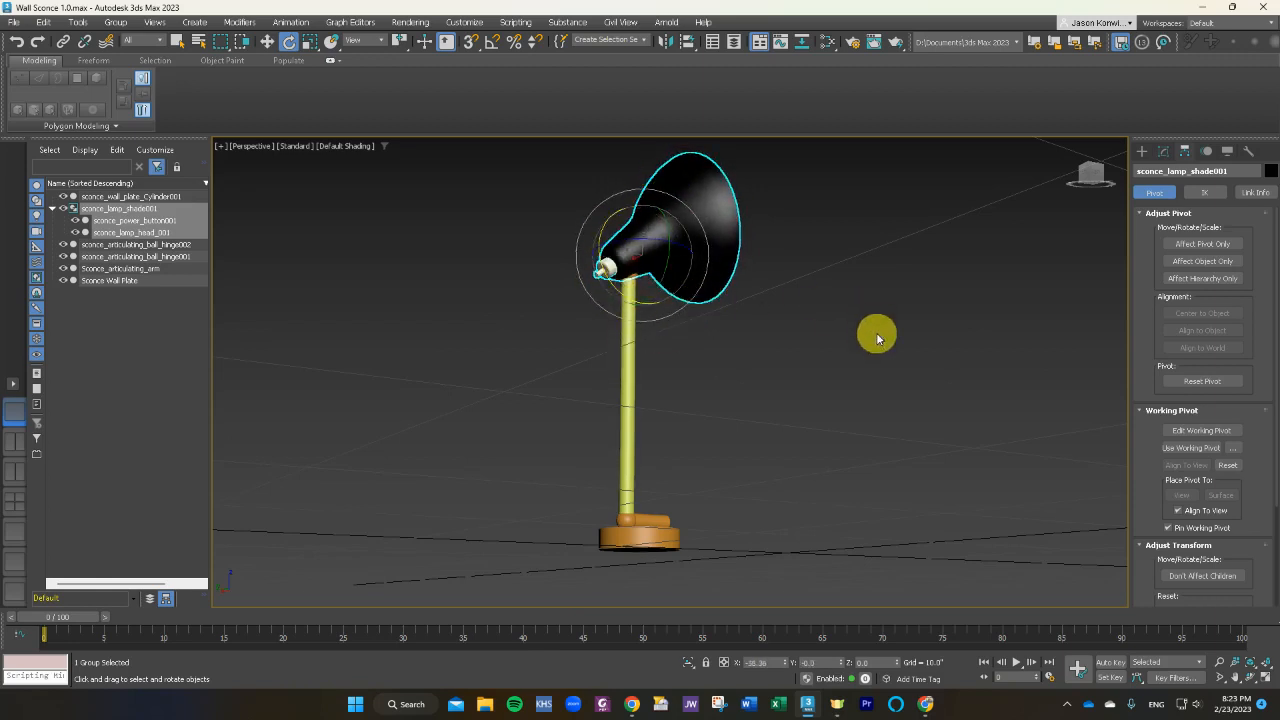
{"action": "key", "text": "ctrl+z"}
{"action": "key", "text": "ctrl+z"}
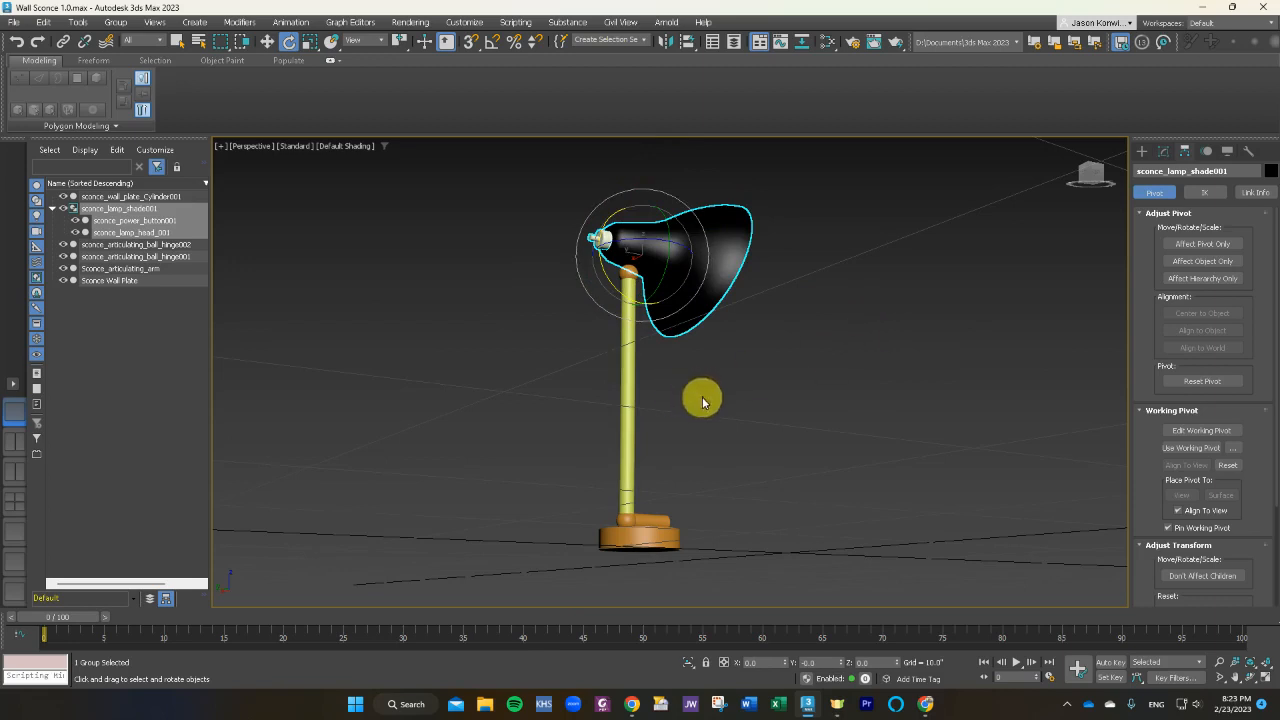
Try rotating the articulating arm about its pivot at the wall plate, and deselect it.
{"action": "left_click", "coordinate": [625, 382]}
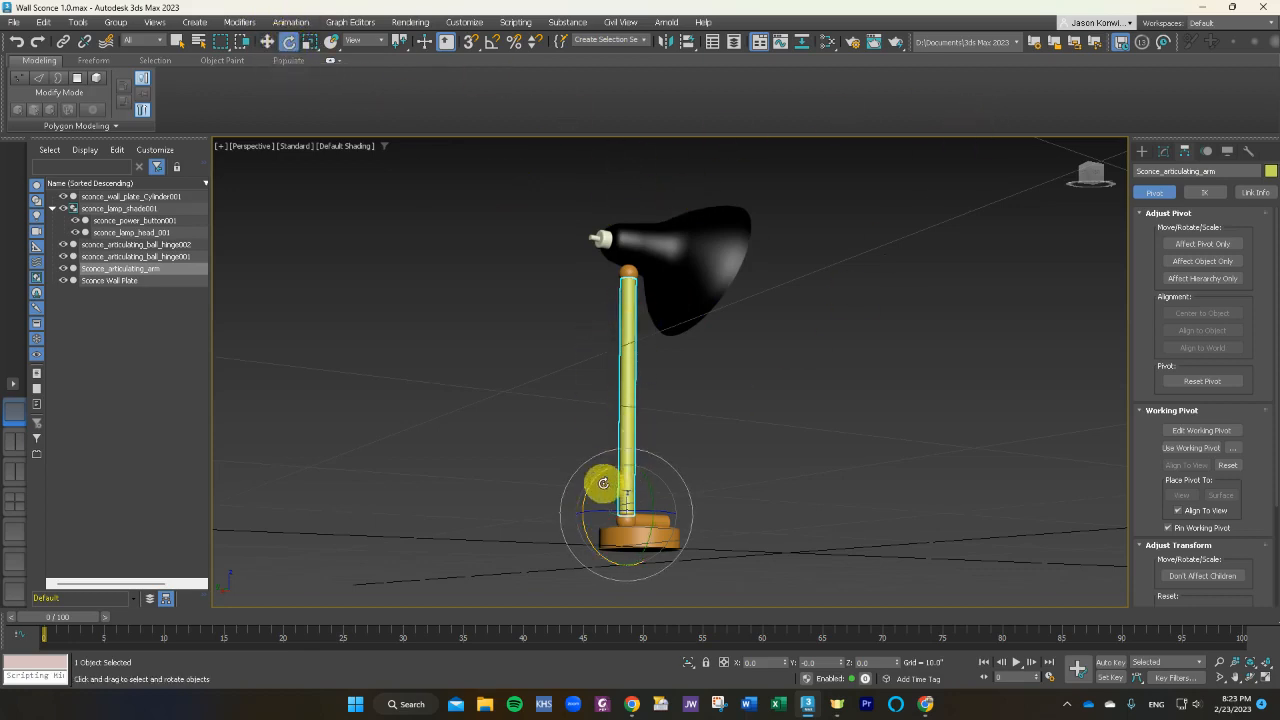
{"action": "mouse_move", "coordinate": [595, 482]}
{"action": "left_mouse_down"}
{"action": "mouse_move", "coordinate": [569, 529]}
{"action": "mouse_move", "coordinate": [597, 471]}
{"action": "mouse_move", "coordinate": [563, 514]}
{"action": "mouse_move", "coordinate": [589, 480]}
{"action": "left_mouse_up"}
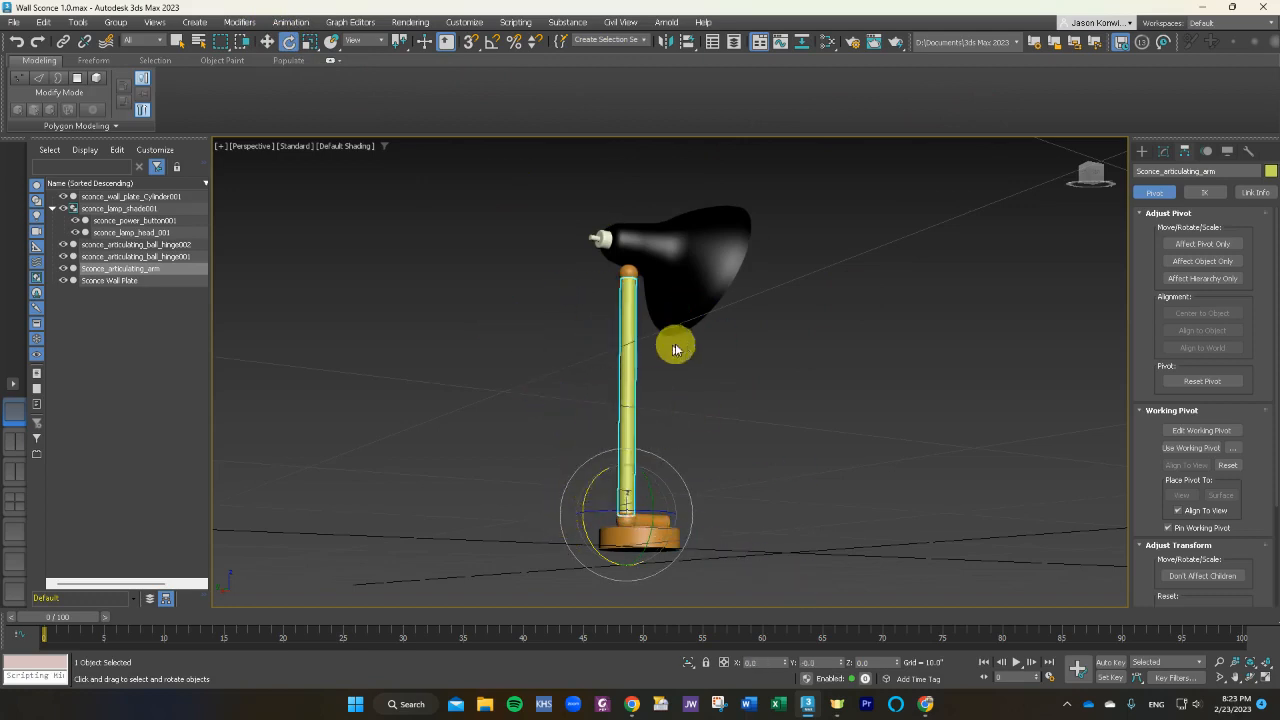
{"action": "left_click", "coordinate": [785, 316]}
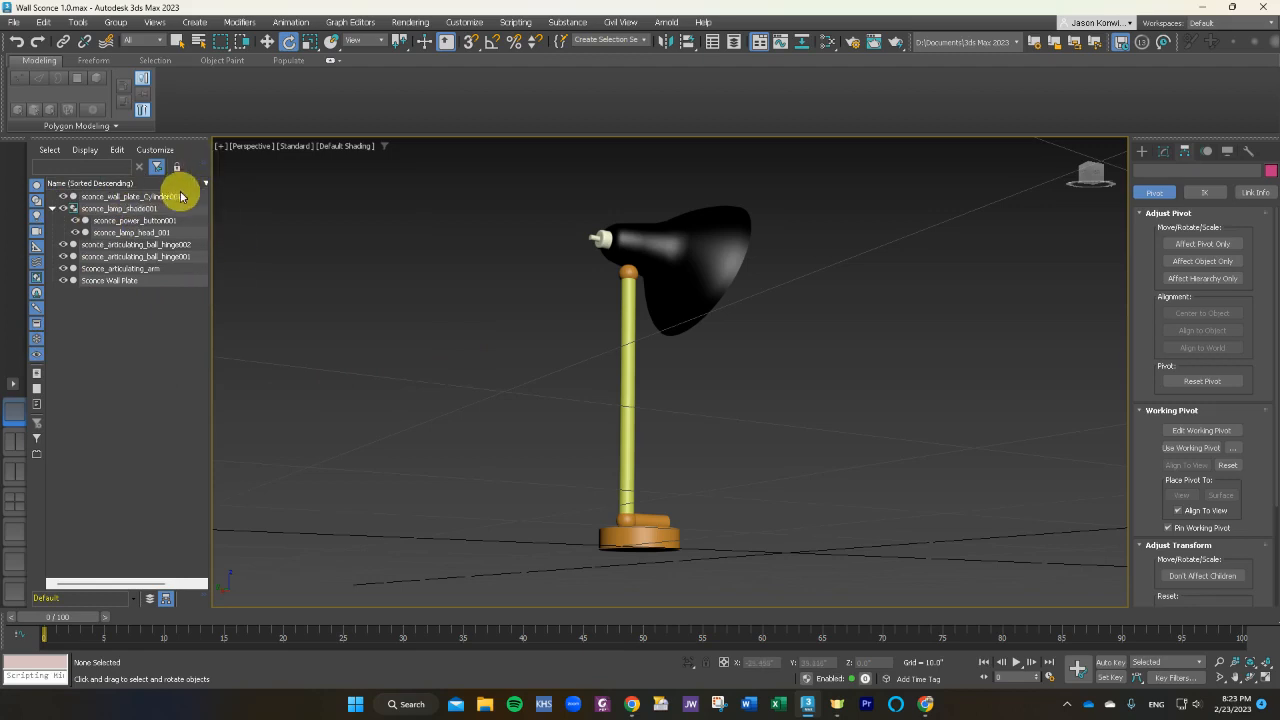
Collapse the sconce_lamp_shade001 group in the scene list.
{"action": "left_click", "coordinate": [53, 209]}
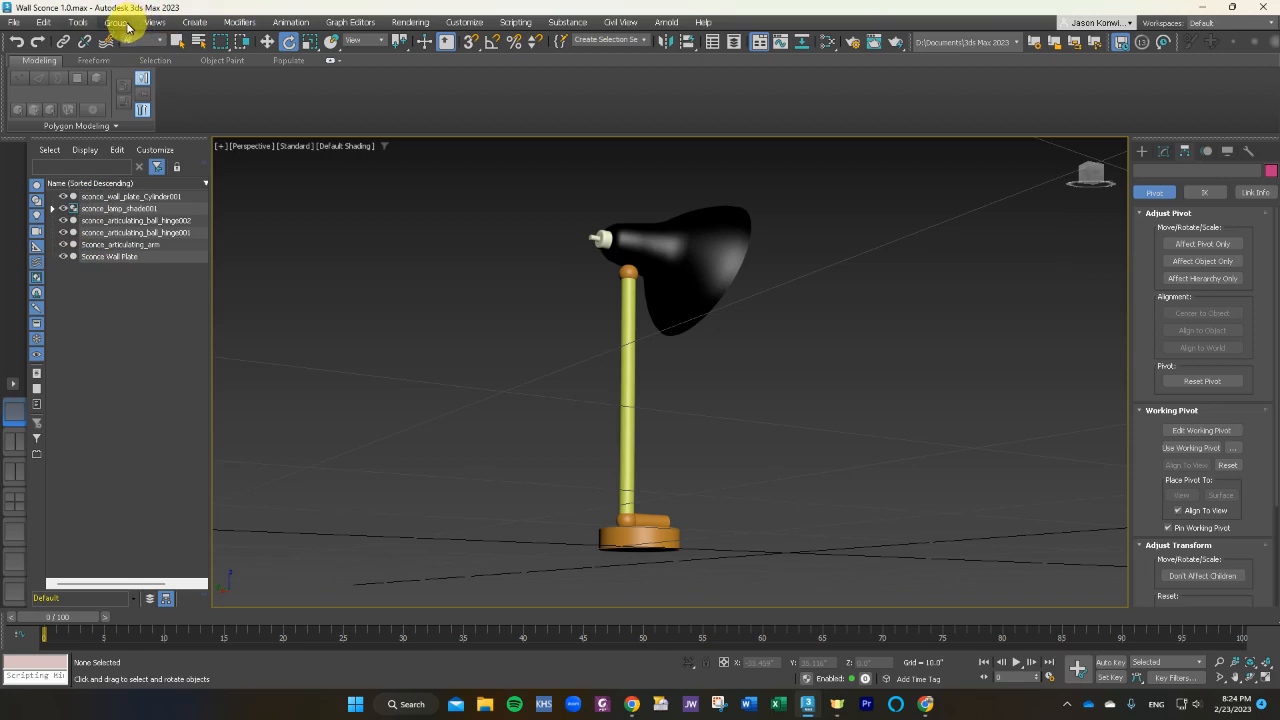
{"action": "left_click", "coordinate": [120, 22]}
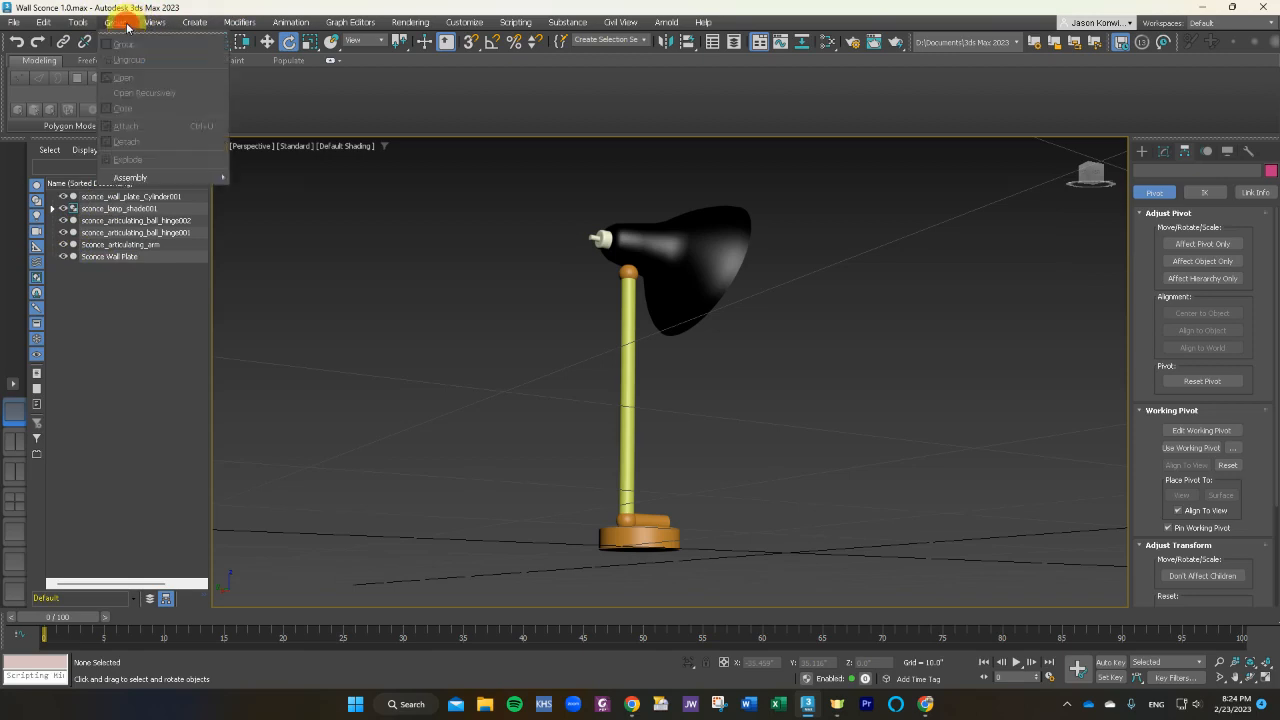
{"action": "left_click", "coordinate": [405, 243]}
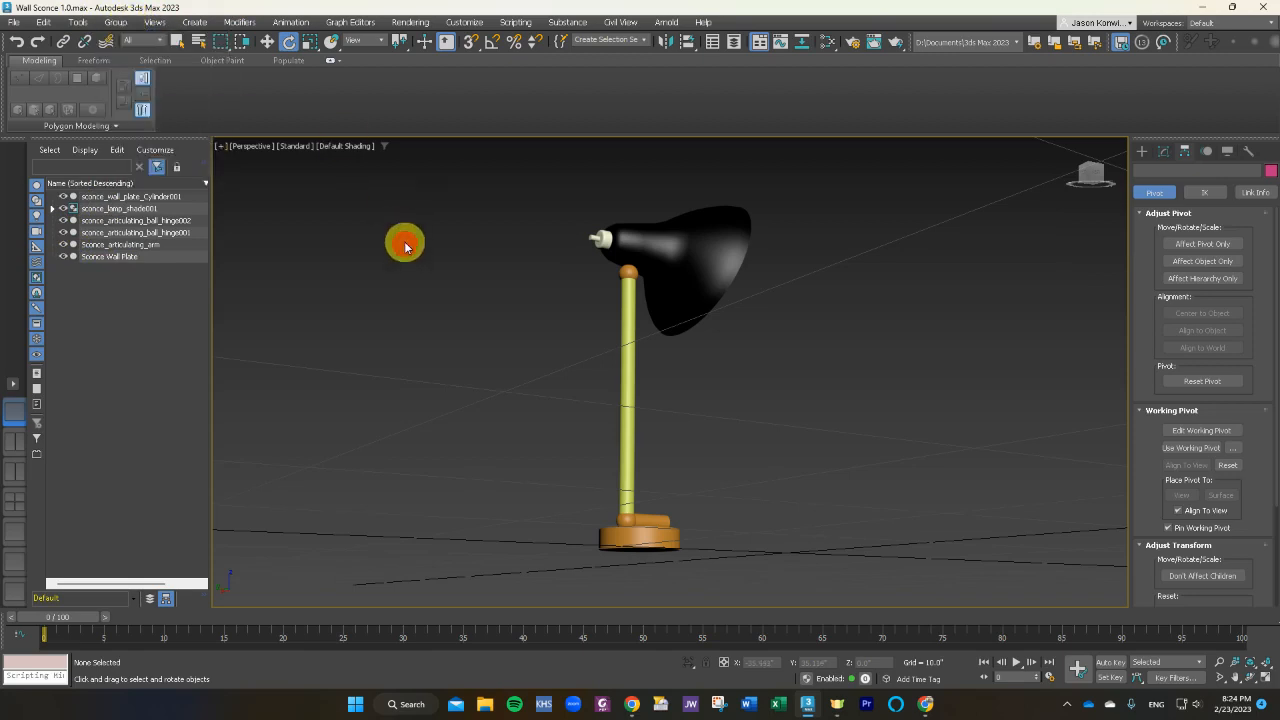
{"action": "left_click", "coordinate": [118, 22]}
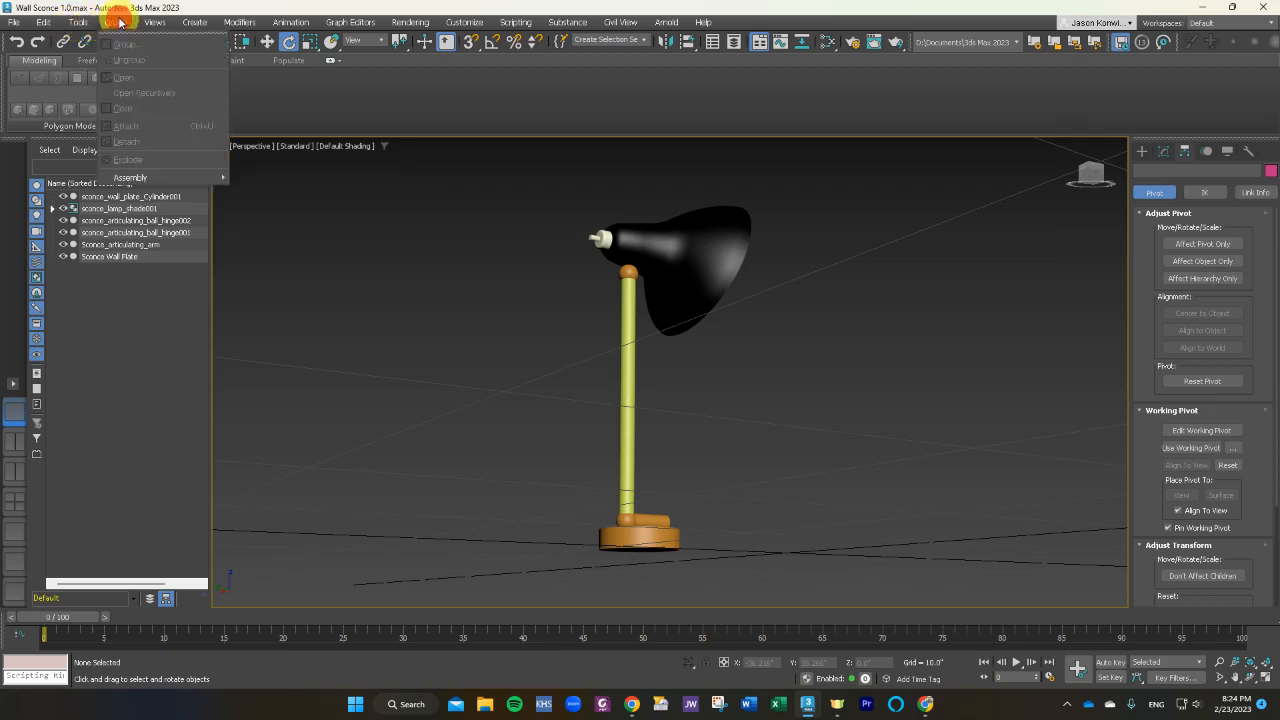
{"action": "left_click", "coordinate": [343, 346]}
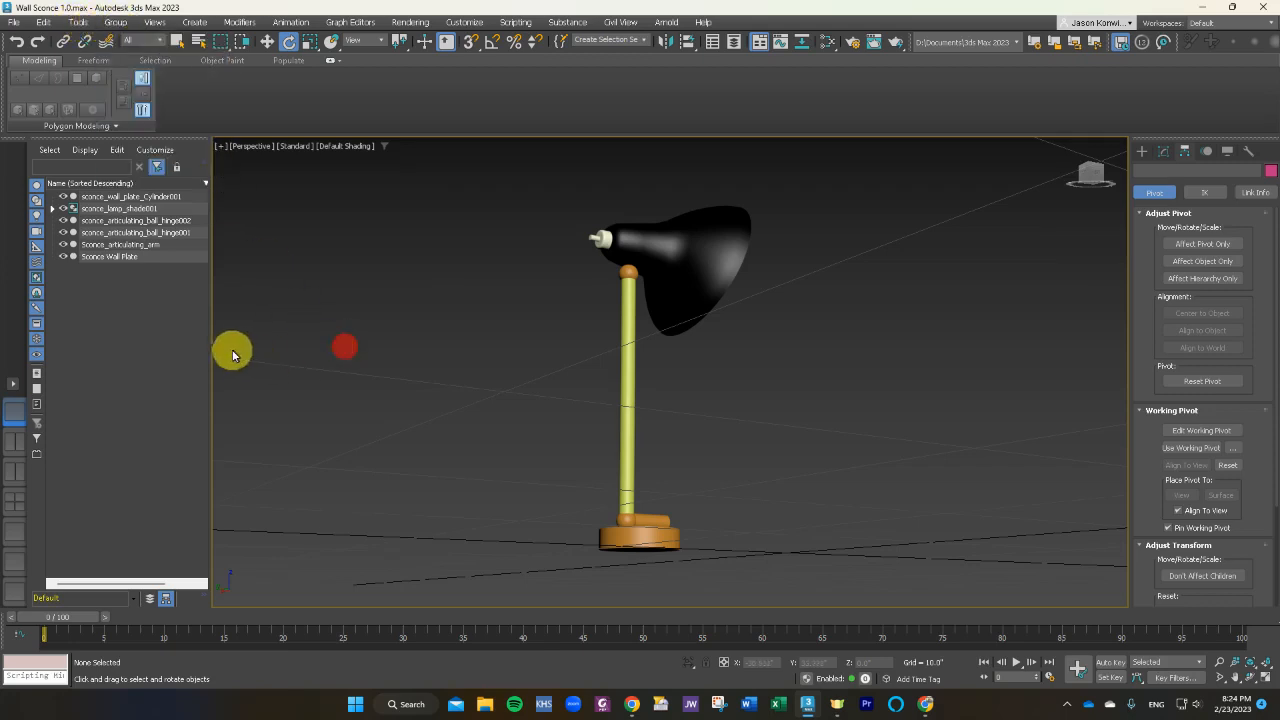
{"action": "right_click", "coordinate": [143, 317]}
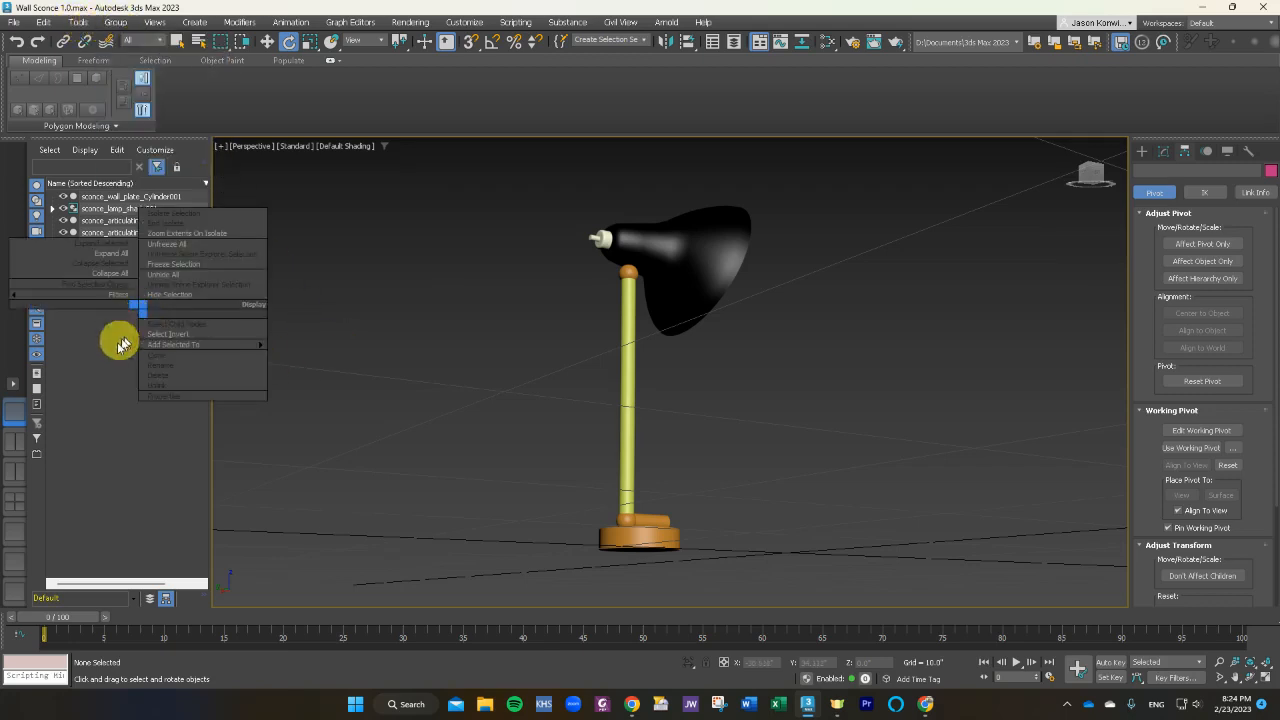
{"action": "left_click", "coordinate": [91, 366]}
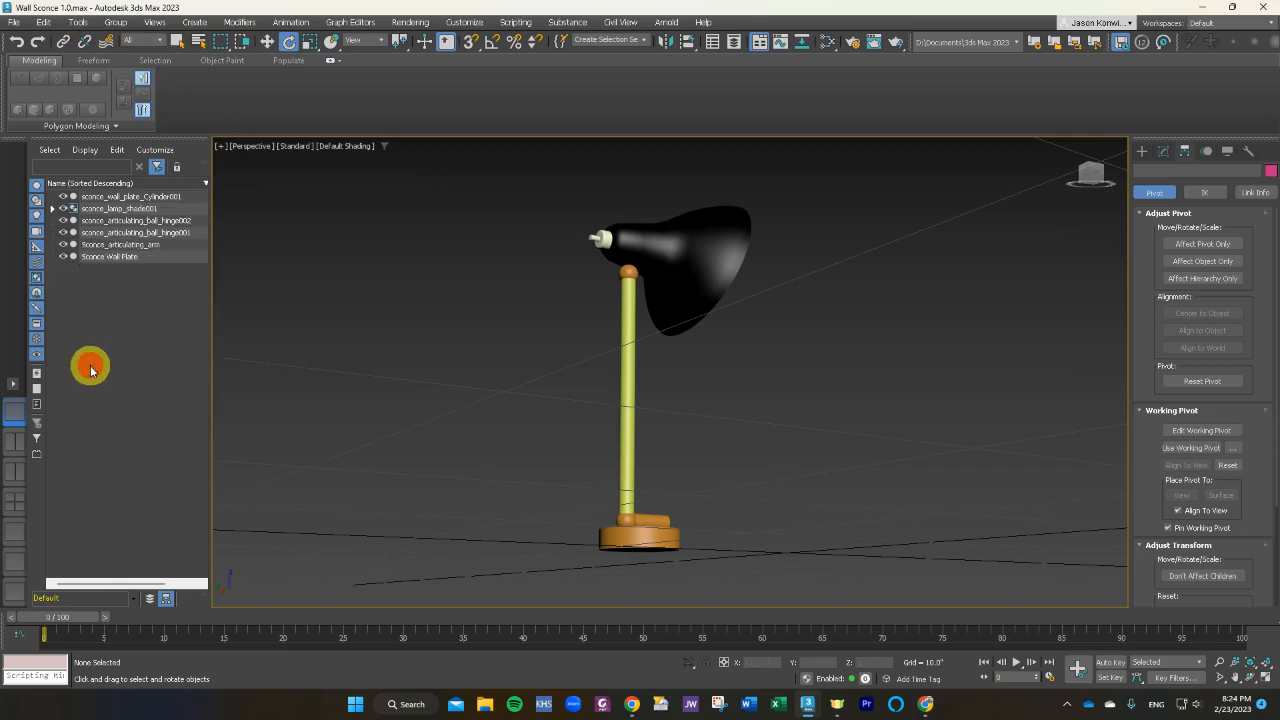
{"action": "left_click", "coordinate": [267, 41]}
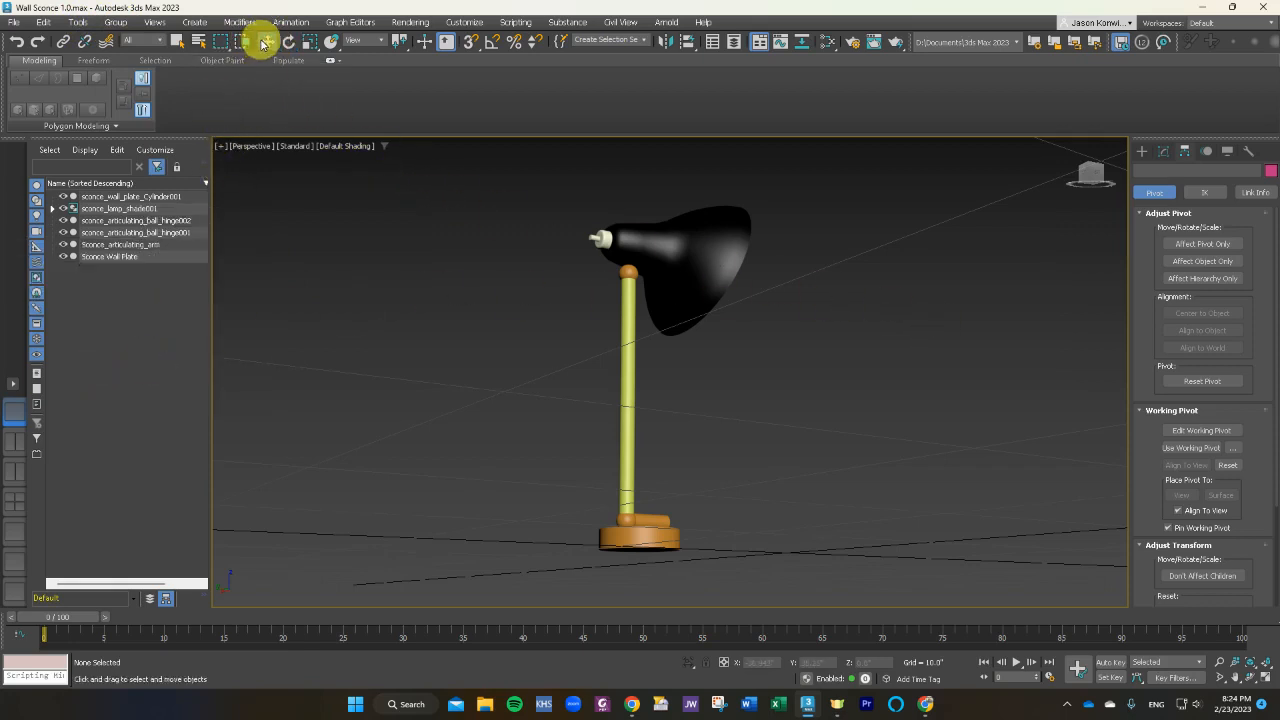
{"action": "left_click", "coordinate": [126, 27]}
{"action": "left_click", "coordinate": [374, 309]}
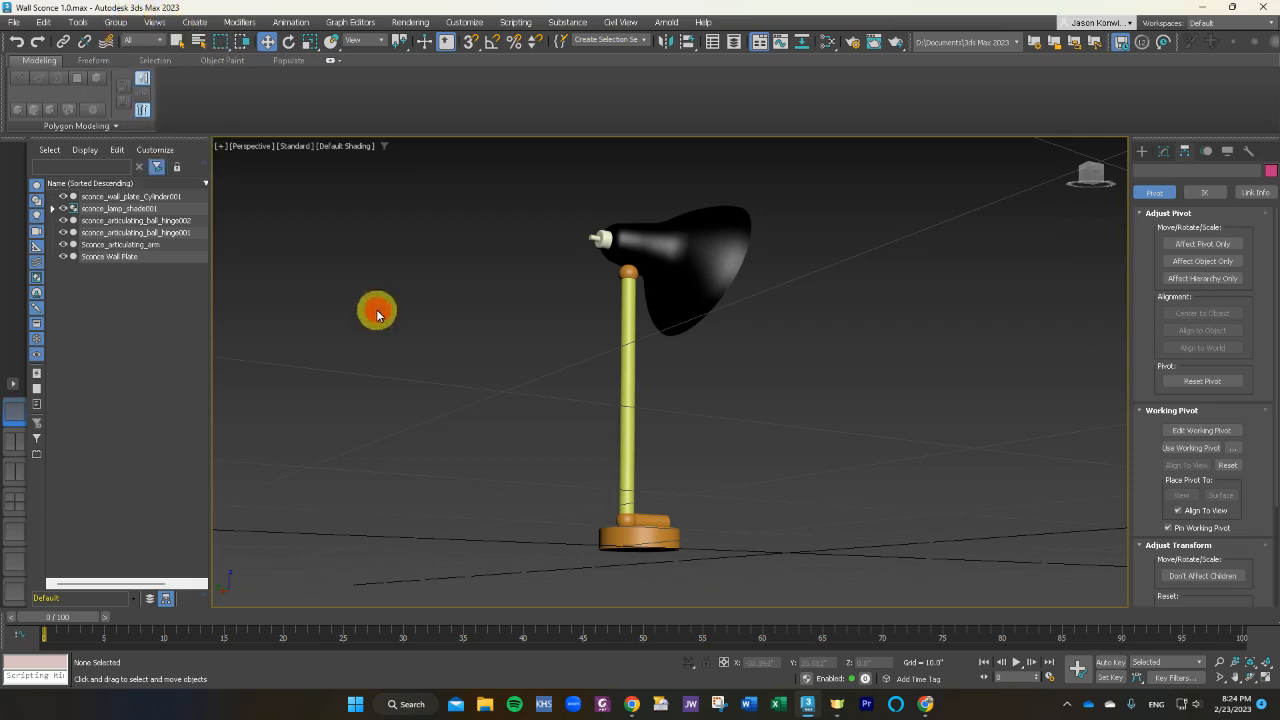
{"action": "left_click", "coordinate": [116, 24]}
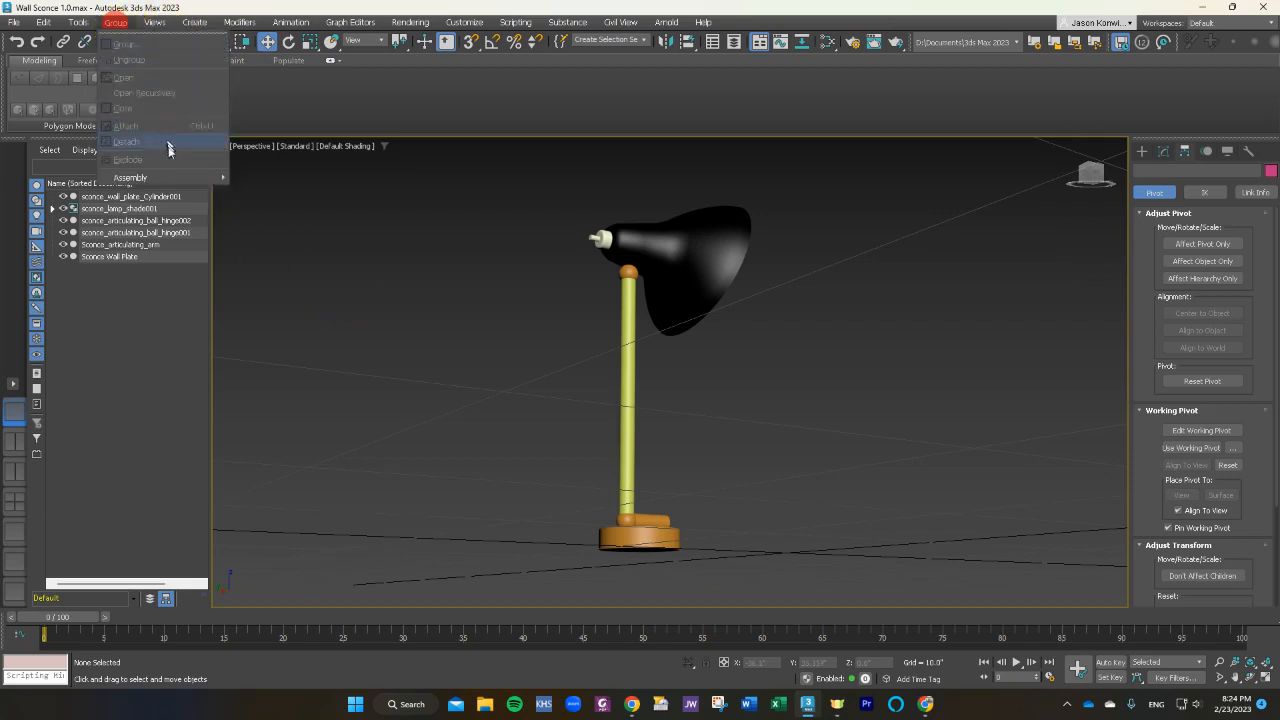
{"action": "mouse_move", "coordinate": [166, 178]}
{"action": "left_click", "coordinate": [450, 355]}
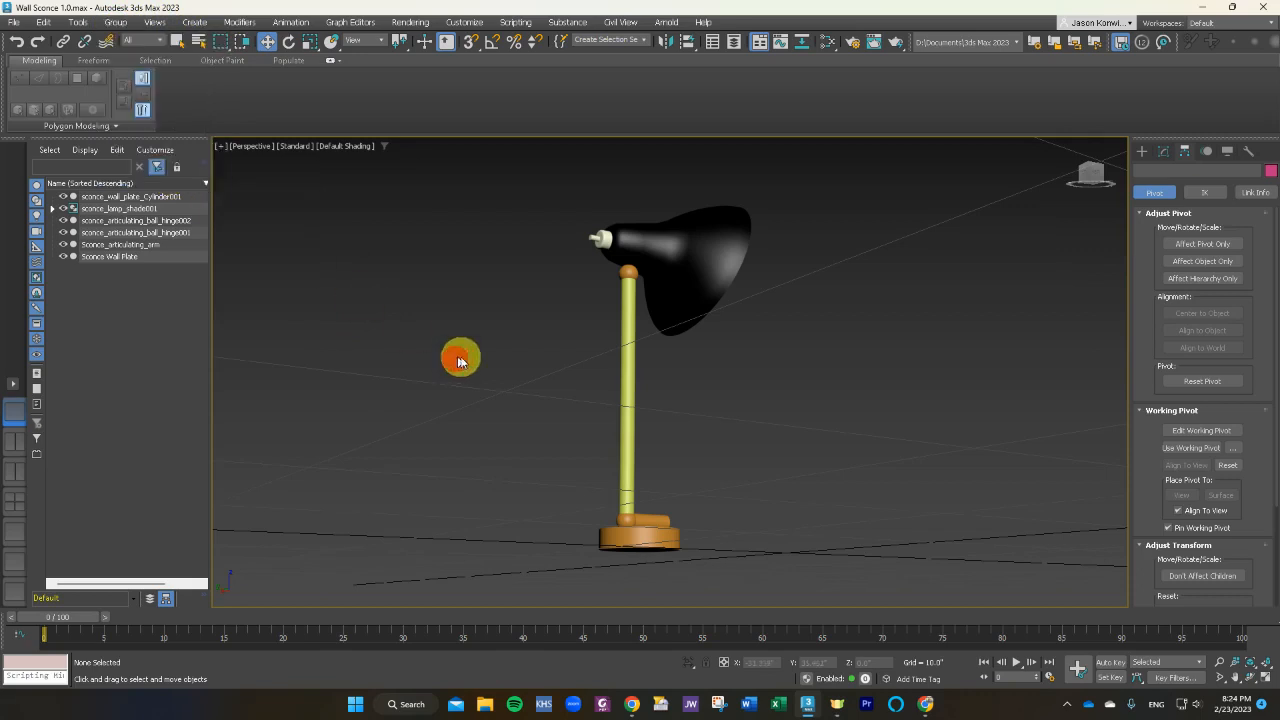
{"action": "left_click", "coordinate": [144, 367]}
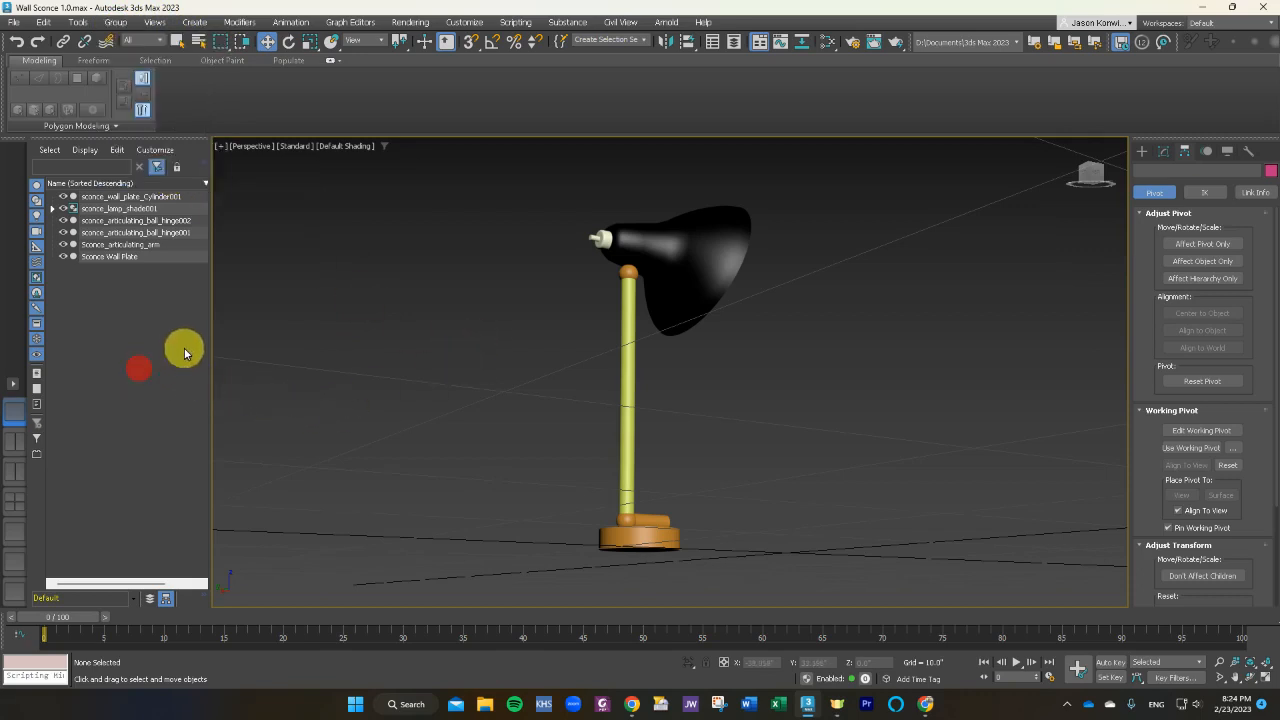
Make a group named articulating_wall_sconce from the Sconce Wall Plate alone, and deselect it.
{"action": "left_click", "coordinate": [624, 538]}
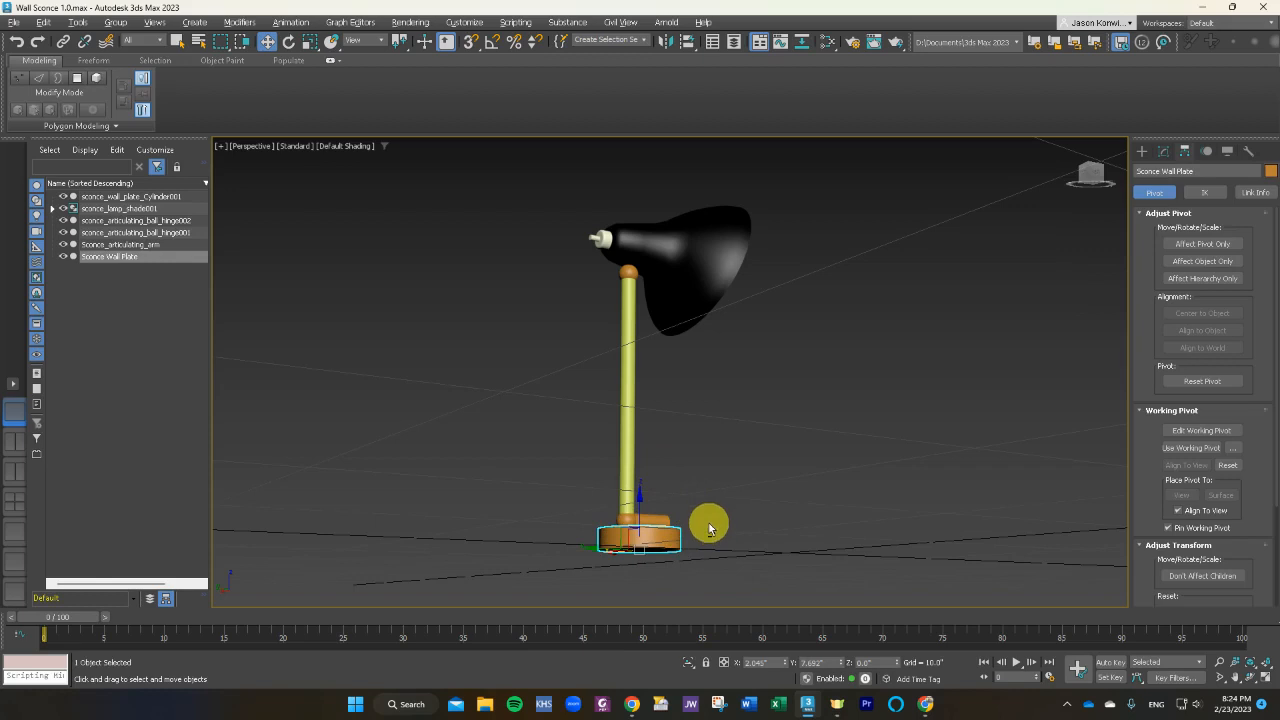
{"action": "middle_click_drag", "start_coordinate": [708, 527], "coordinate": [697, 543], "text": "alt"}
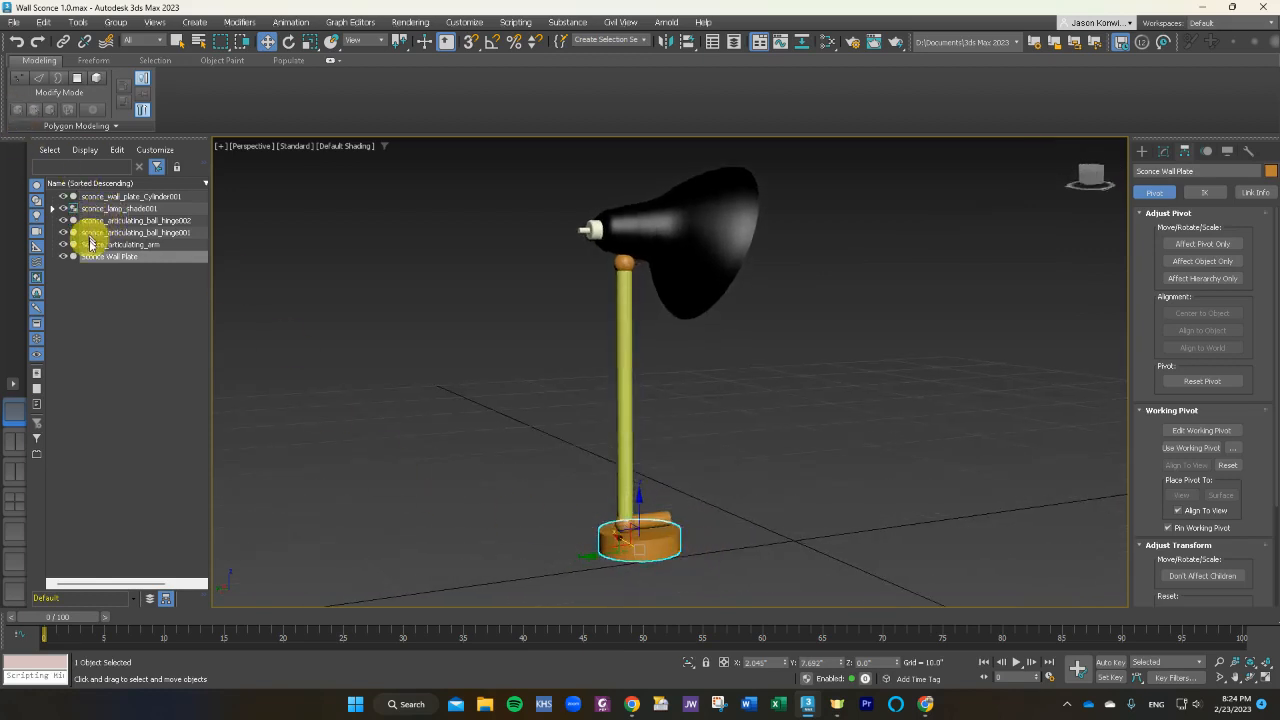
{"action": "left_click", "coordinate": [132, 270]}
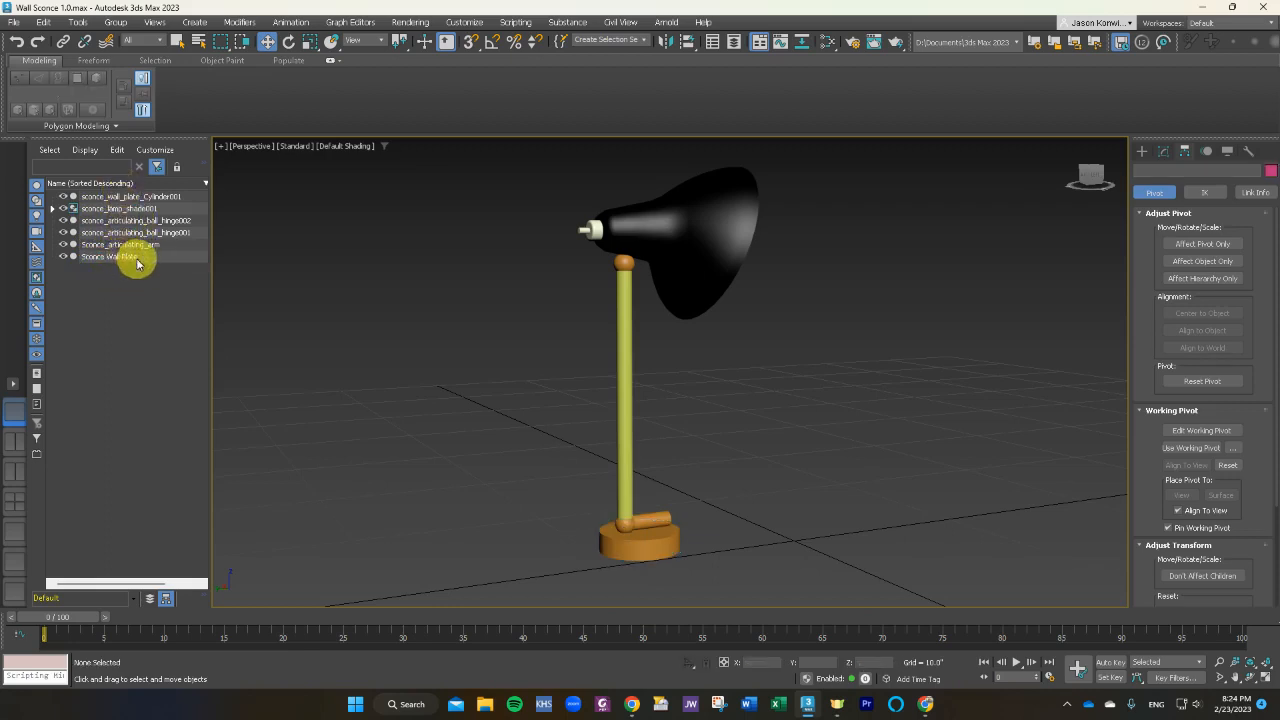
{"action": "left_click", "coordinate": [135, 258]}
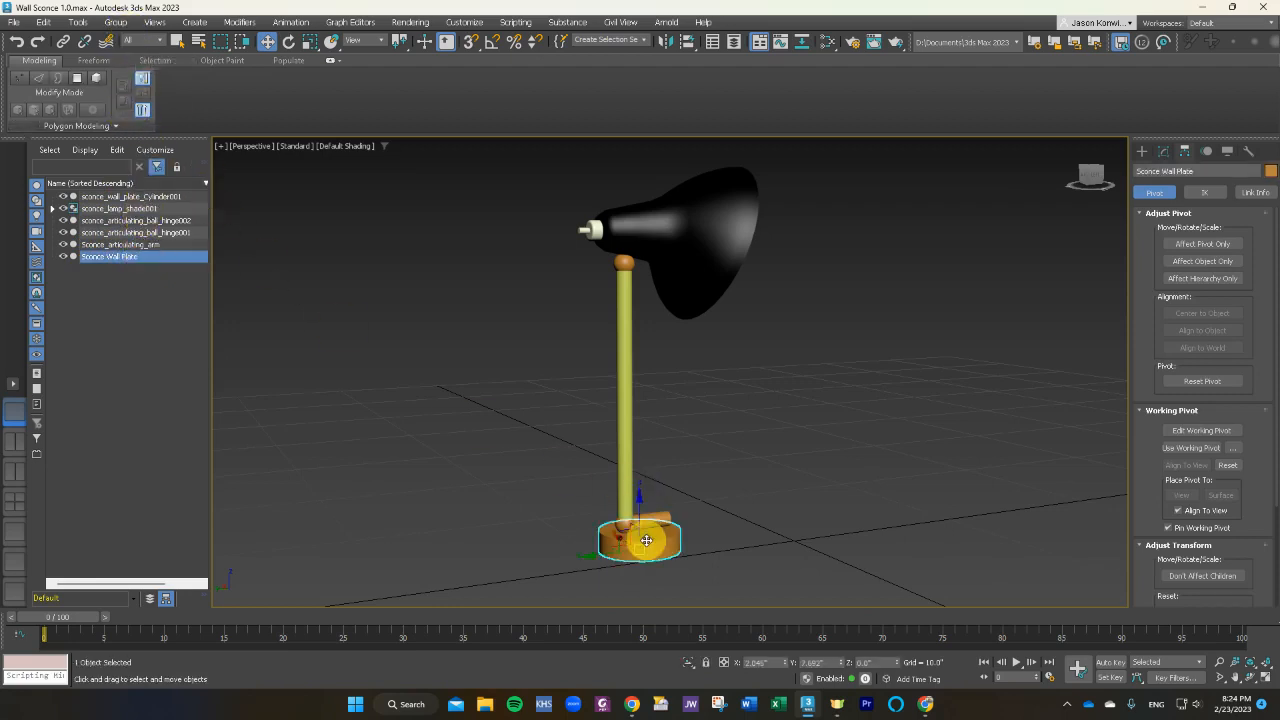
{"action": "left_click", "coordinate": [118, 23]}
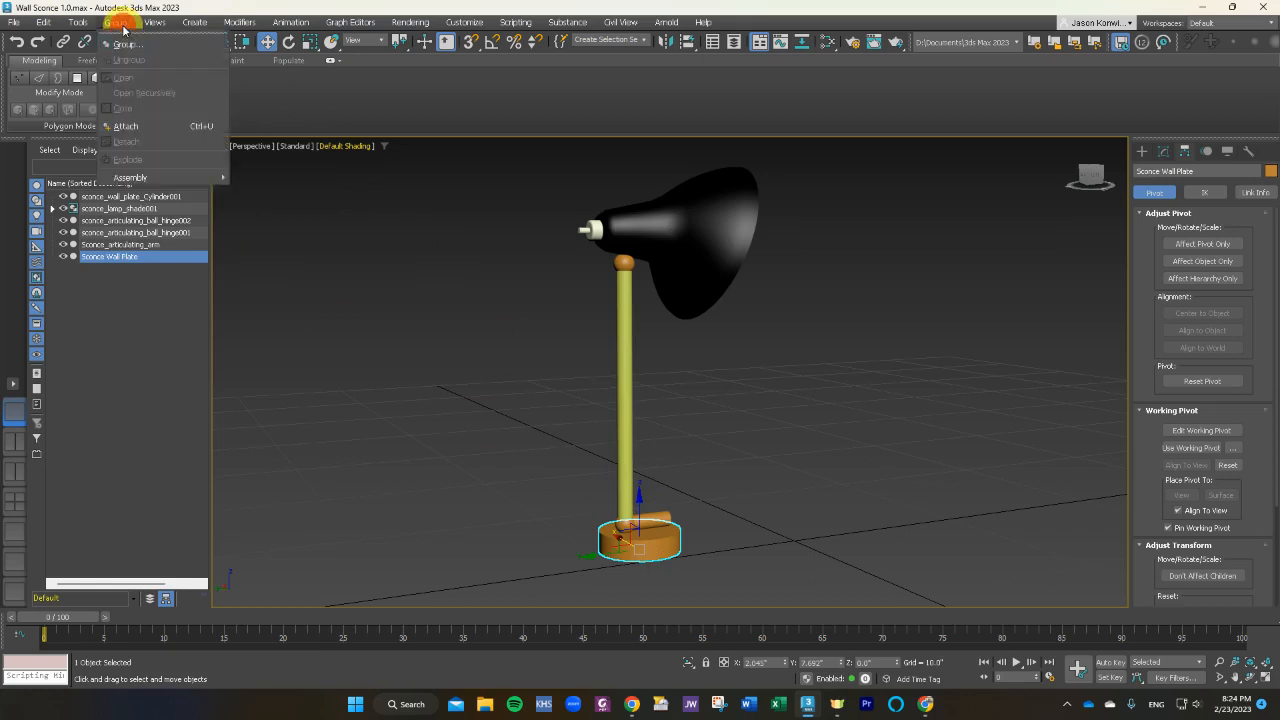
{"action": "left_click", "coordinate": [123, 45]}
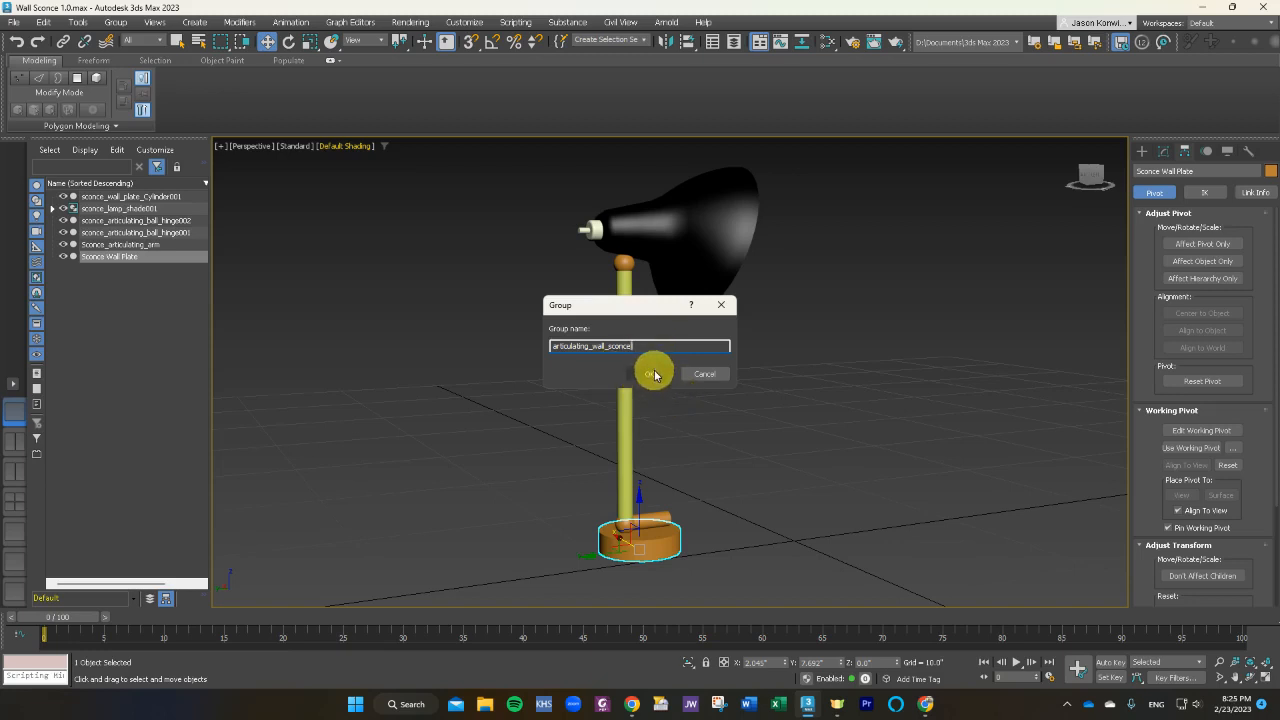
{"action": "left_click", "coordinate": [652, 374]}
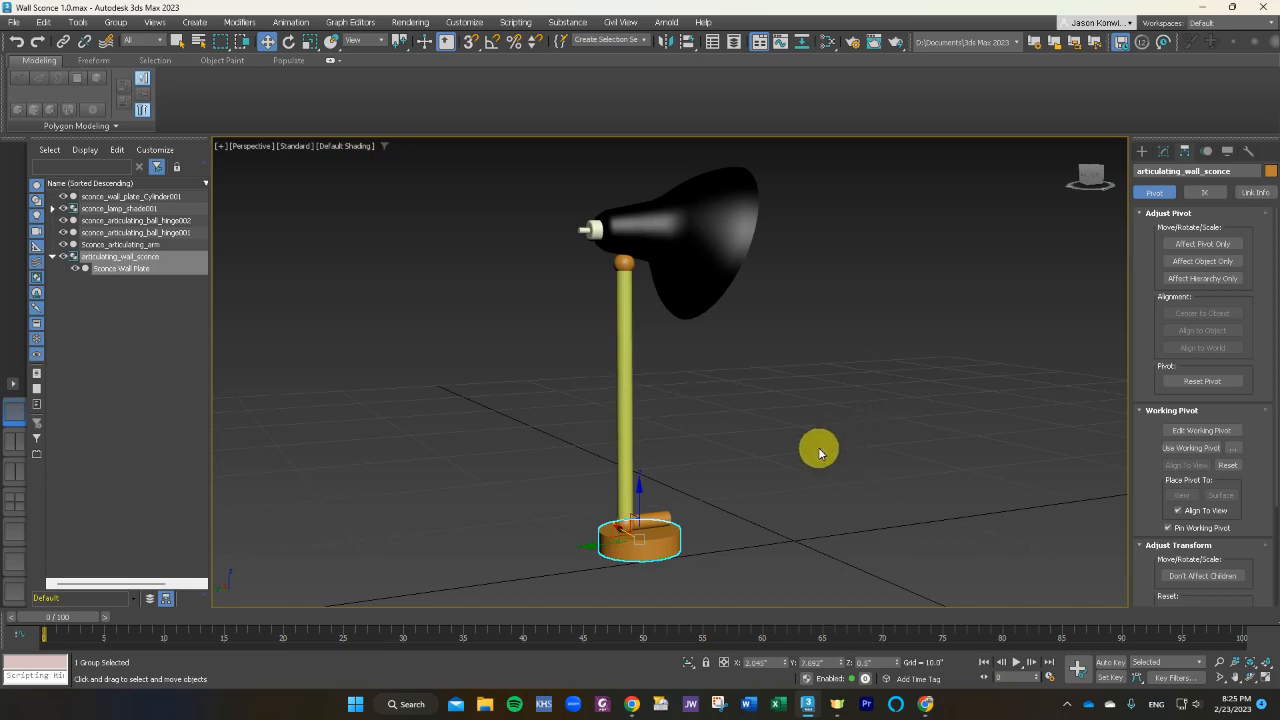
{"action": "left_click", "coordinate": [106, 276]}
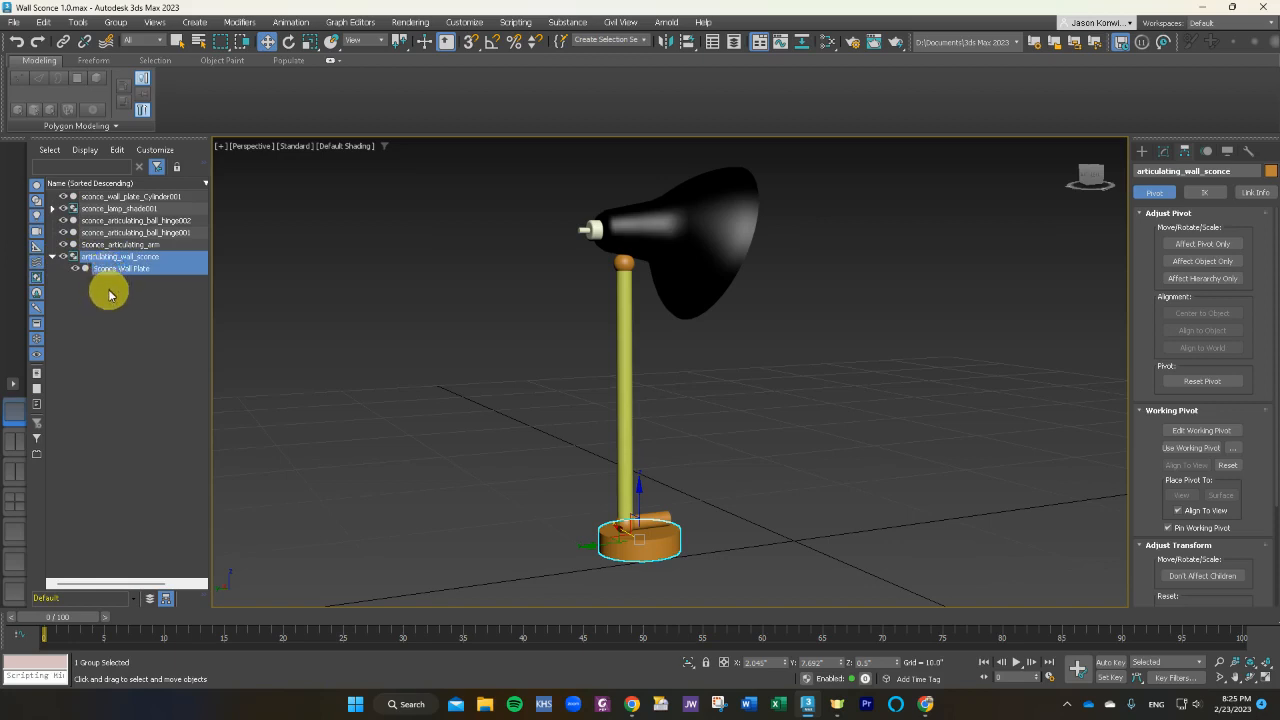
{"action": "left_click", "coordinate": [851, 357]}
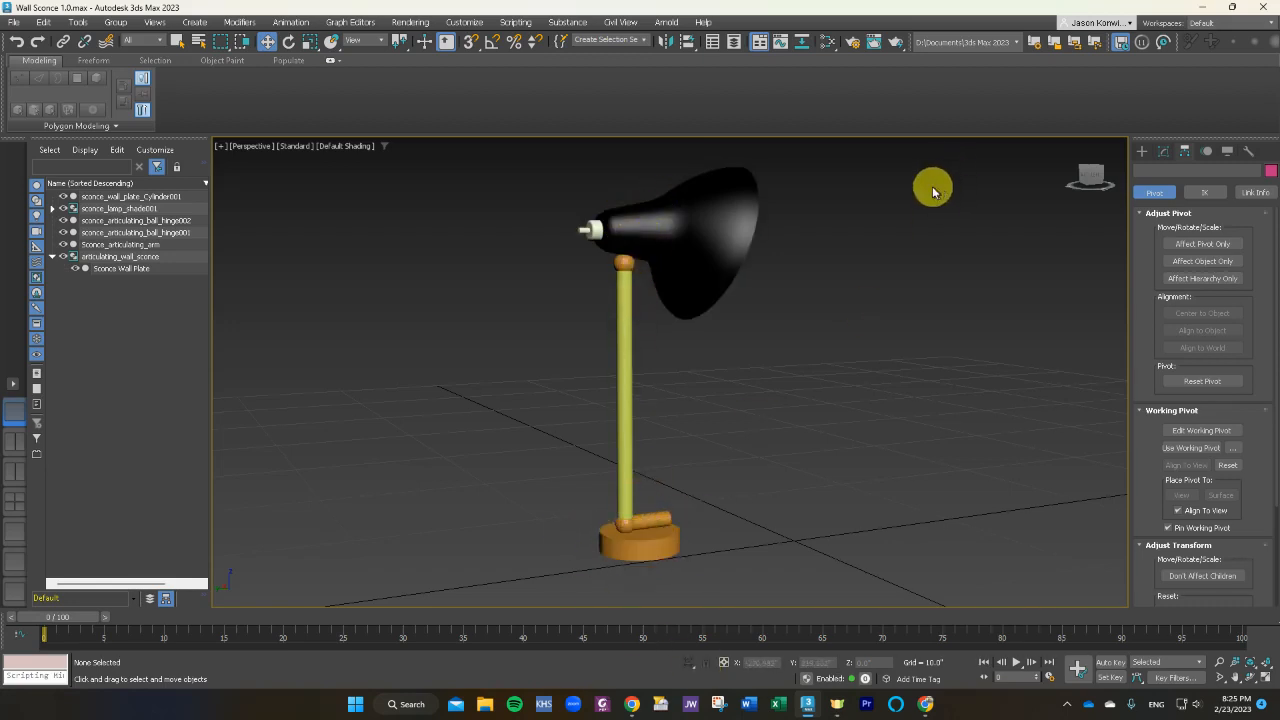
Lower only the lamp shade group's pivot in the Front view to the top ball hinge's centre height, Z about 14.008".
{"action": "left_click", "coordinate": [704, 238]}
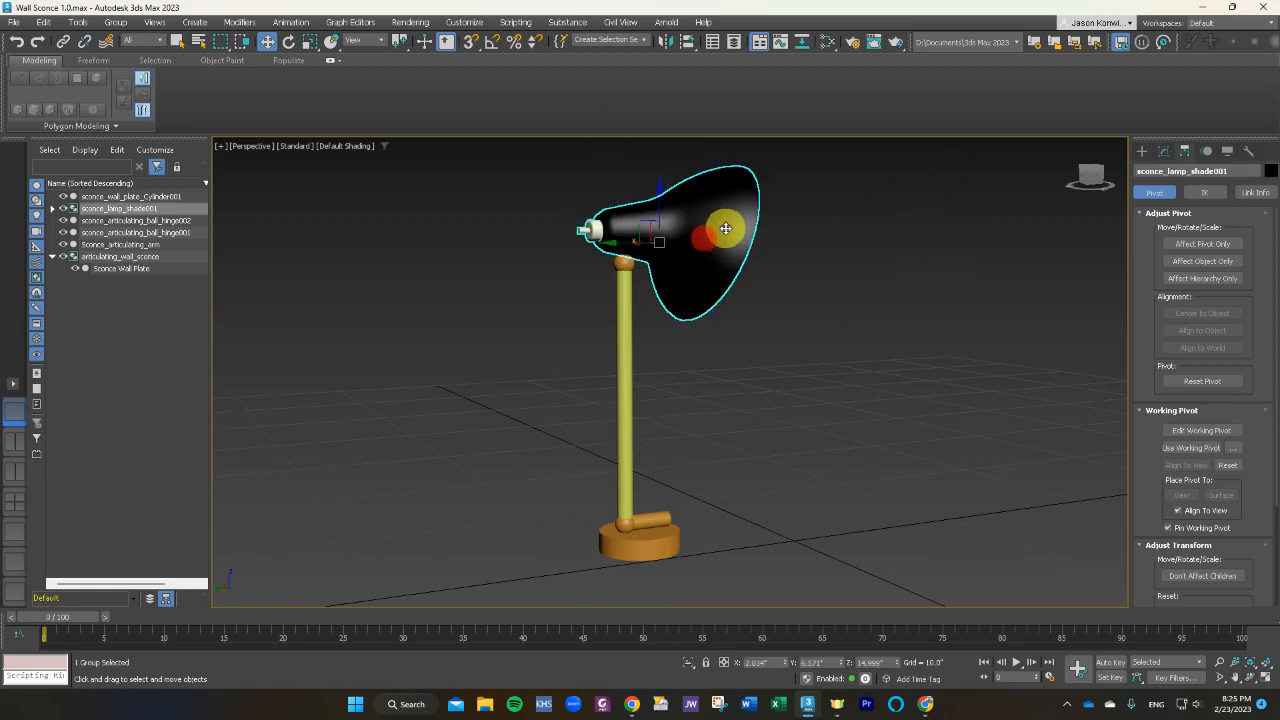
{"action": "left_click", "coordinate": [1203, 245]}
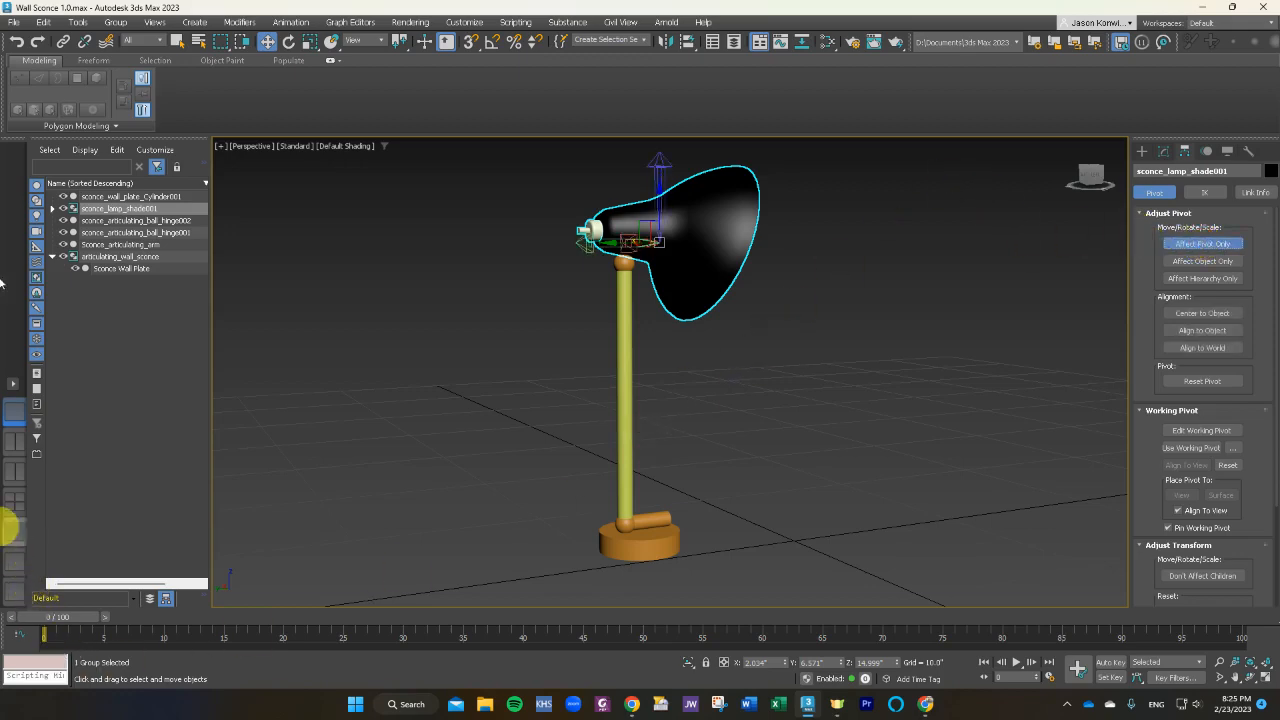
{"action": "left_click", "coordinate": [16, 503]}
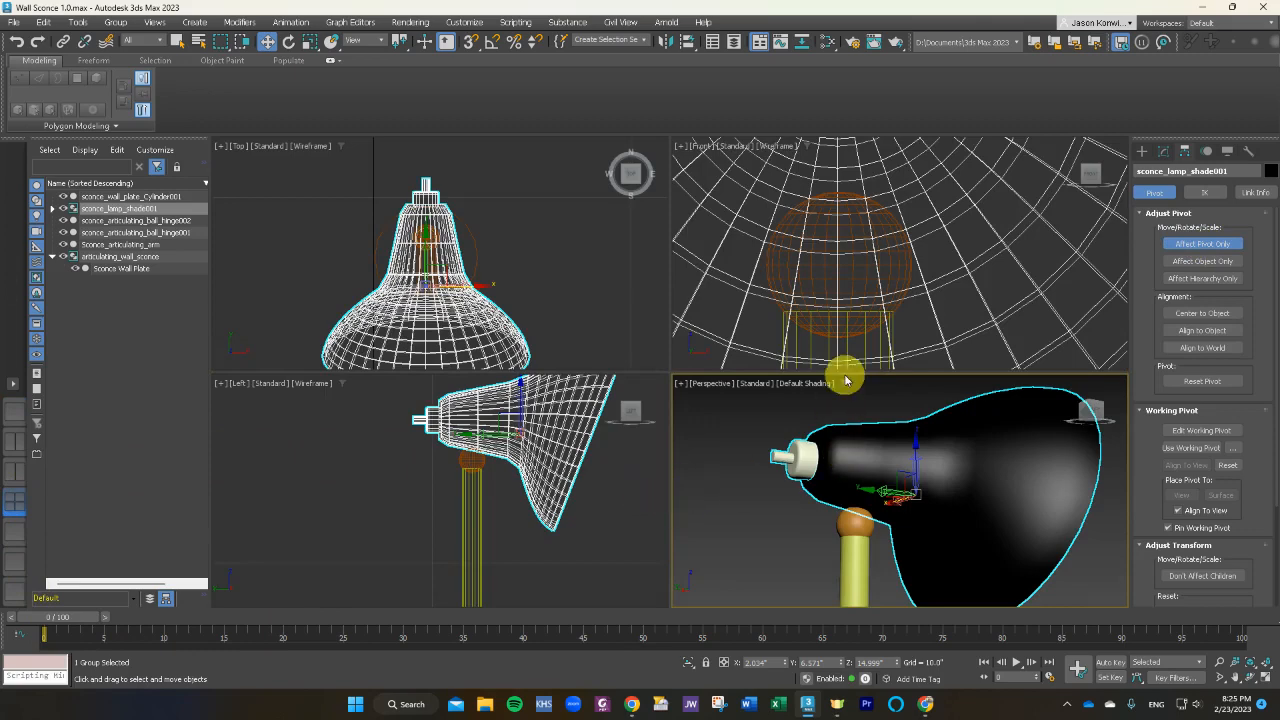
{"action": "scroll", "coordinate": [834, 280], "scroll_direction": "down", "scroll_amount": 3}
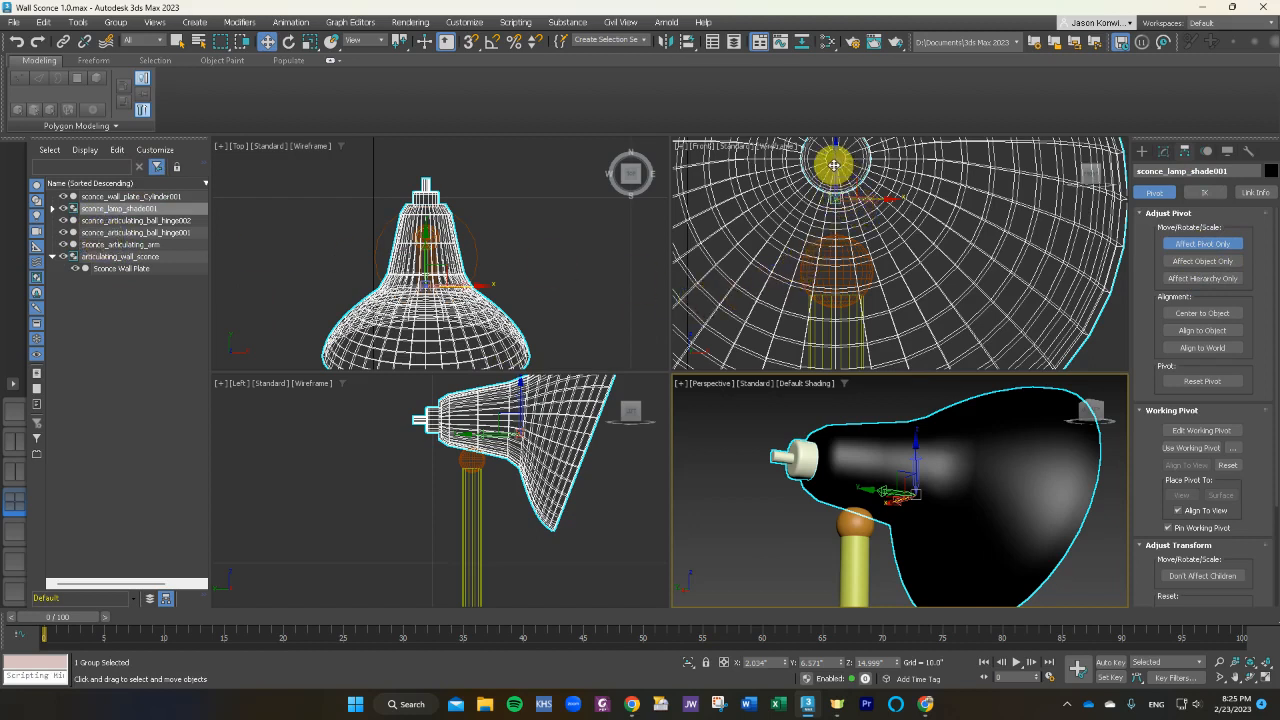
{"action": "left_click_drag", "start_coordinate": [833, 165], "coordinate": [822, 238]}
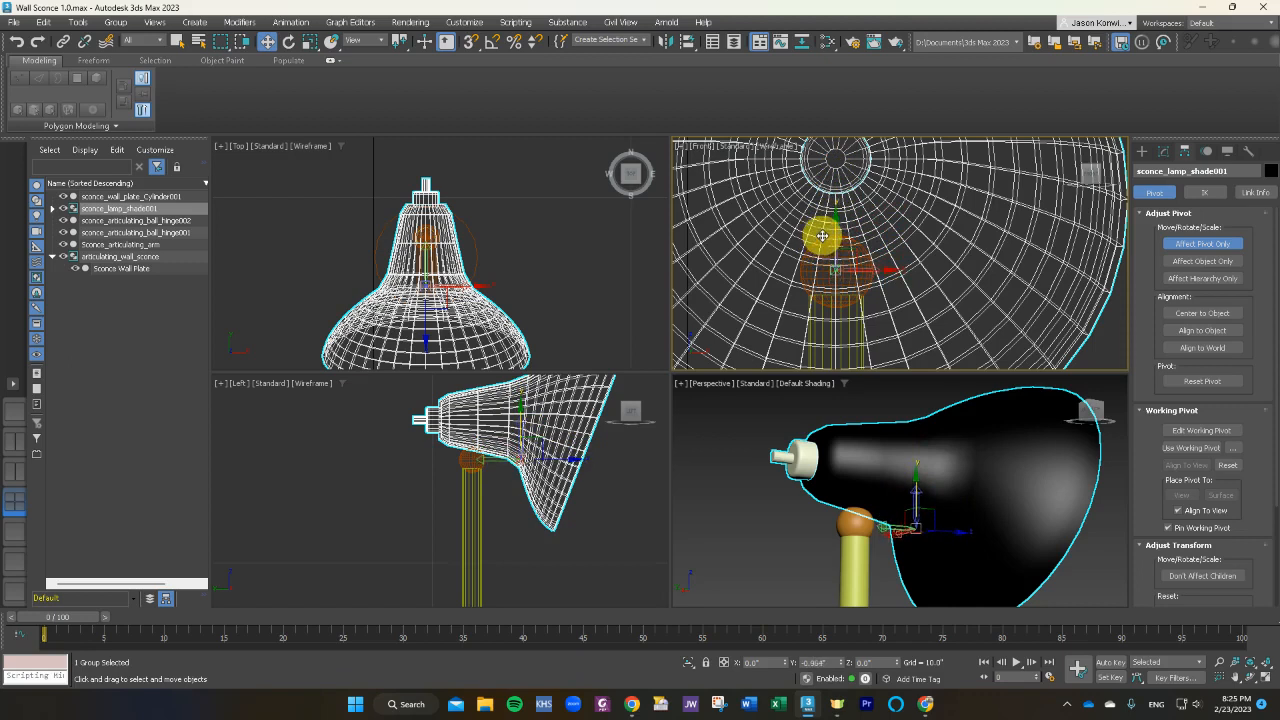
{"action": "left_click_drag", "start_coordinate": [822, 237], "coordinate": [826, 271]}
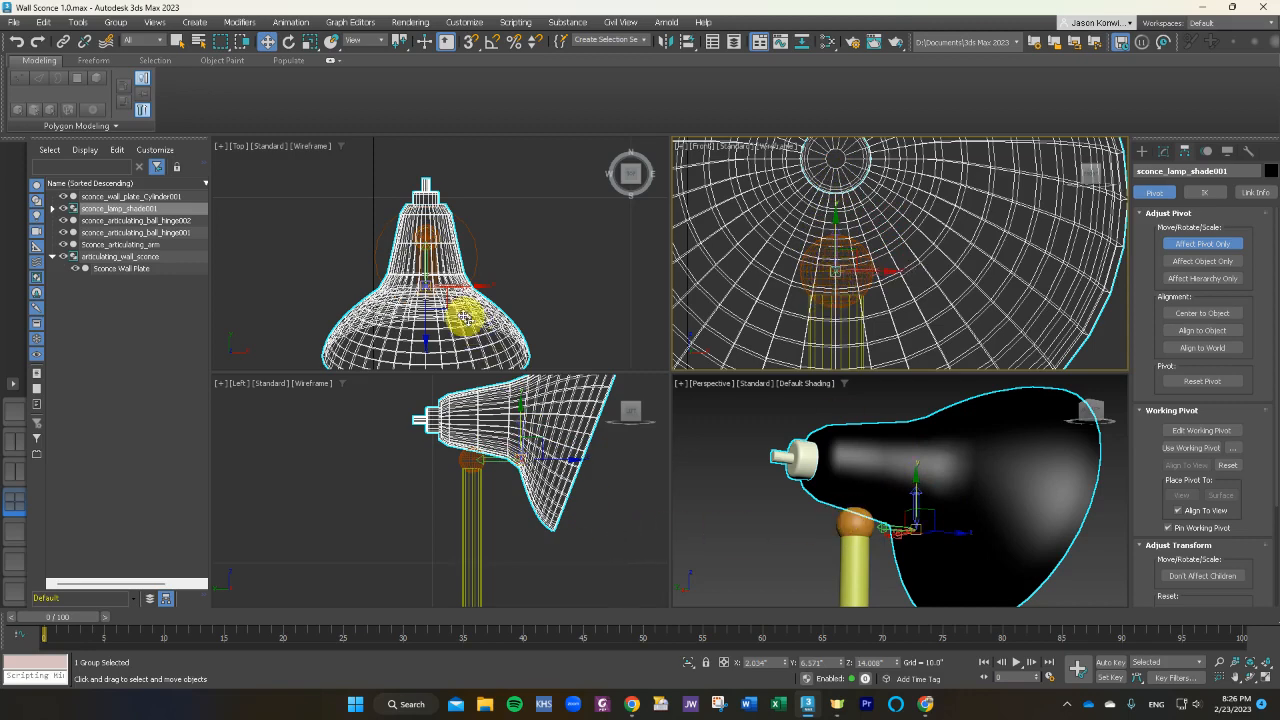
Shift the lamp shade group's pivot horizontally in the Left view to the ball hinge's centre, Y about 8.456", and end pivot-only editing.
{"action": "scroll", "coordinate": [499, 441], "scroll_direction": "up", "scroll_amount": 2}
{"action": "scroll", "coordinate": [520, 444], "scroll_direction": "up", "scroll_amount": 4}
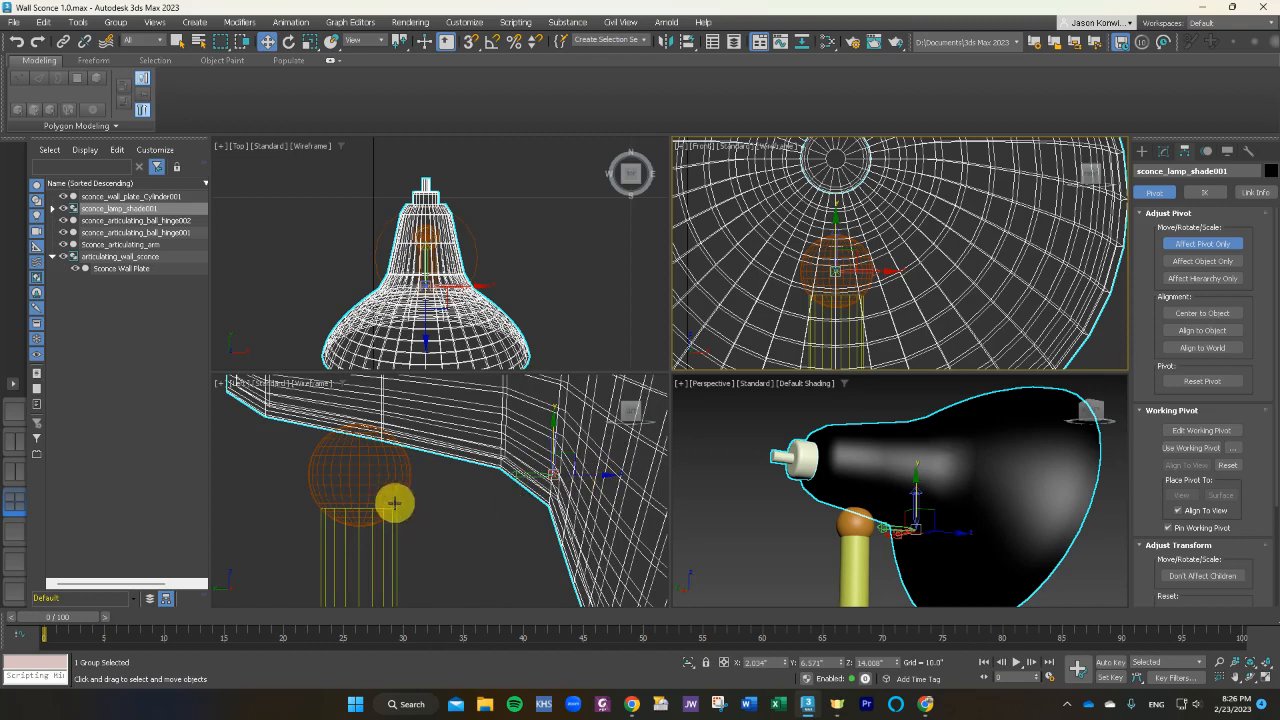
{"action": "left_click", "coordinate": [590, 443]}
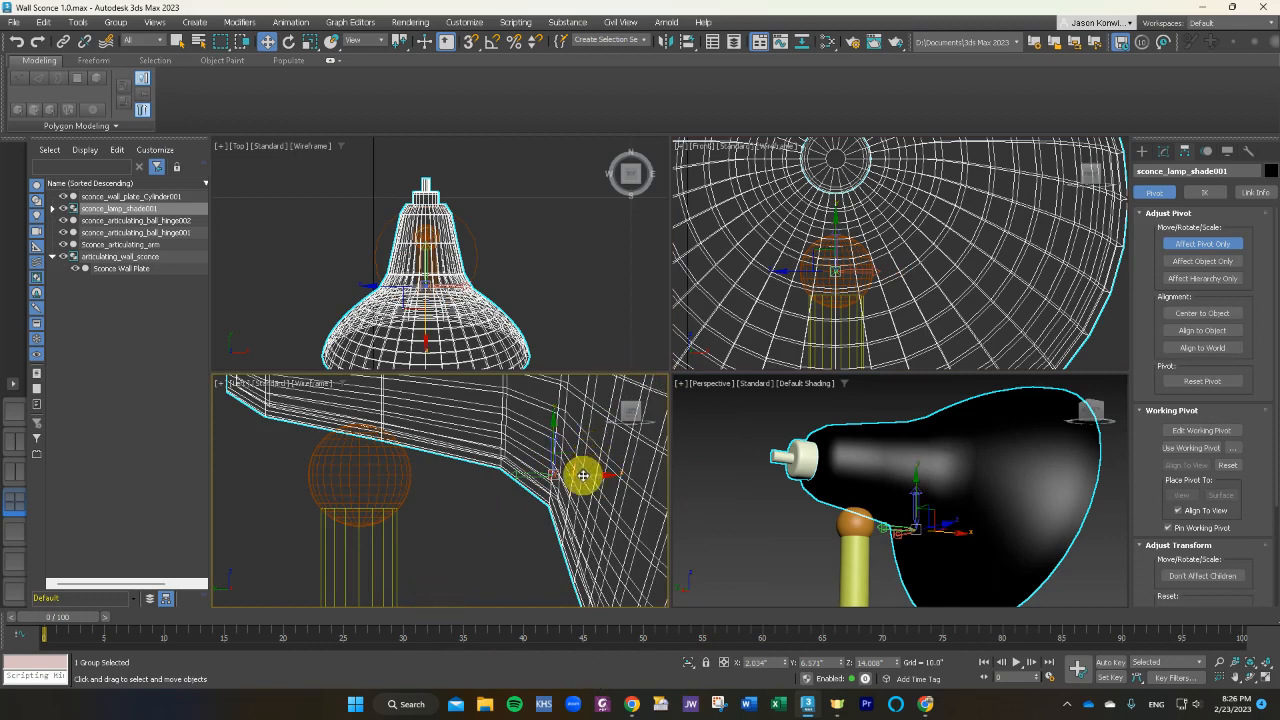
{"action": "left_click_drag", "start_coordinate": [583, 475], "coordinate": [396, 499]}
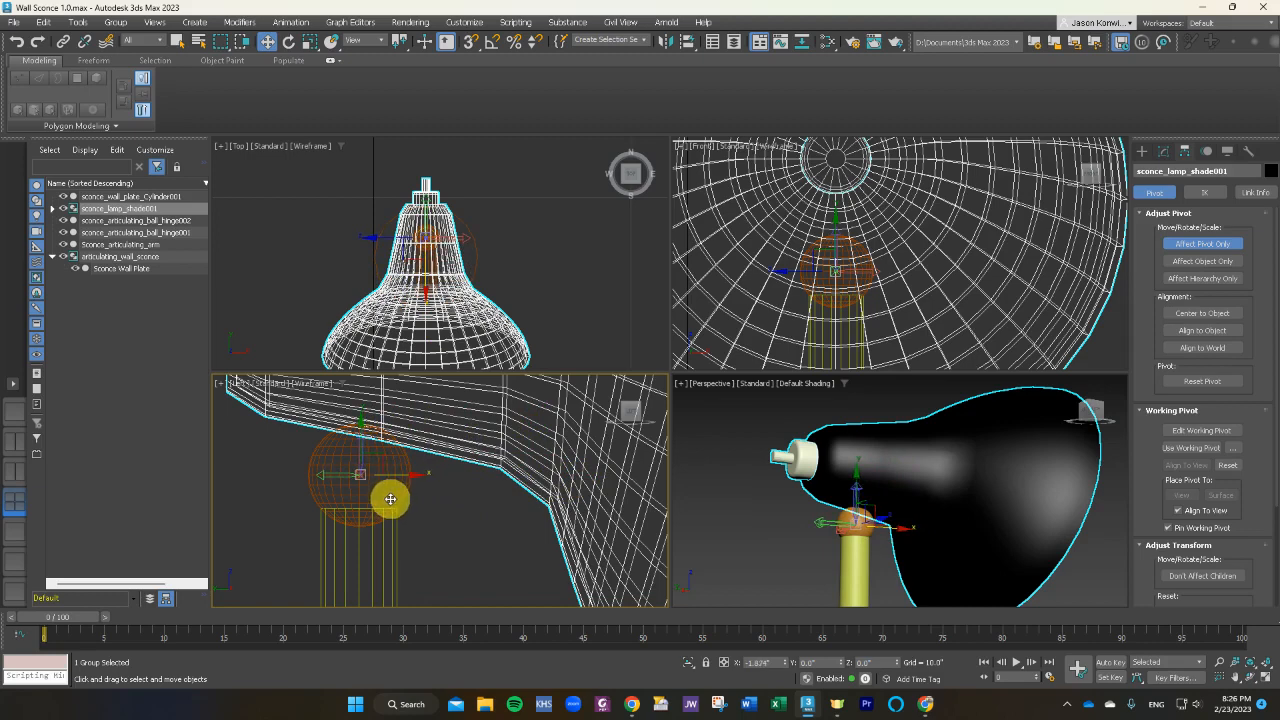
{"action": "scroll", "coordinate": [371, 471], "scroll_direction": "up", "scroll_amount": 6}
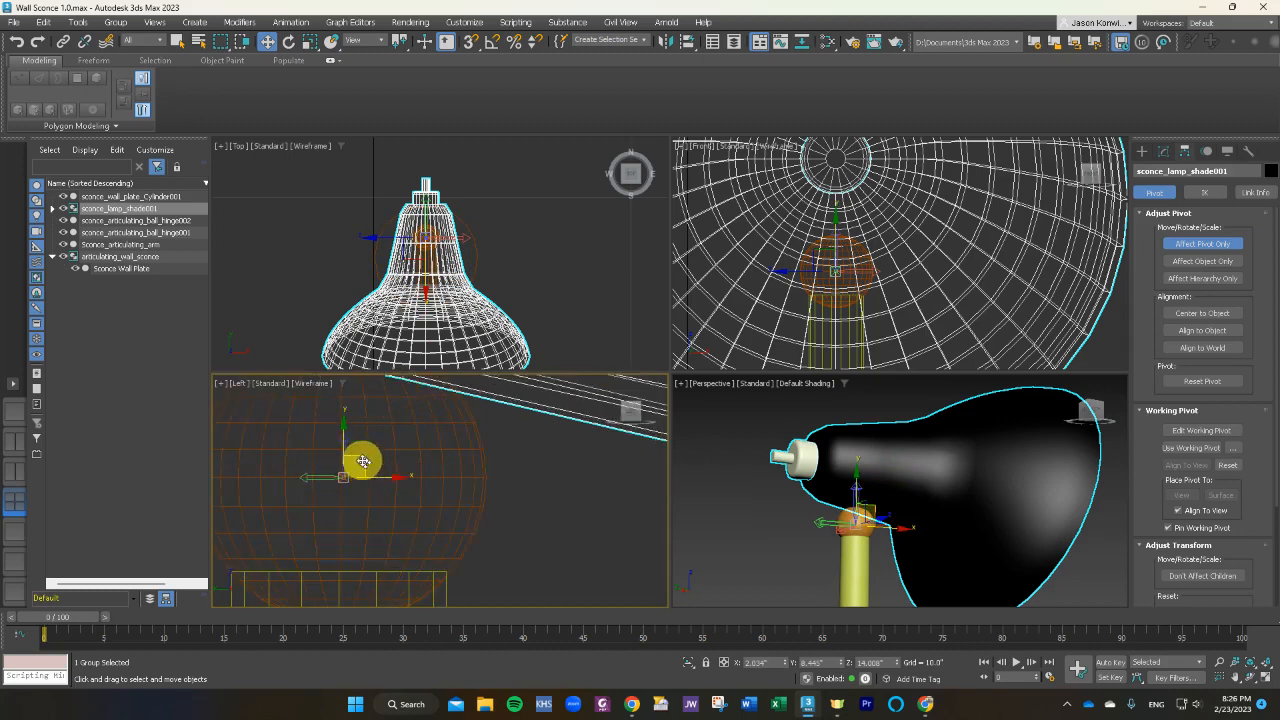
{"action": "scroll", "coordinate": [255, 533], "scroll_direction": "up", "scroll_amount": 2}
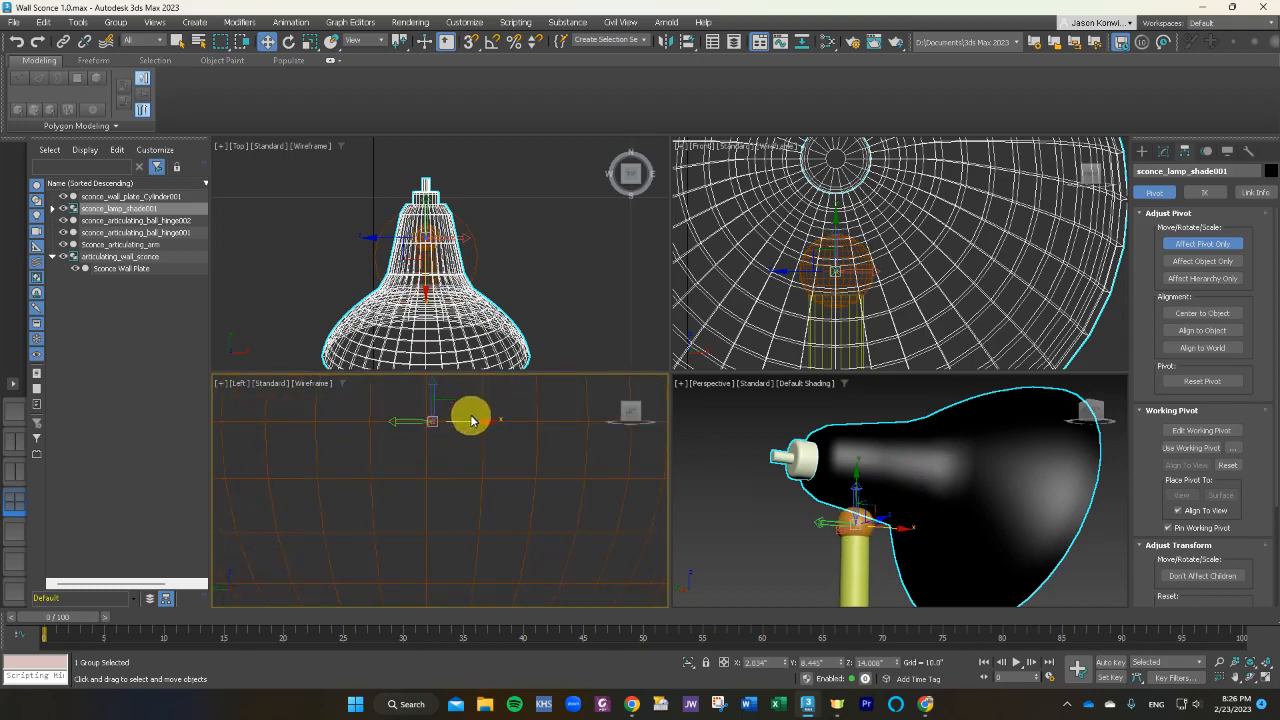
{"action": "left_click_drag", "start_coordinate": [468, 421], "coordinate": [443, 434]}
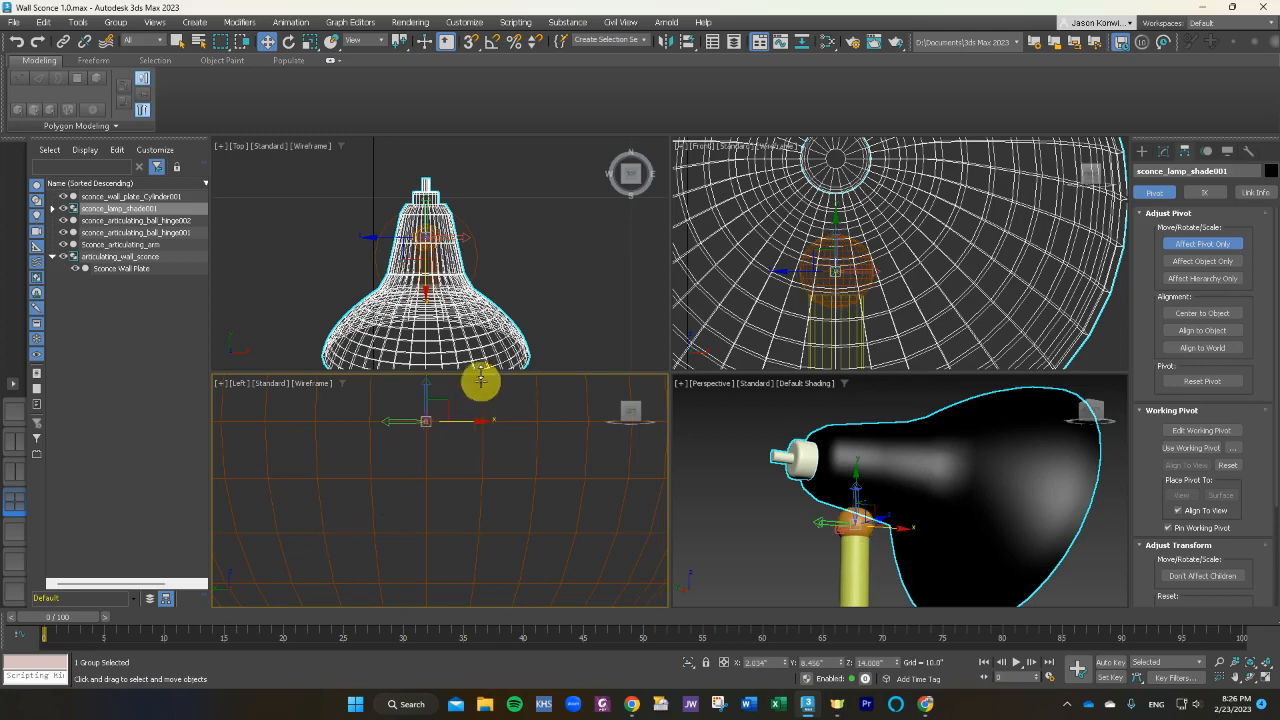
{"action": "scroll", "coordinate": [428, 262], "scroll_direction": "up", "scroll_amount": 6}
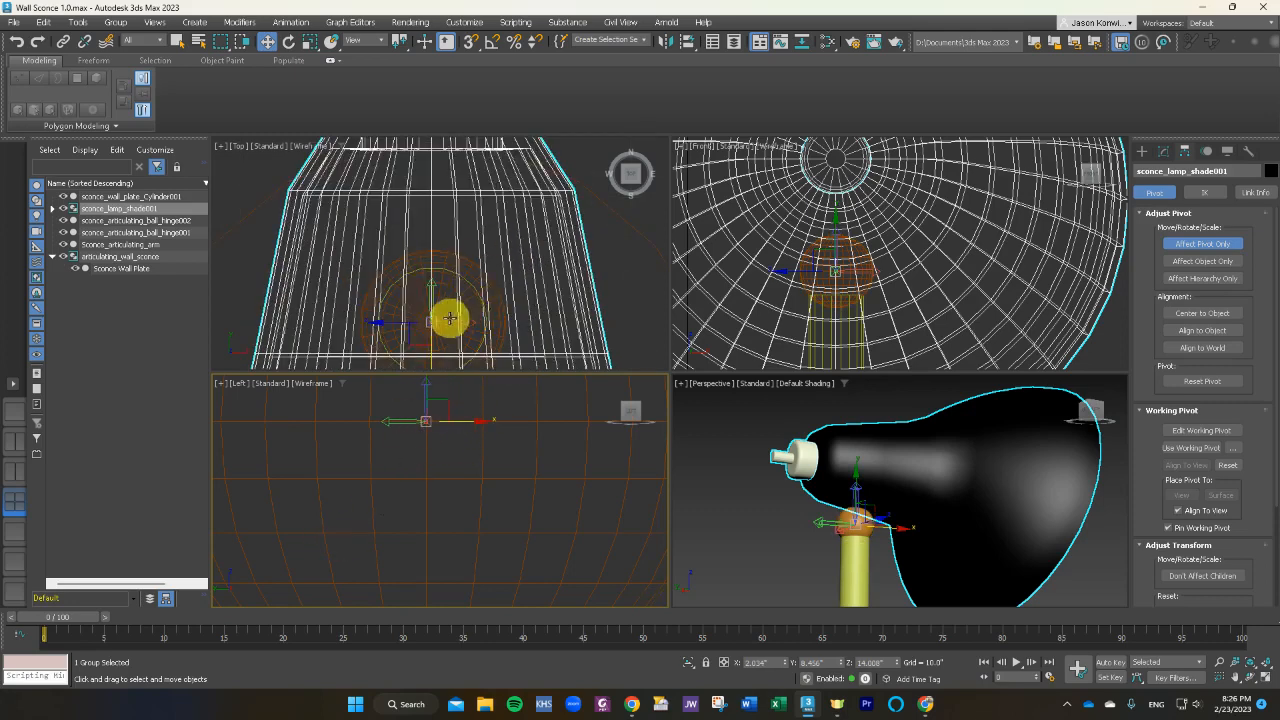
{"action": "scroll", "coordinate": [830, 270], "scroll_direction": "up", "scroll_amount": 3}
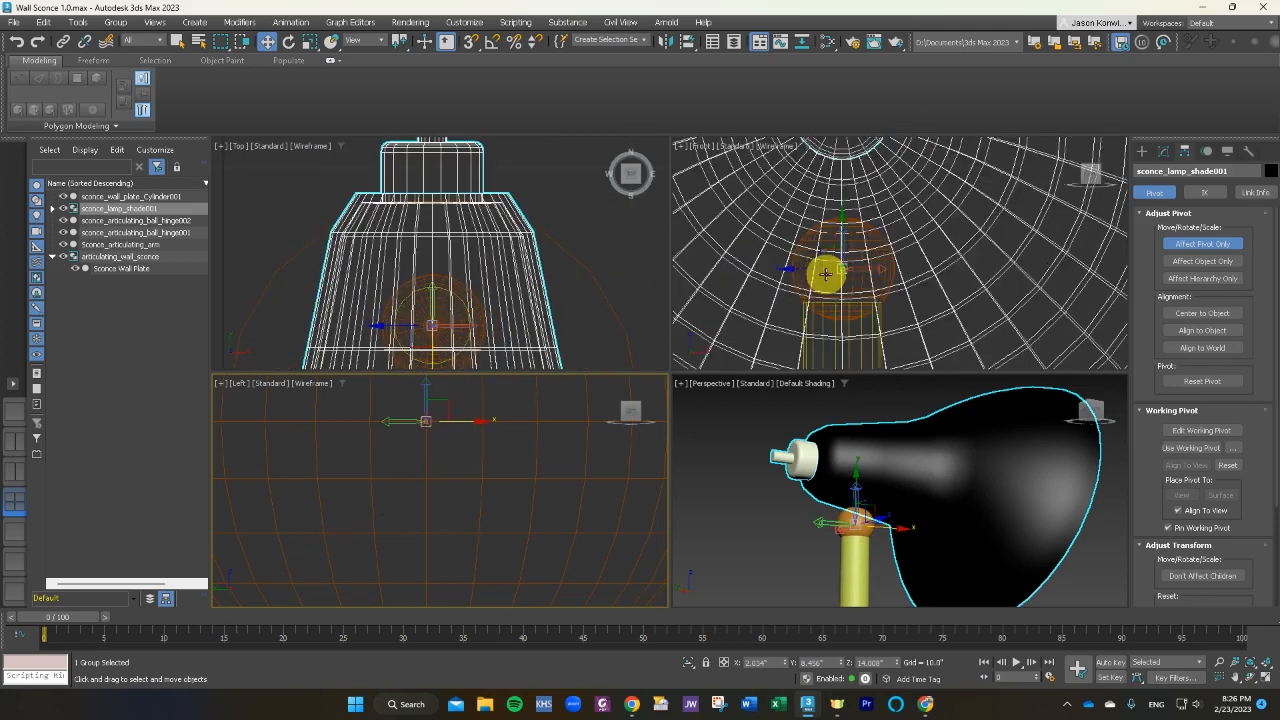
{"action": "left_click", "coordinate": [1222, 247]}
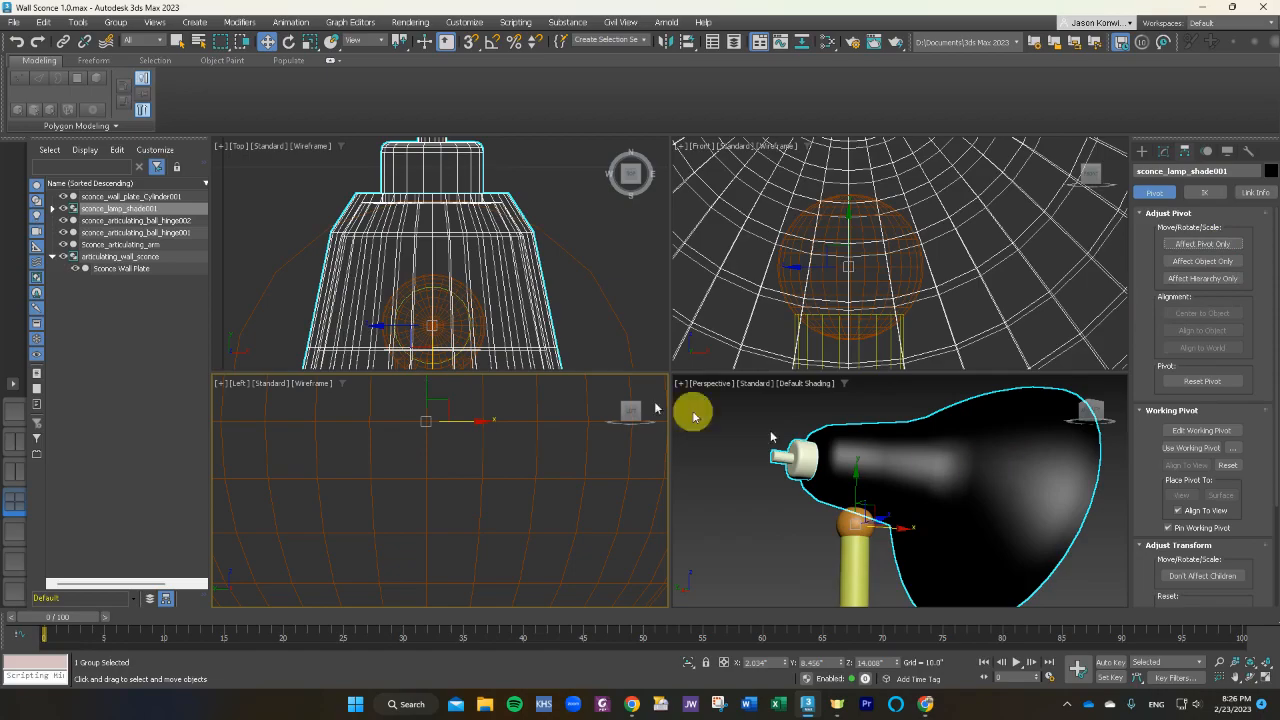
Try rotating the lamp shade group freely in the Perspective view to test its pivot, then undo the rotations.
{"action": "left_click", "coordinate": [289, 42]}
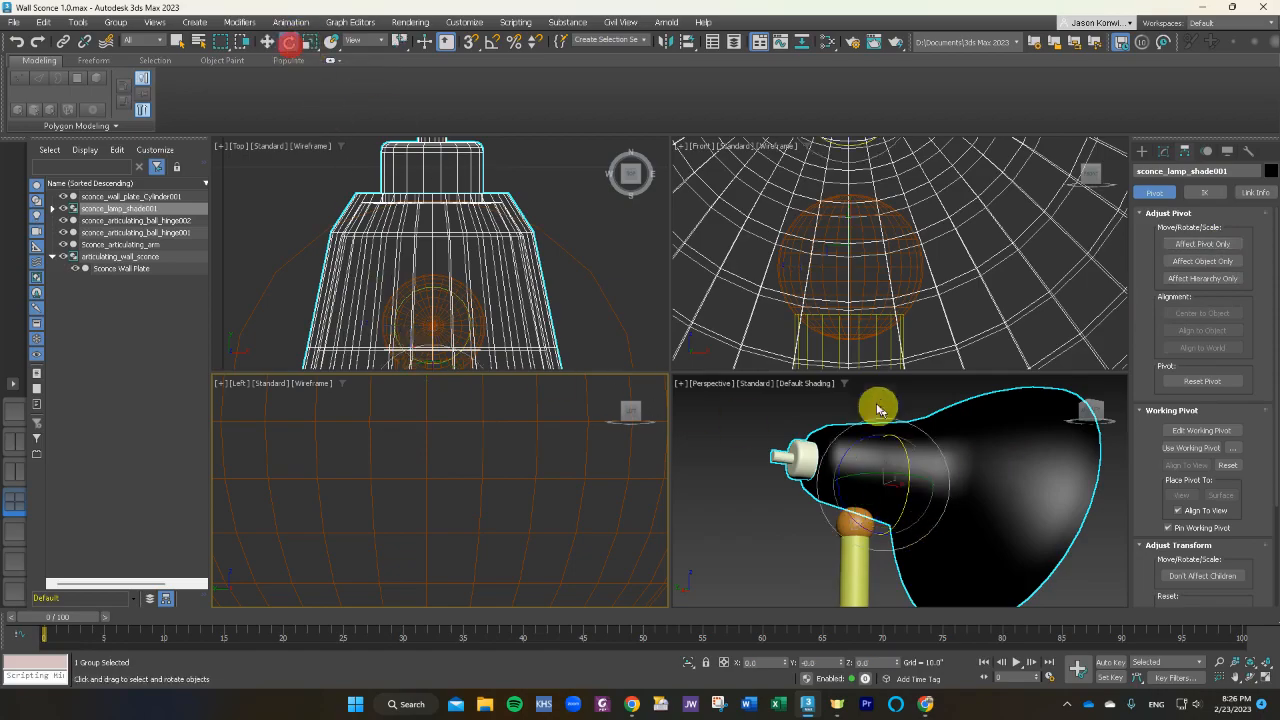
{"action": "left_click_drag", "start_coordinate": [851, 447], "coordinate": [900, 470]}
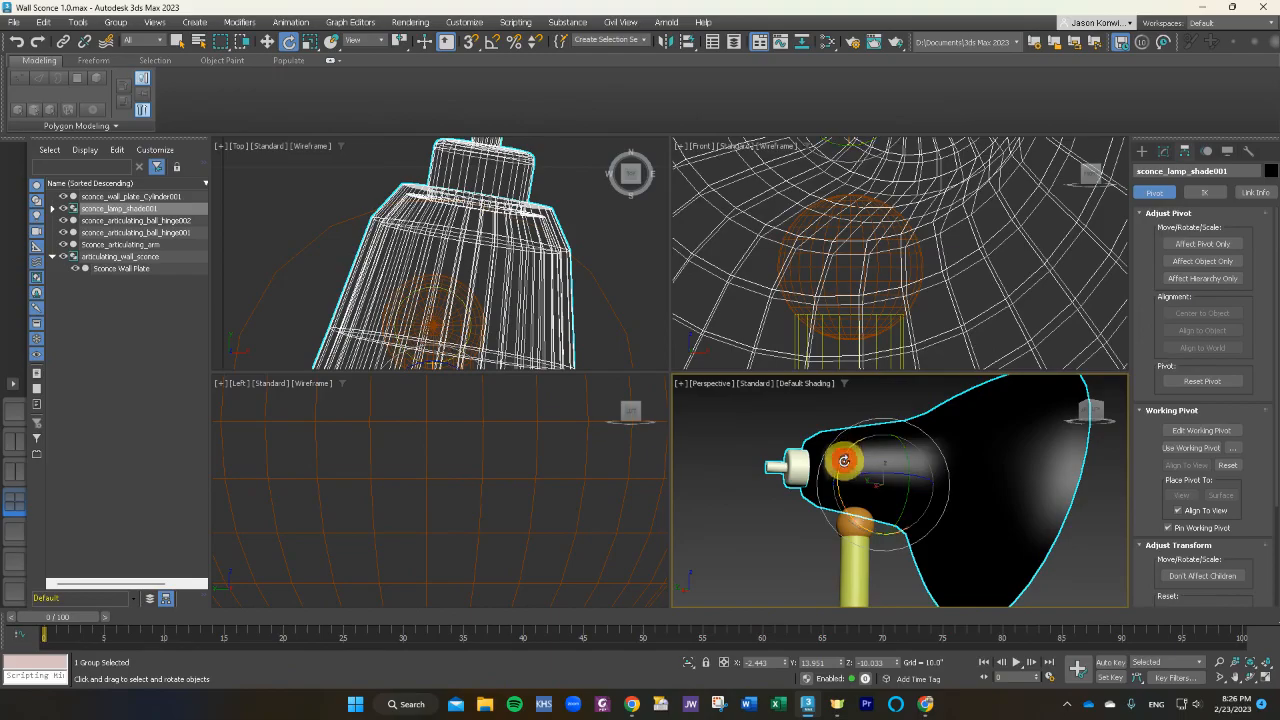
{"action": "left_click_drag", "start_coordinate": [843, 460], "coordinate": [881, 517]}
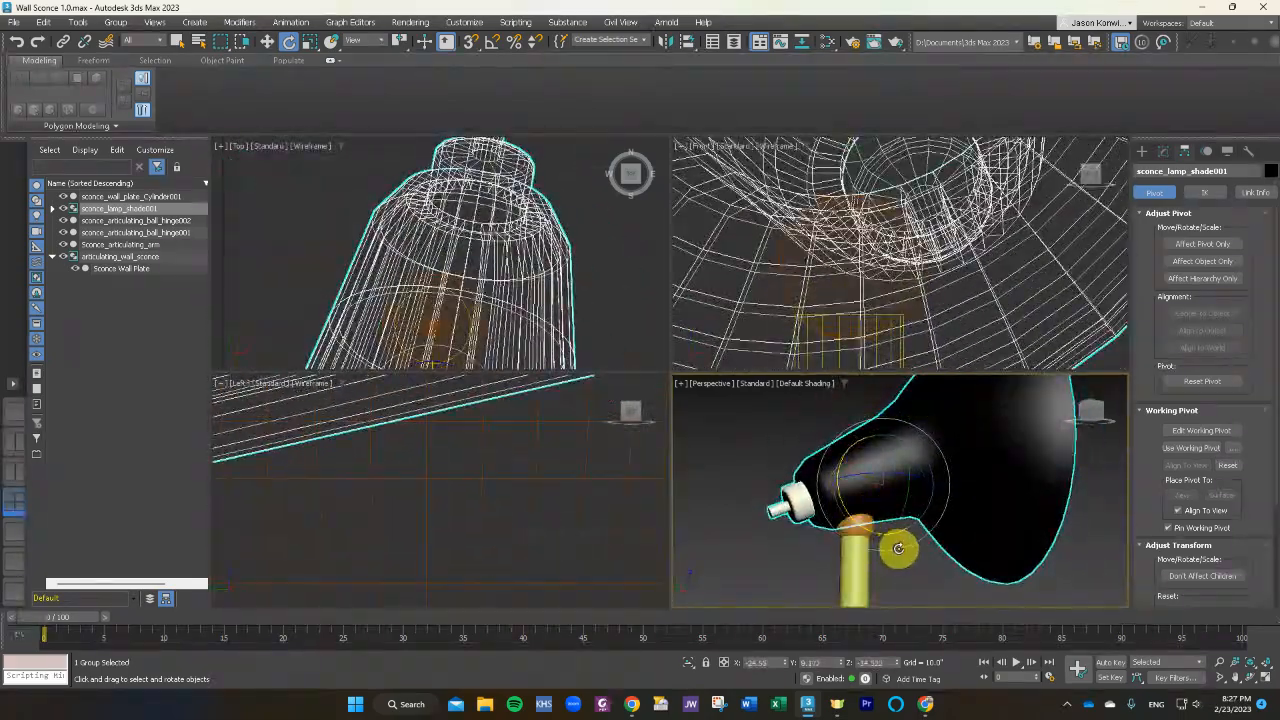
{"action": "middle_click_drag", "start_coordinate": [898, 548], "coordinate": [645, 565], "text": "alt"}
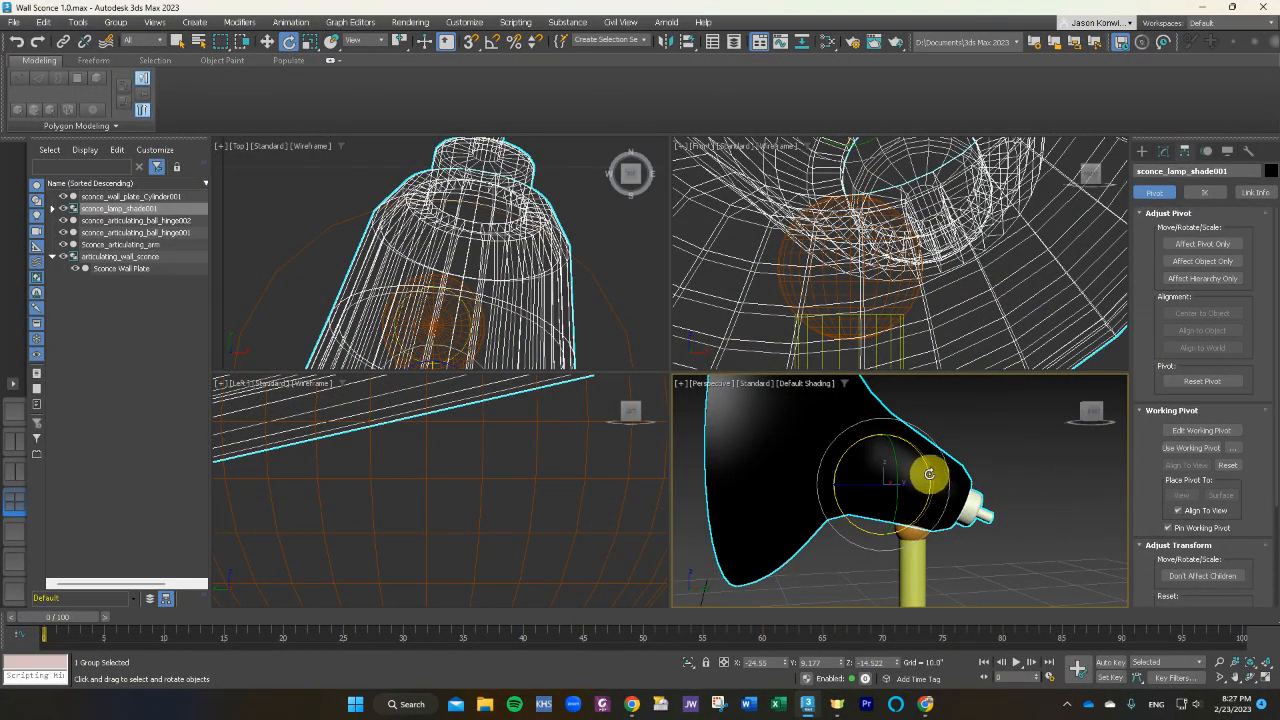
{"action": "left_click_drag", "start_coordinate": [929, 474], "coordinate": [757, 477]}
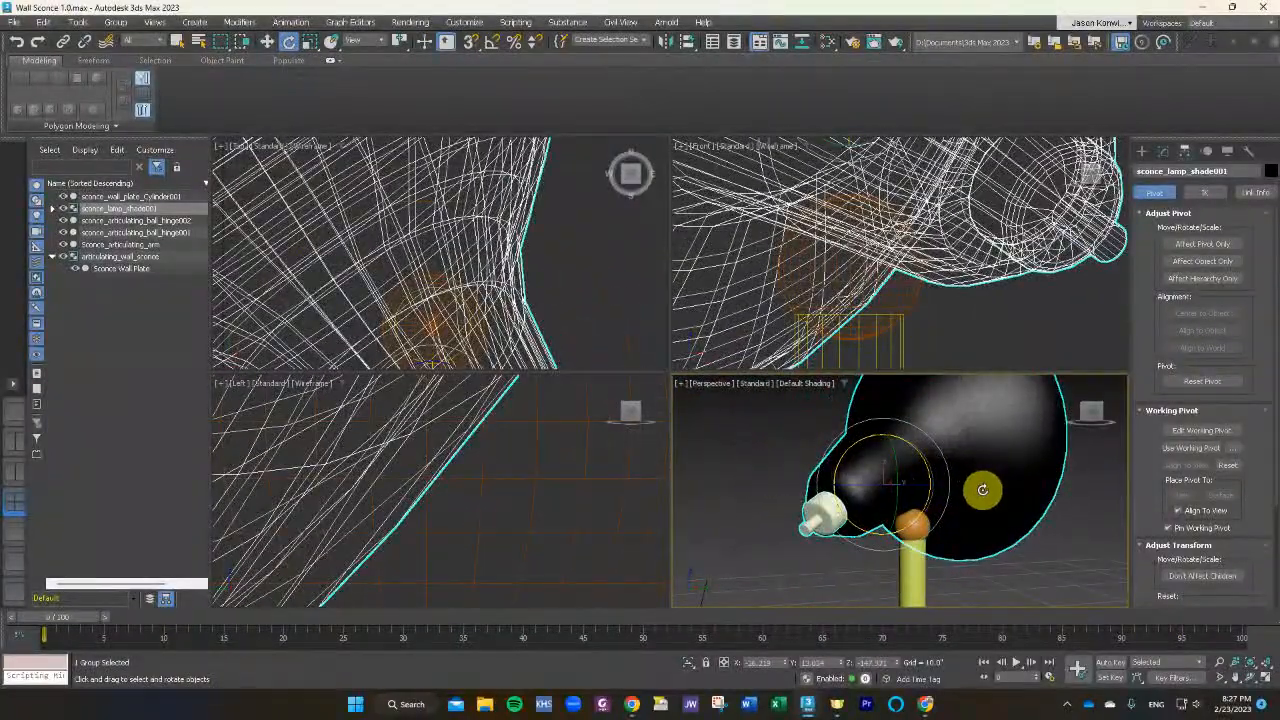
{"action": "left_click_drag", "start_coordinate": [969, 493], "coordinate": [996, 490]}
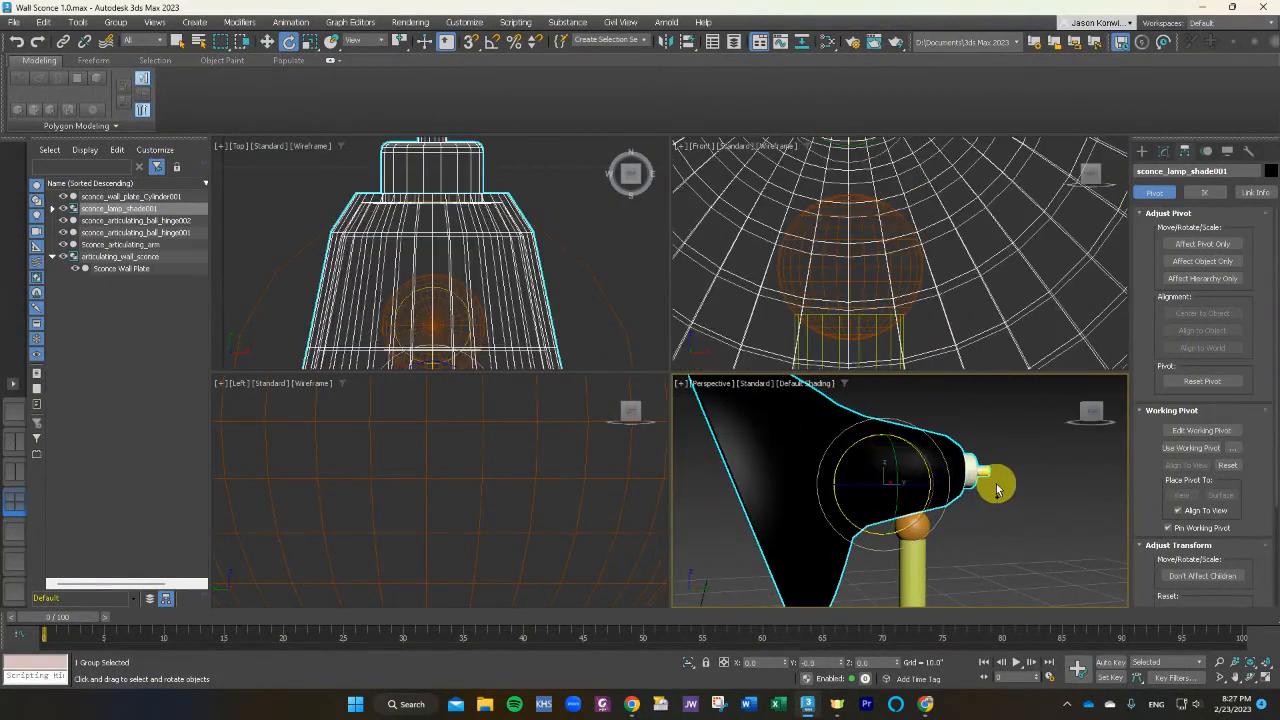
{"action": "left_click", "coordinate": [979, 500]}
{"action": "left_click", "coordinate": [898, 491]}
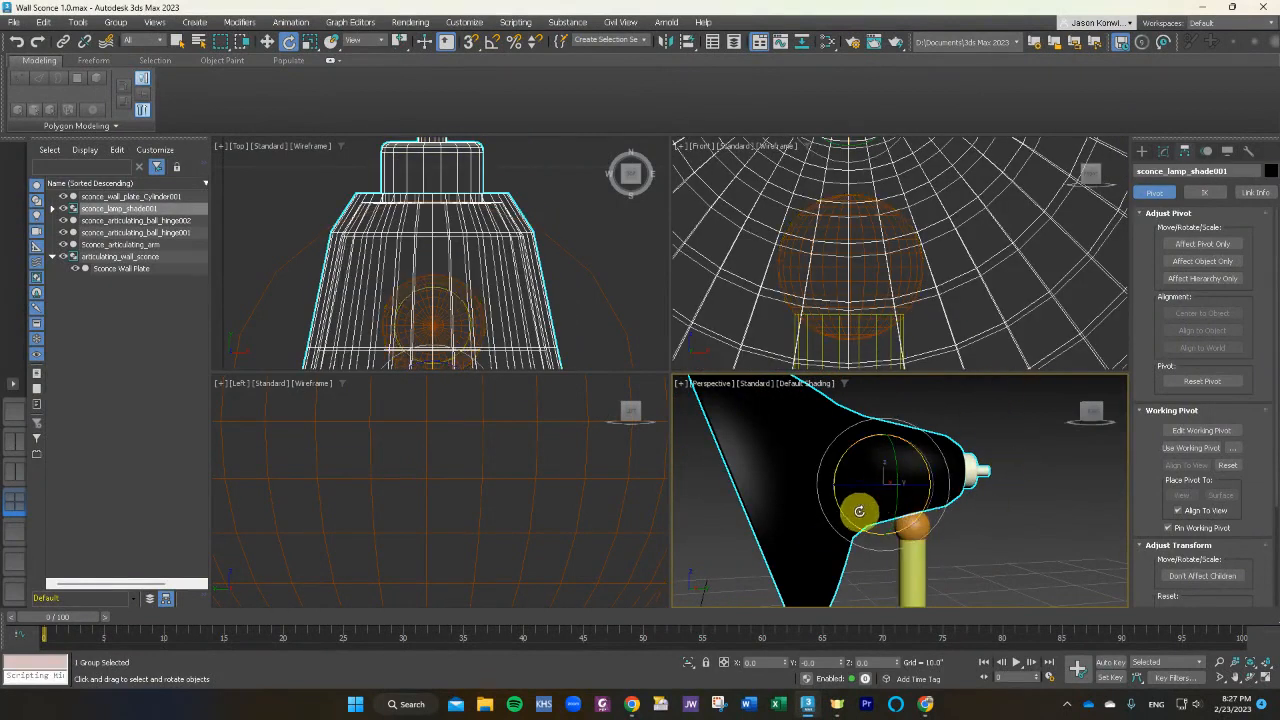
Edit only the lamp shade group's pivot and lower it in the Front view to the top ball hinge's height, Z about 13.973".
{"action": "left_click", "coordinate": [1202, 245]}
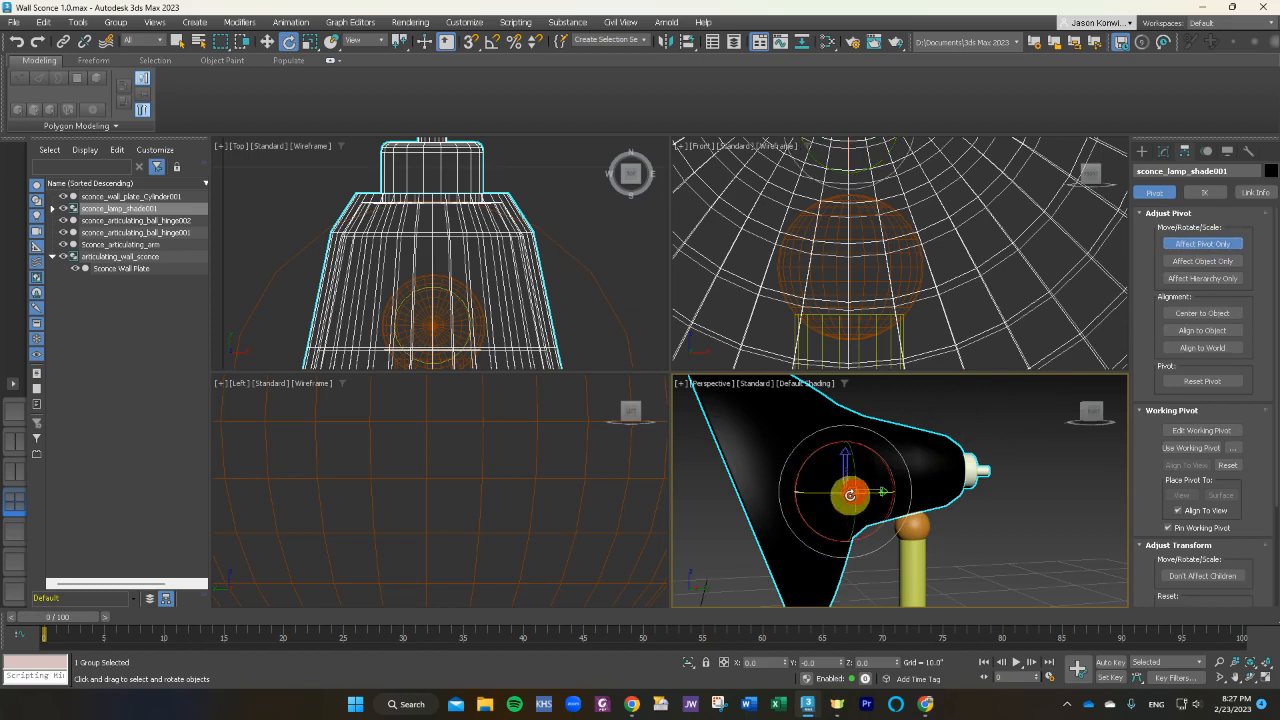
{"action": "left_click_drag", "start_coordinate": [862, 493], "coordinate": [858, 490]}
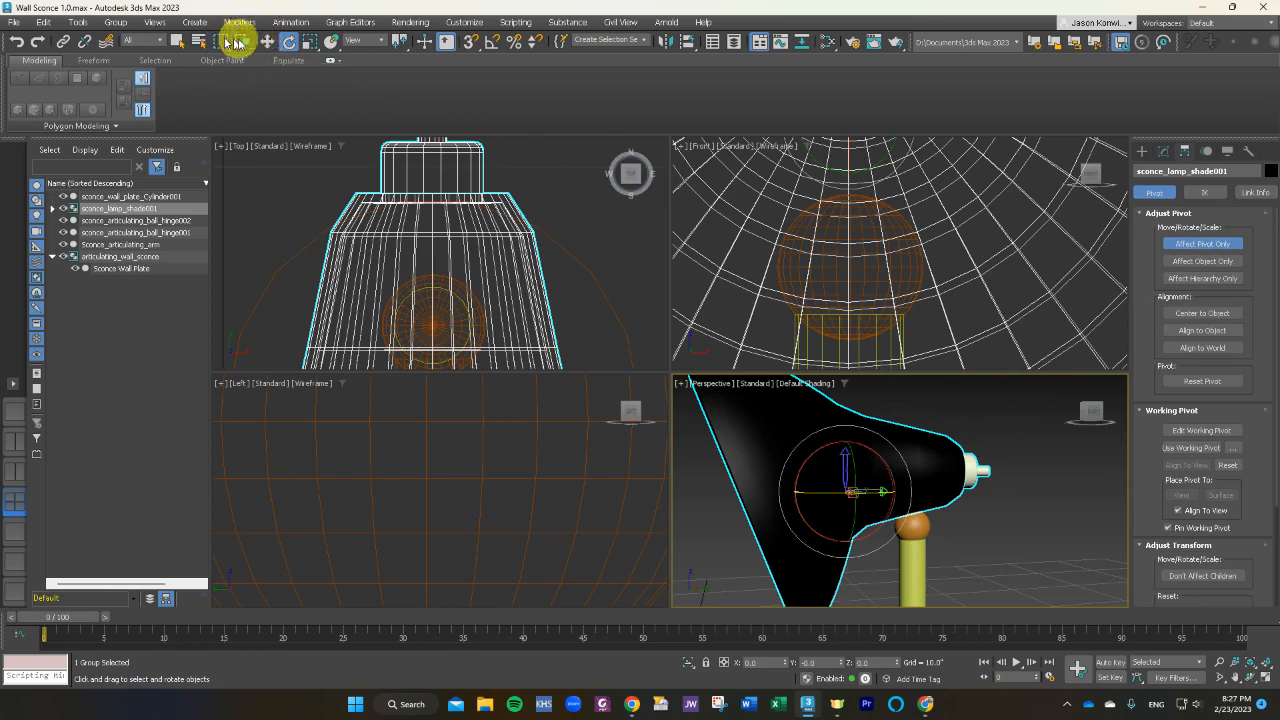
{"action": "left_click", "coordinate": [267, 41]}
{"action": "scroll", "coordinate": [836, 243], "scroll_direction": "down", "scroll_amount": 5}
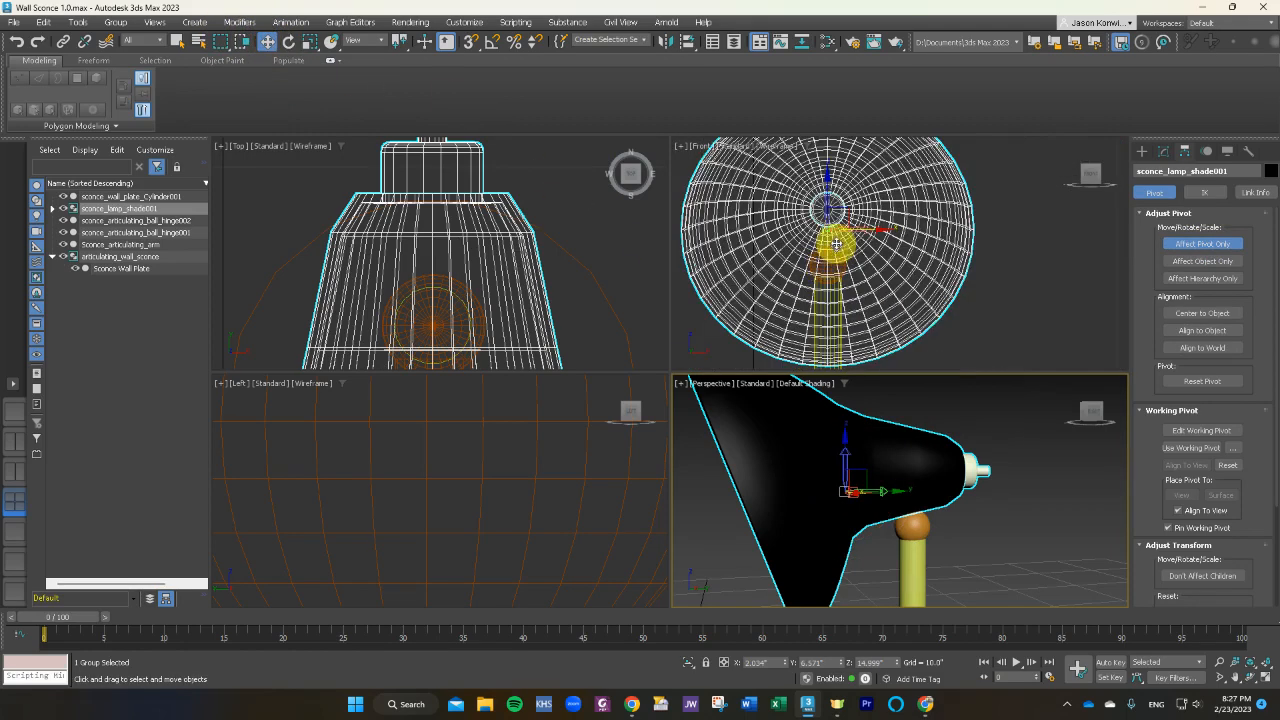
{"action": "scroll", "coordinate": [836, 243], "scroll_direction": "up", "scroll_amount": 3}
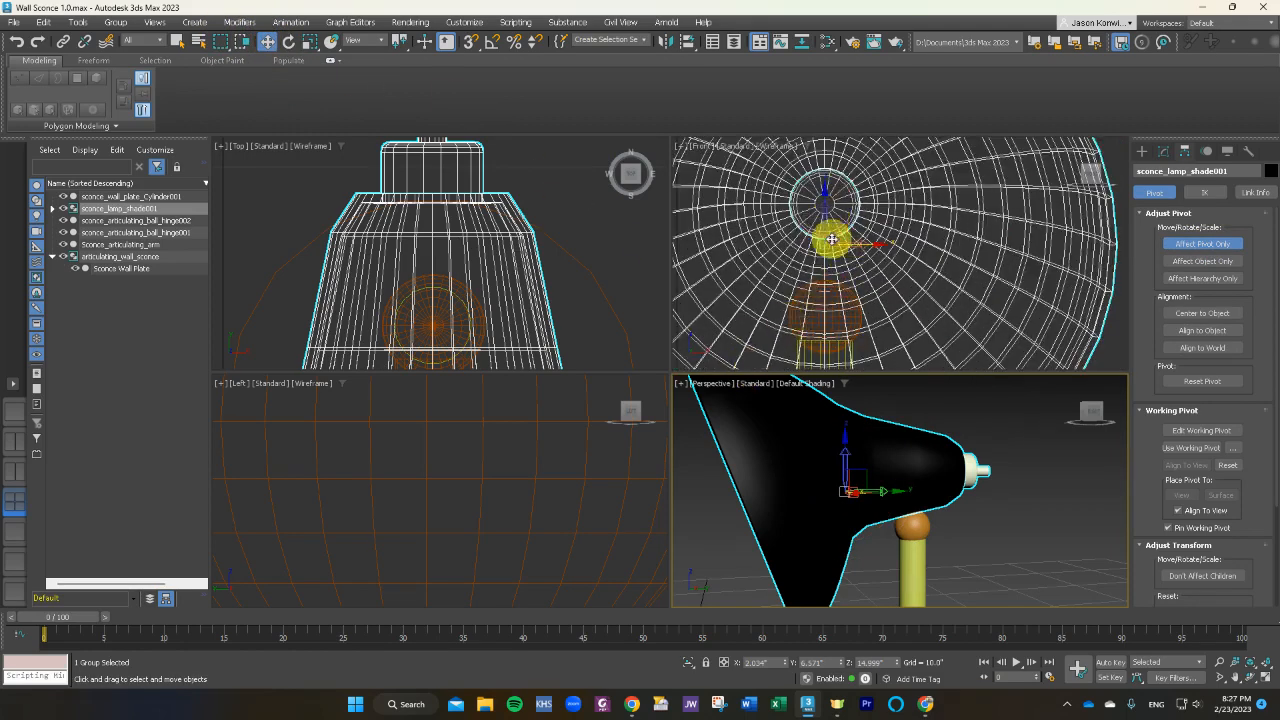
{"action": "left_click_drag", "start_coordinate": [831, 240], "coordinate": [820, 288]}
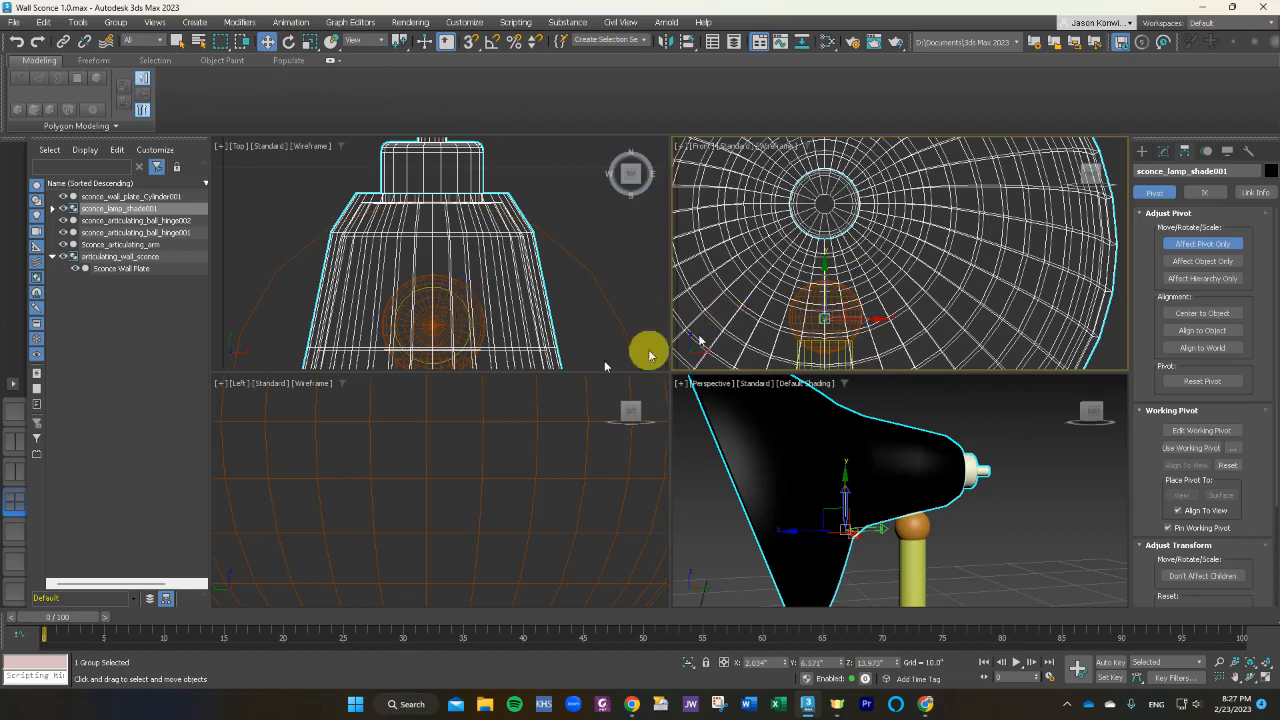
Reselect the lamp shade group and move its pivot horizontally in the Left view onto the top ball hinge's centre, Y about 8.46".
{"action": "left_click", "coordinate": [450, 515]}
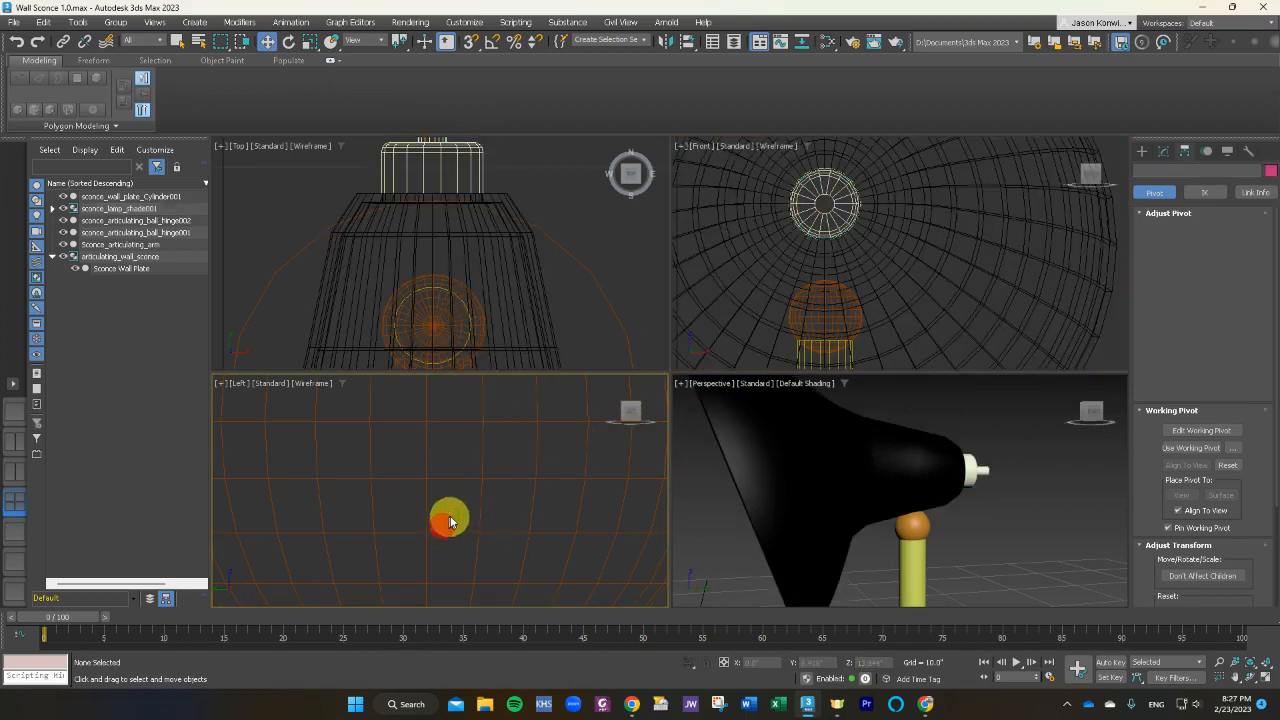
{"action": "scroll", "coordinate": [454, 510], "scroll_direction": "down", "scroll_amount": 5}
{"action": "scroll", "coordinate": [456, 496], "scroll_direction": "down", "scroll_amount": 4}
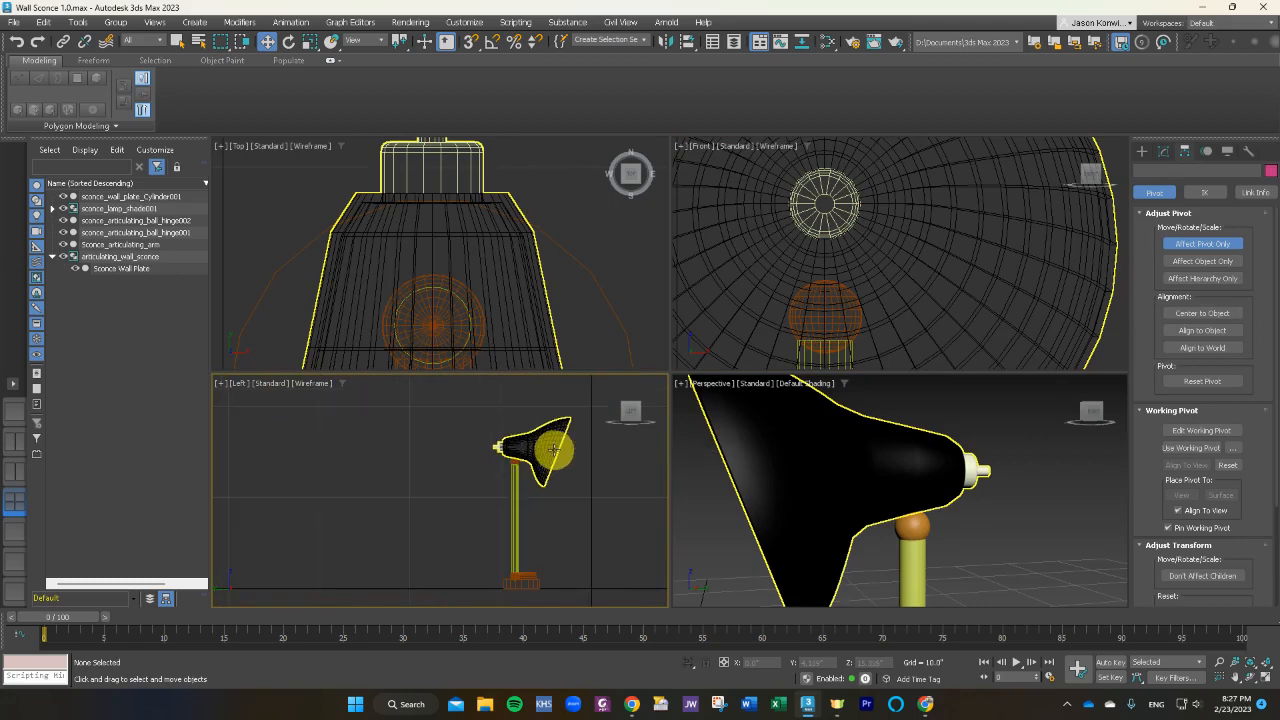
{"action": "left_click", "coordinate": [555, 449]}
{"action": "scroll", "coordinate": [548, 460], "scroll_direction": "up", "scroll_amount": 8}
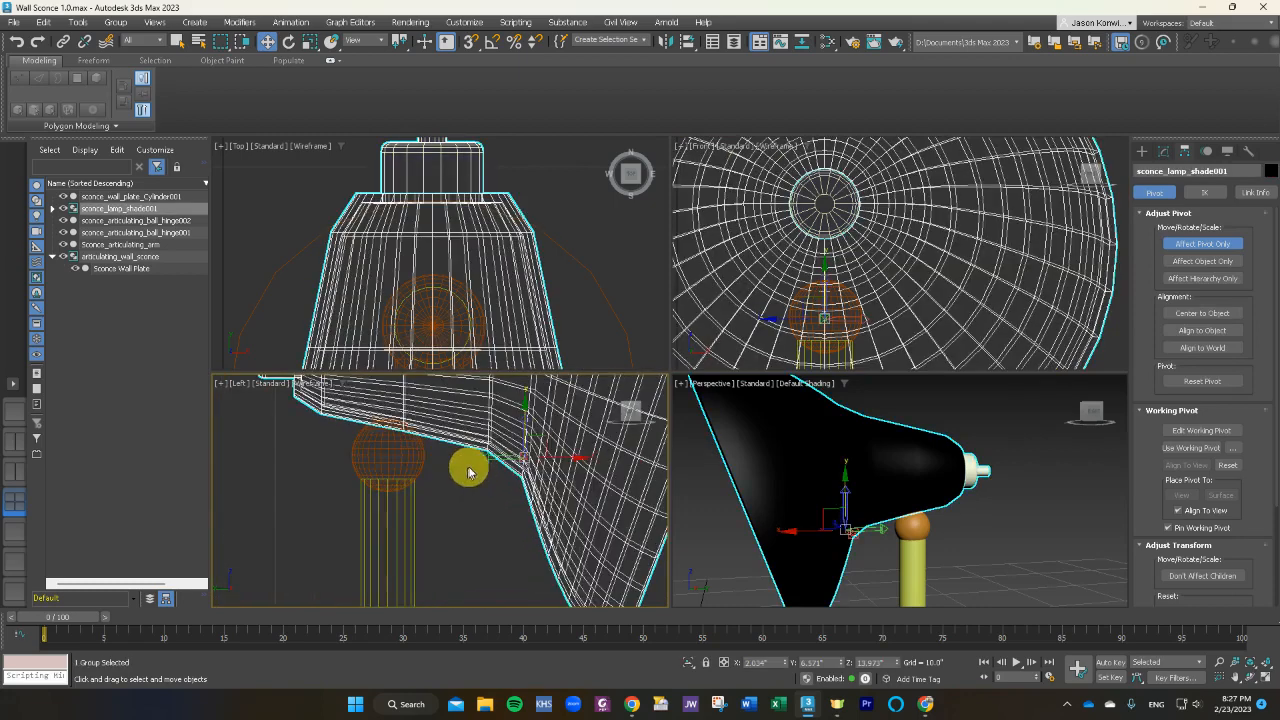
{"action": "left_click_drag", "start_coordinate": [548, 458], "coordinate": [414, 484]}
{"action": "scroll", "coordinate": [411, 484], "scroll_direction": "up", "scroll_amount": 3}
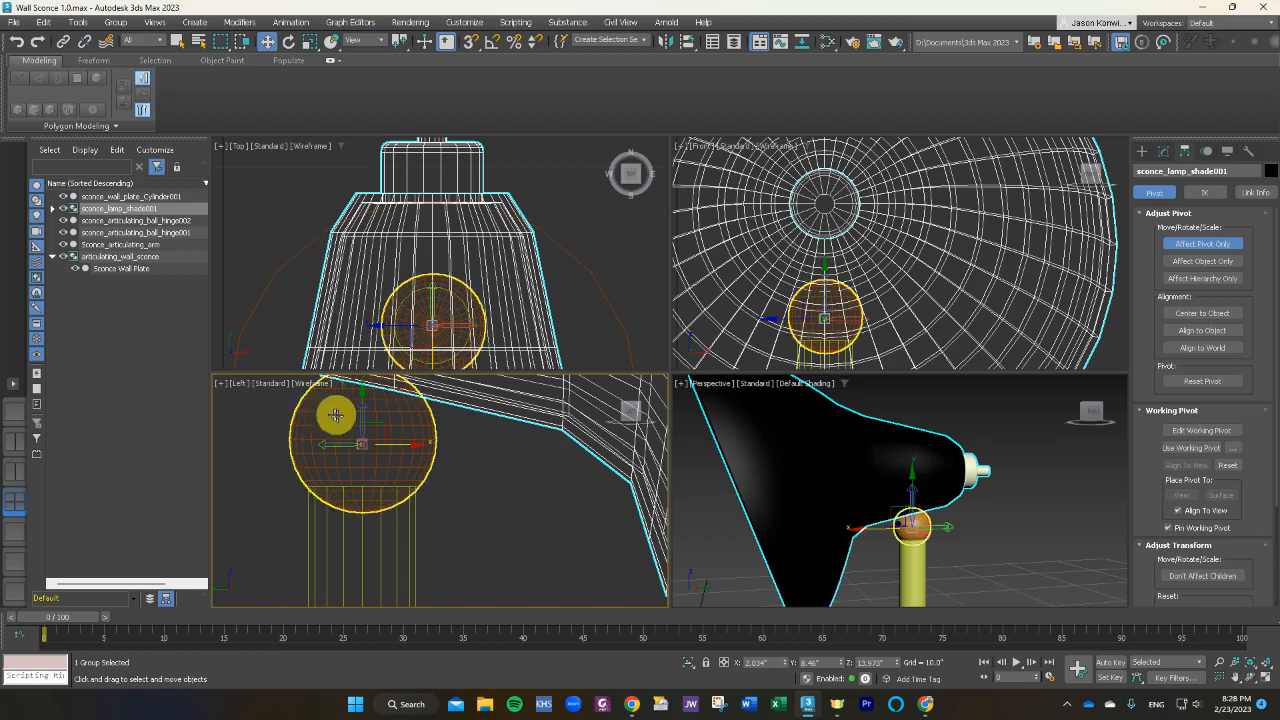
{"action": "scroll", "coordinate": [357, 429], "scroll_direction": "up", "scroll_amount": 4}
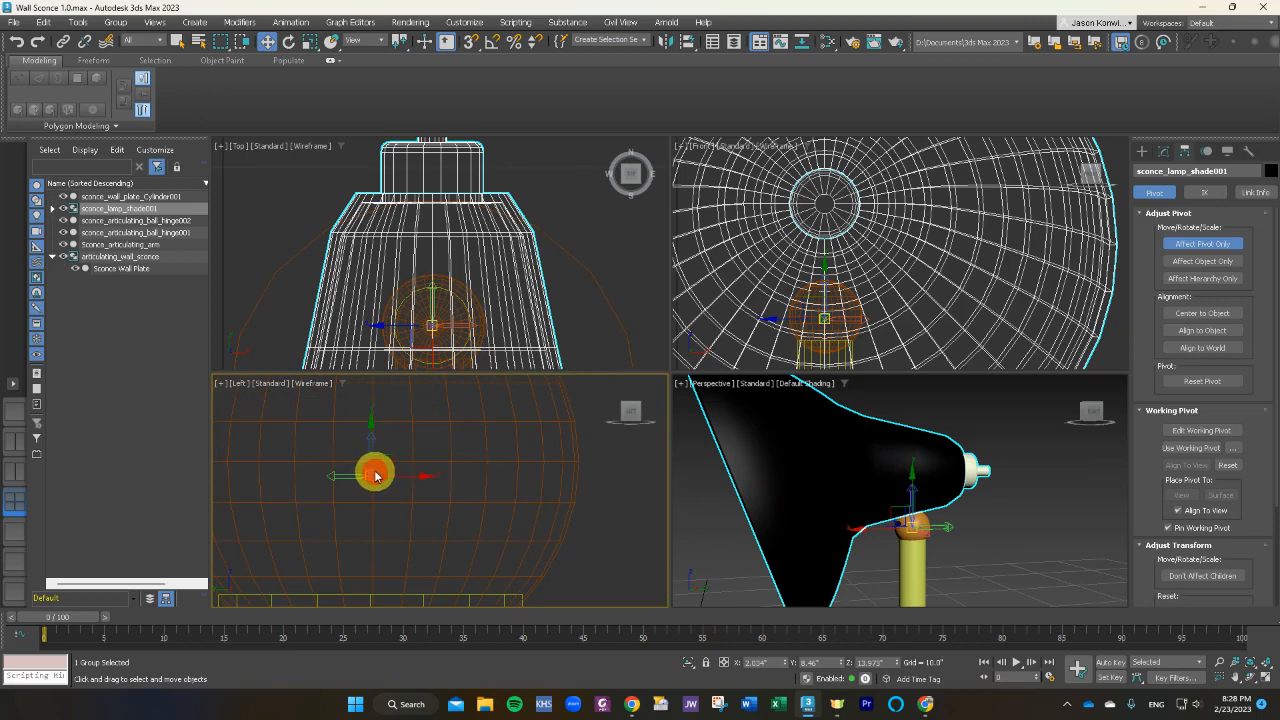
Try nudging the top ball hinge's own pivot toward the sphere's centre in the Left and Top views, and deselect it.
{"action": "left_click", "coordinate": [376, 465], "text": "ctrl"}
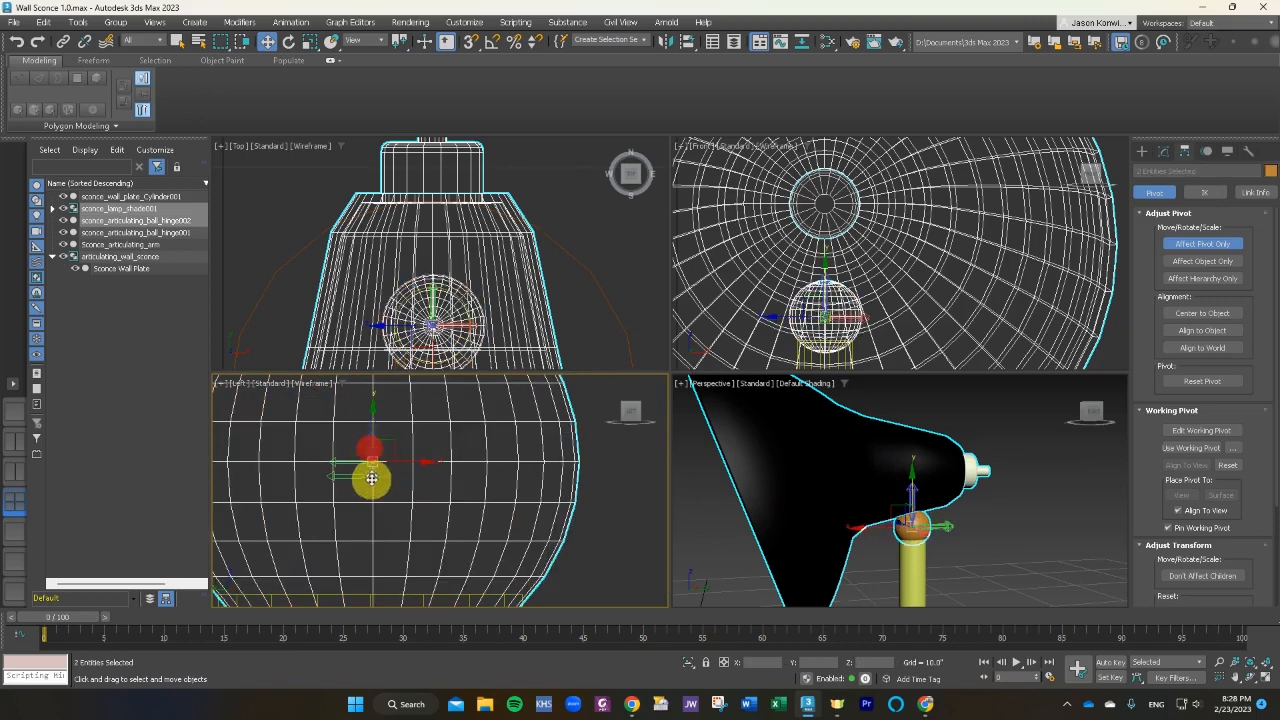
{"action": "left_click", "coordinate": [378, 468]}
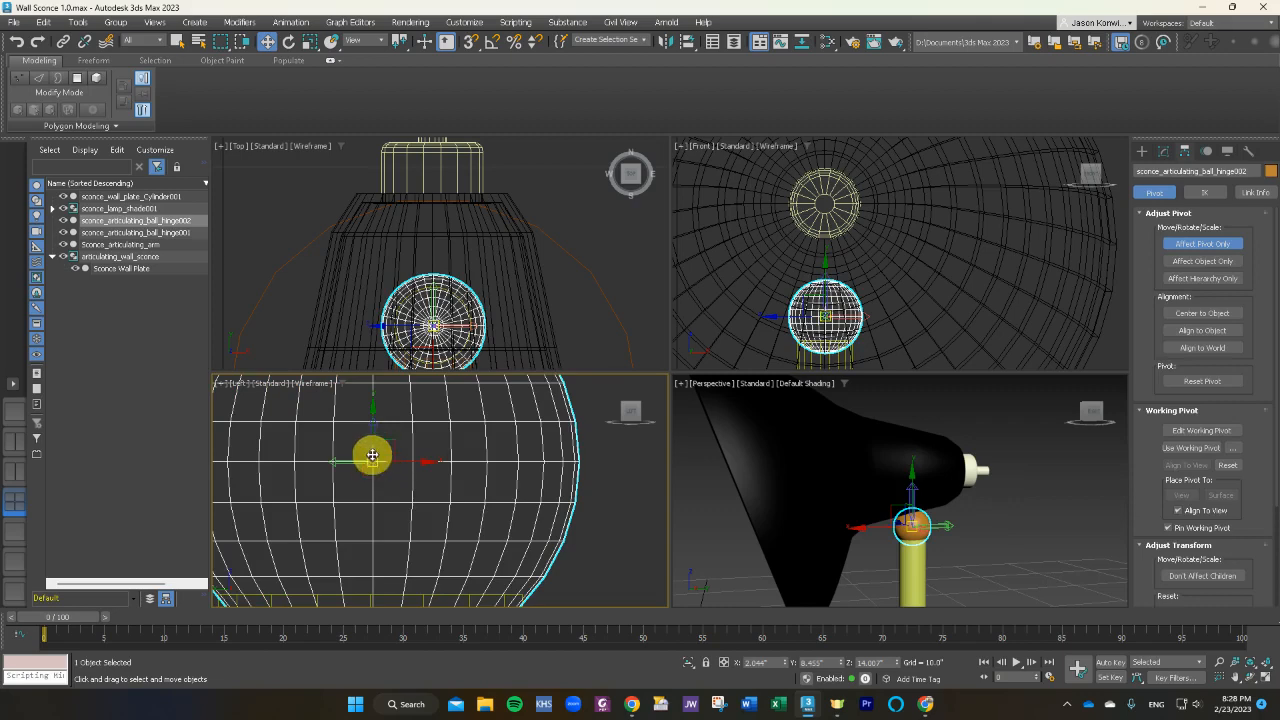
{"action": "left_click_drag", "start_coordinate": [372, 446], "coordinate": [372, 455]}
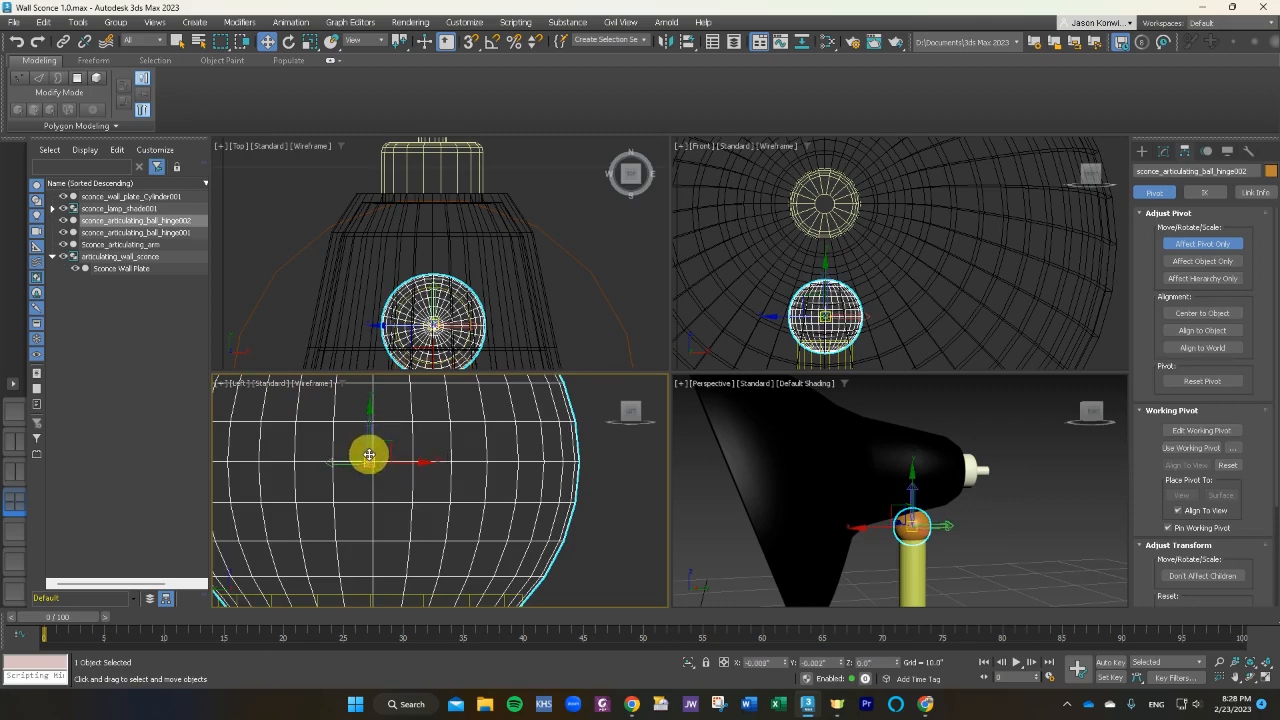
{"action": "scroll", "coordinate": [451, 329], "scroll_direction": "up", "scroll_amount": 6}
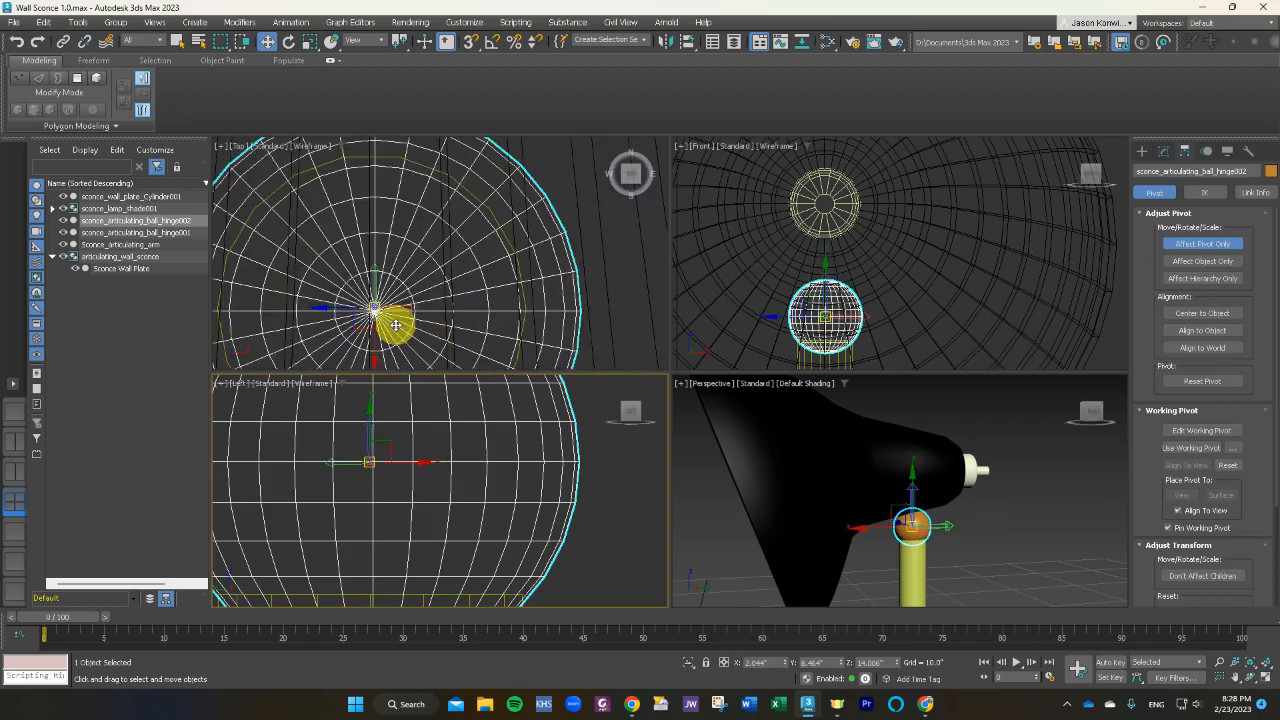
{"action": "scroll", "coordinate": [390, 309], "scroll_direction": "up", "scroll_amount": 3}
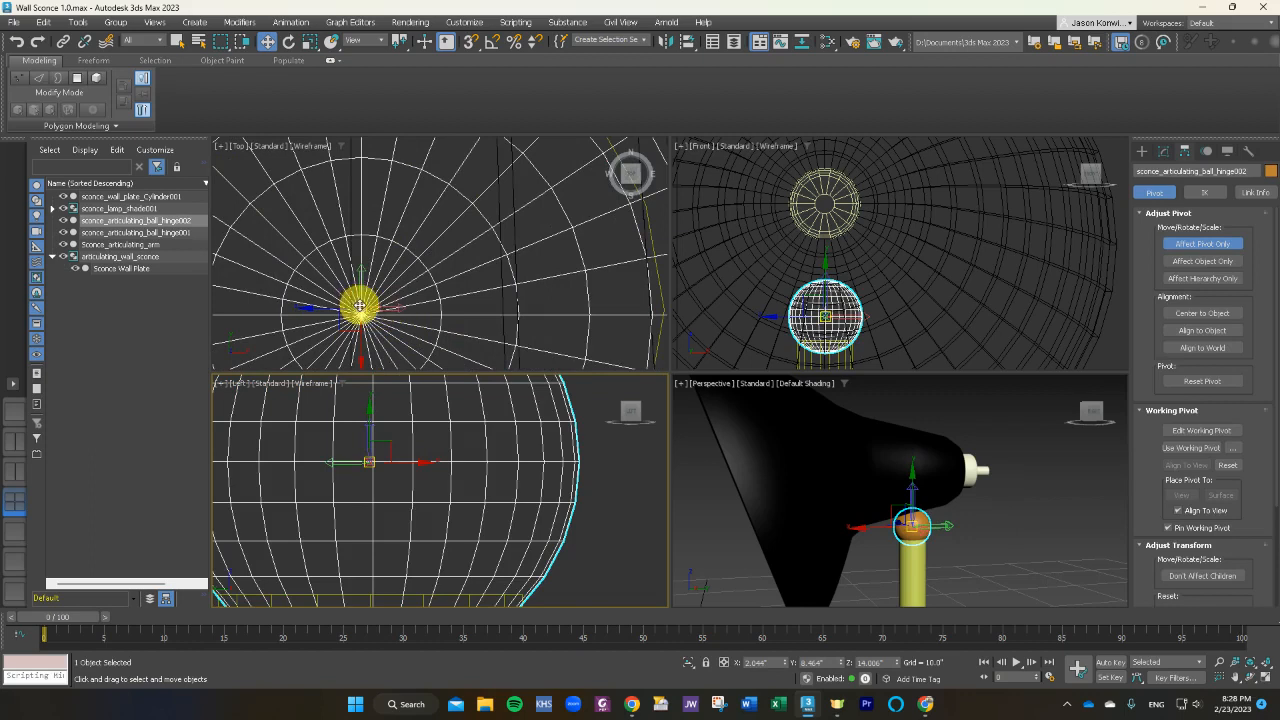
{"action": "left_click", "coordinate": [359, 305]}
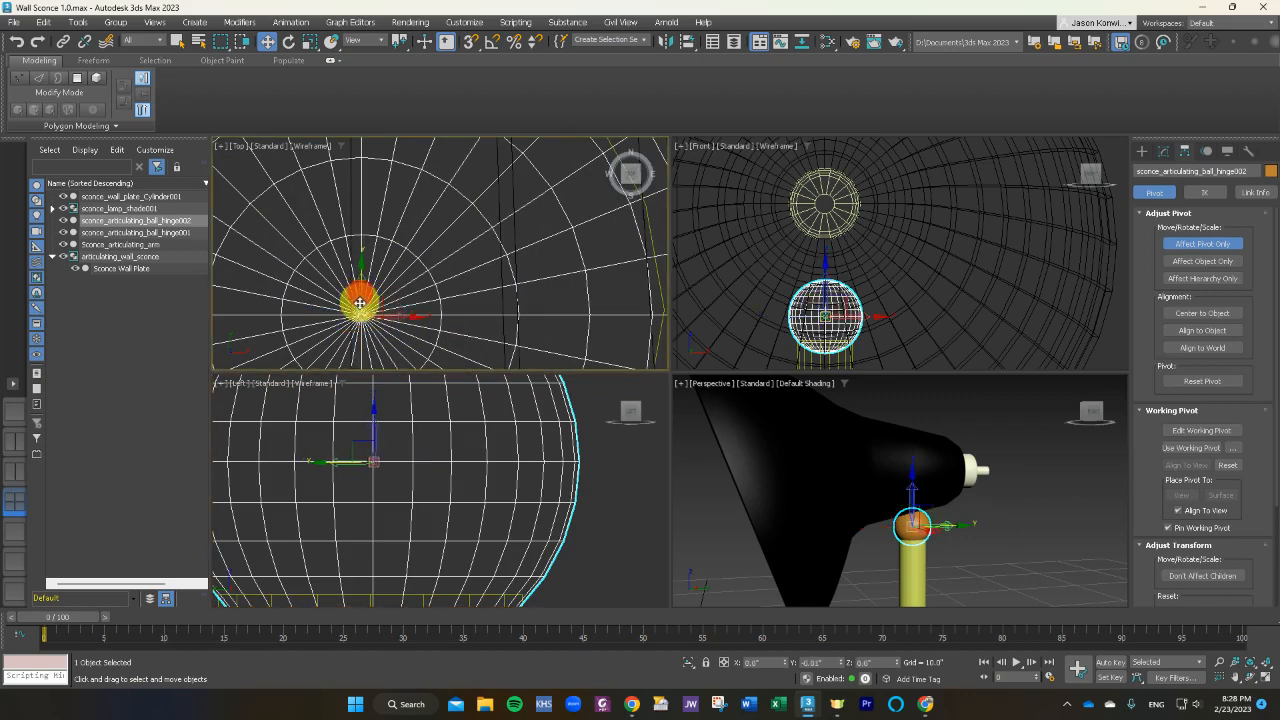
{"action": "left_click", "coordinate": [1043, 482]}
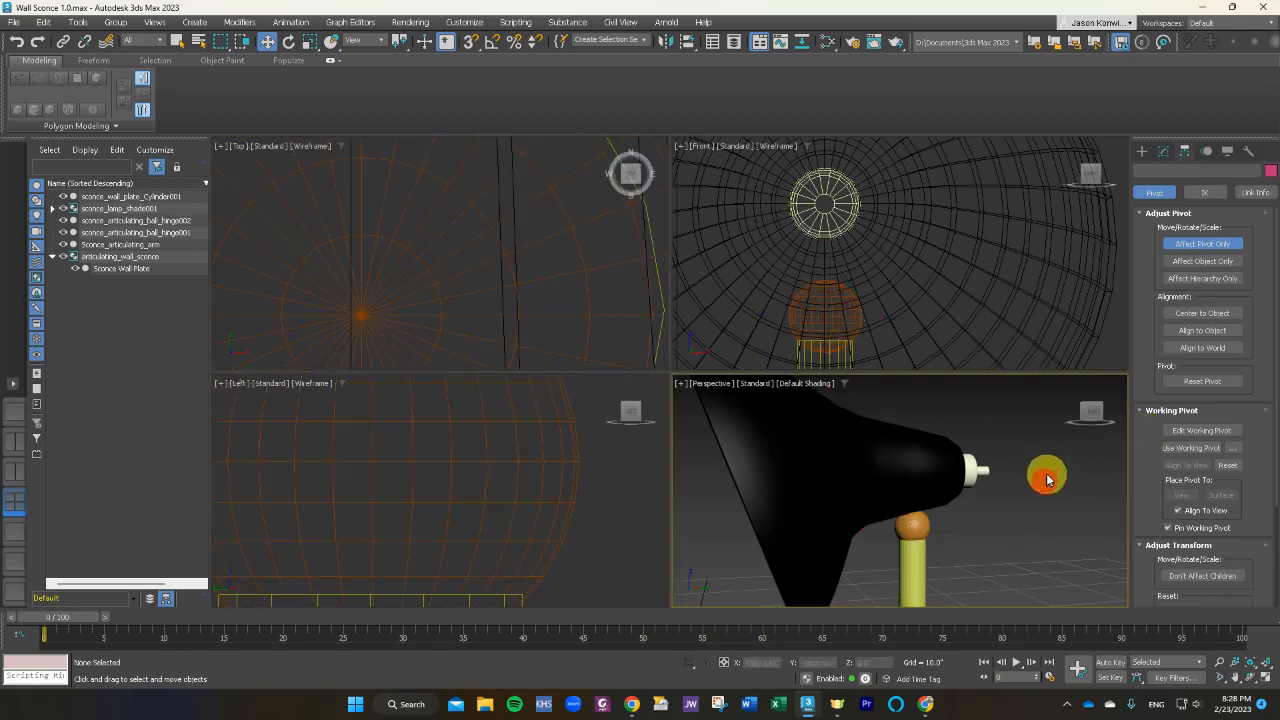
Centre the top ball hinge's pivot to its object and end pivot-only editing.
{"action": "left_click", "coordinate": [945, 465]}
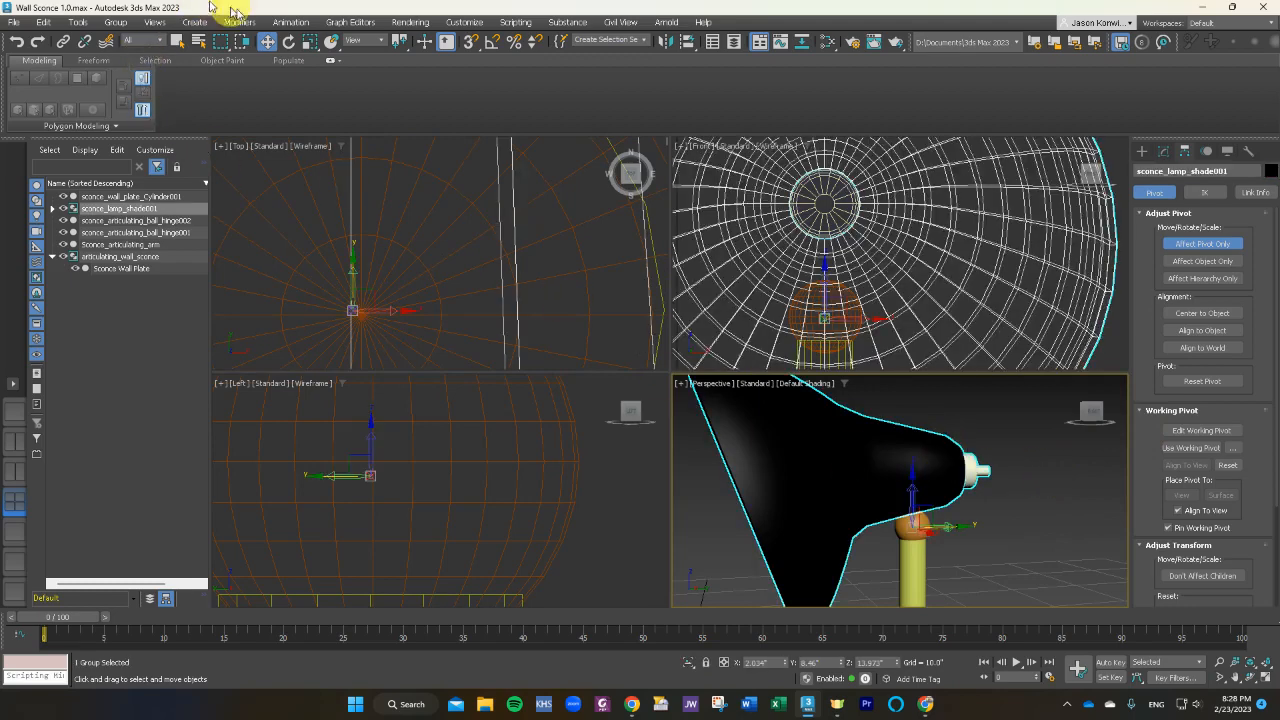
{"action": "left_click", "coordinate": [1202, 244]}
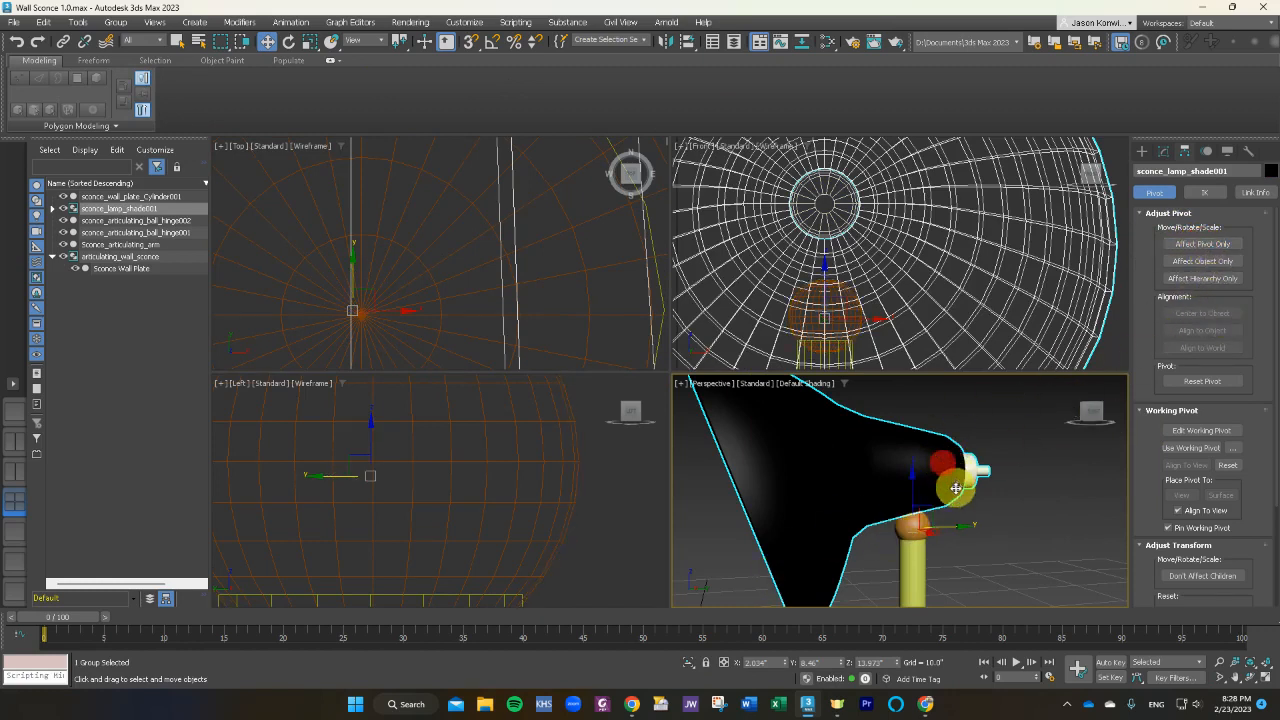
{"action": "left_click", "coordinate": [1212, 245]}
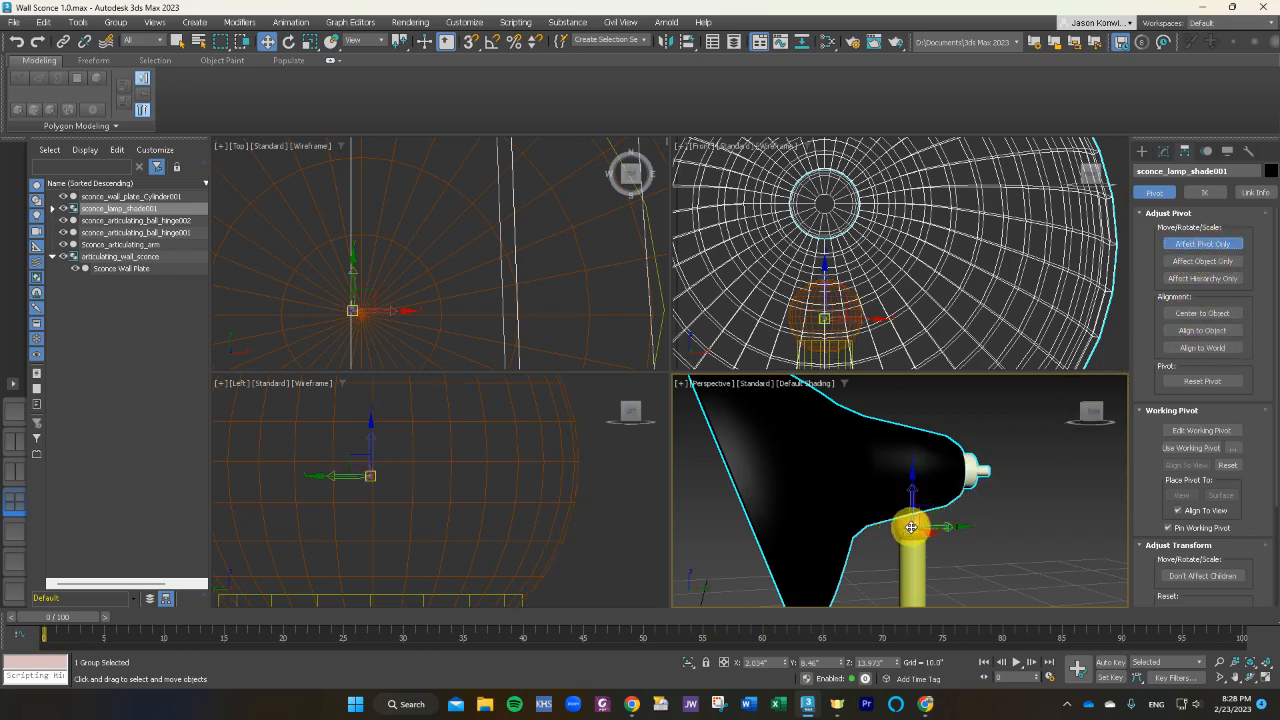
{"action": "left_click", "coordinate": [911, 527]}
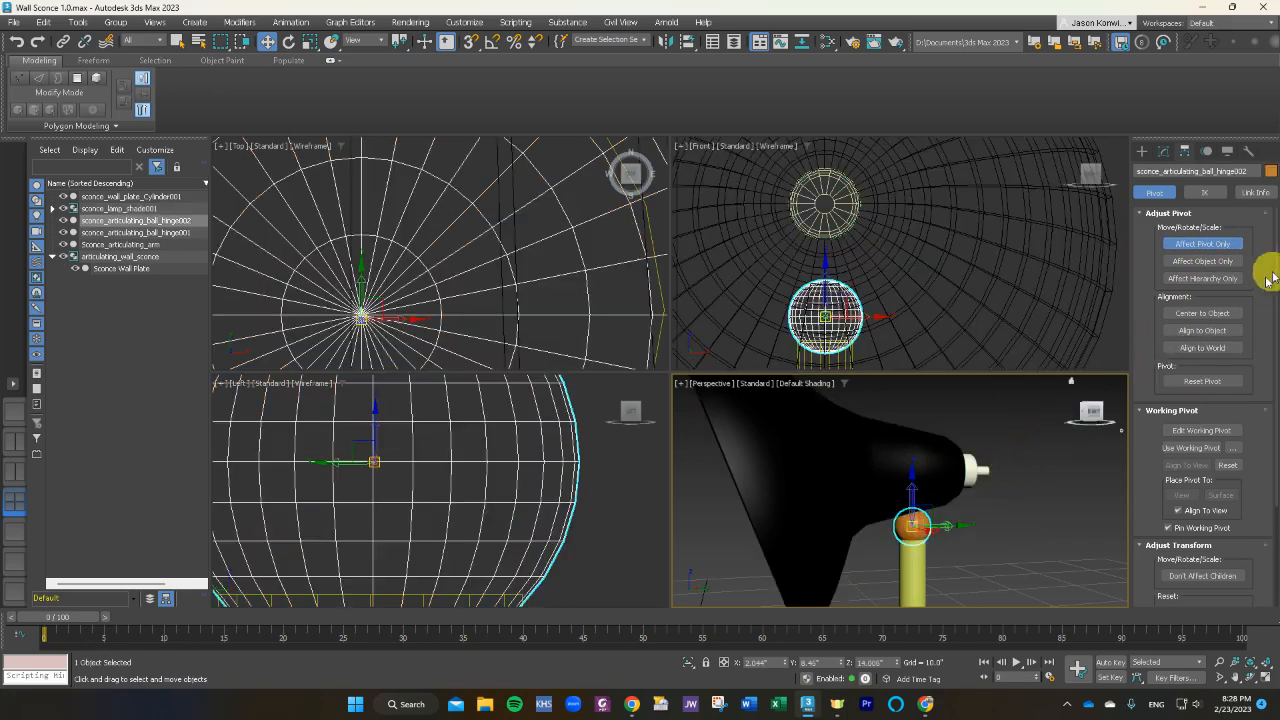
{"action": "left_click", "coordinate": [1200, 315]}
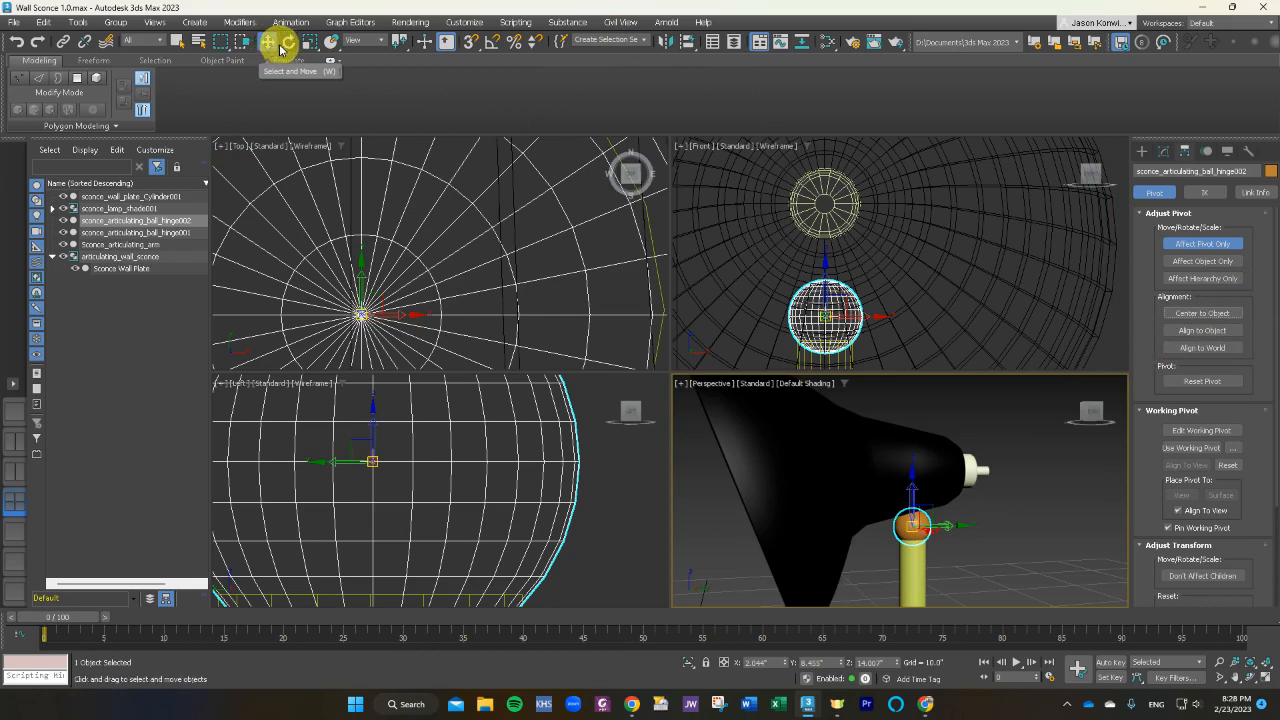
{"action": "left_click", "coordinate": [1193, 246]}
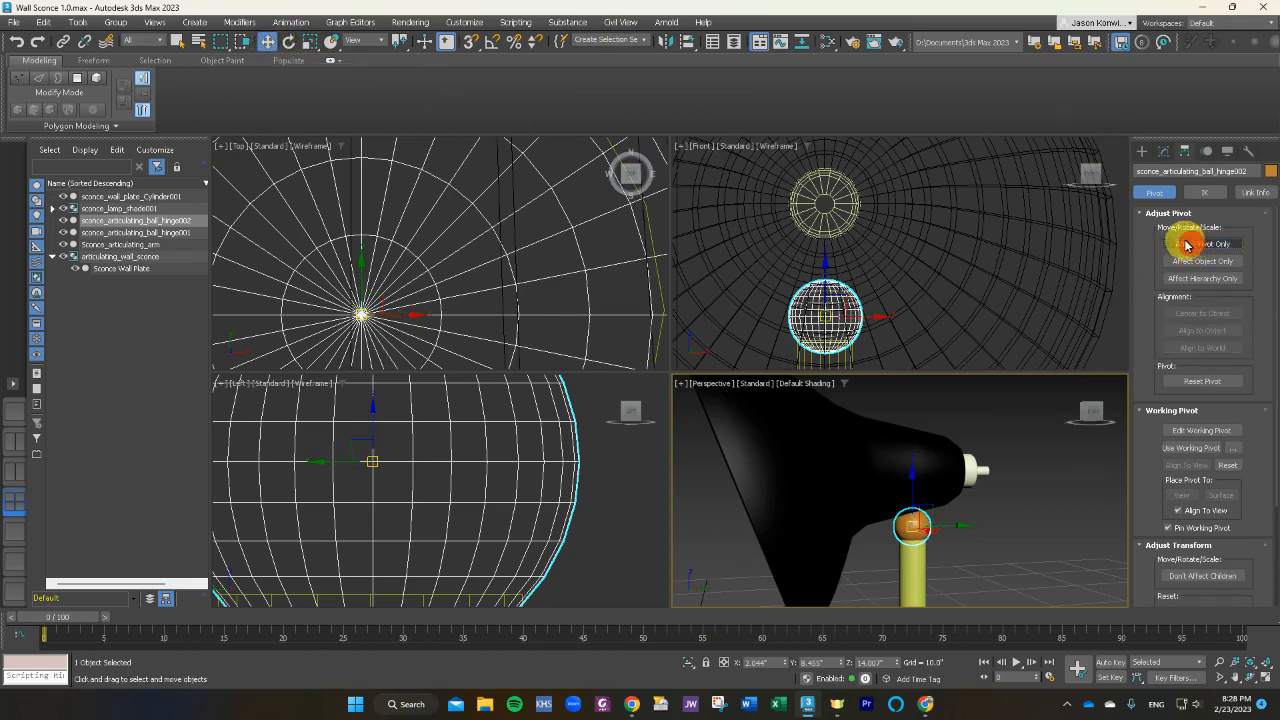
Rotate the lamp shade group about its new pivot on the ball hinge to tilt the shade, and deselect it.
{"action": "left_click", "coordinate": [866, 471]}
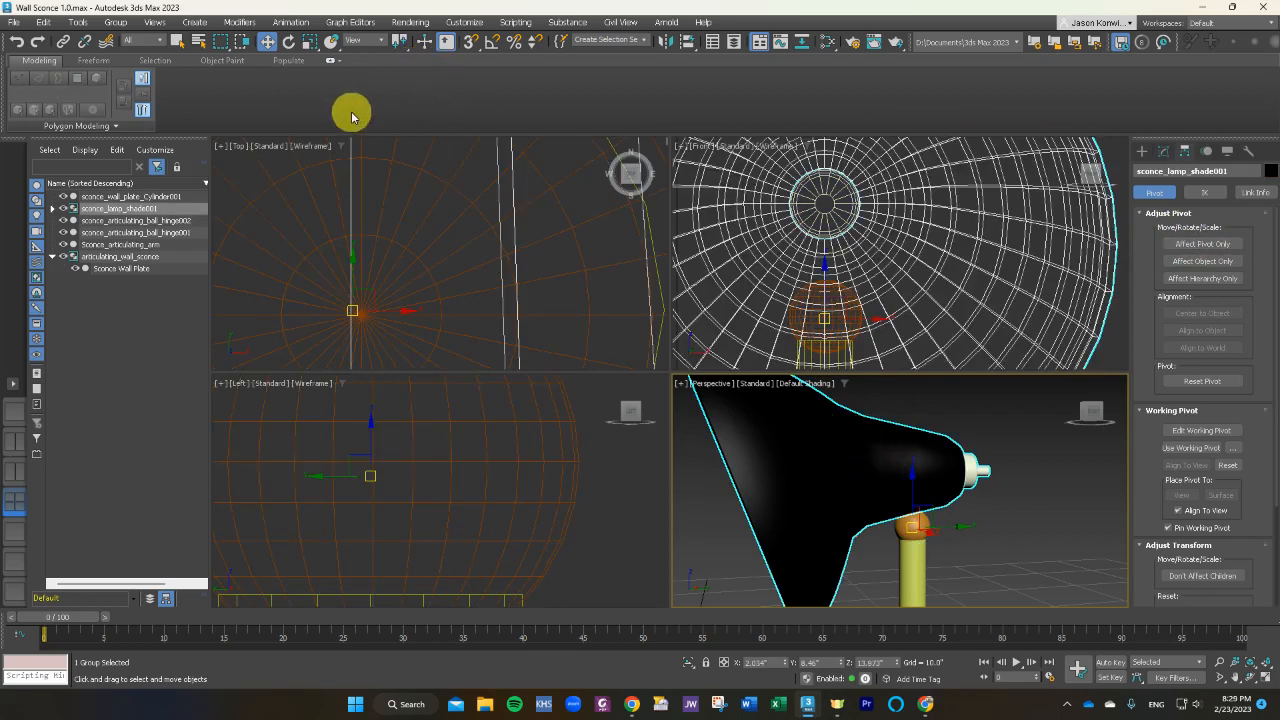
{"action": "left_click", "coordinate": [289, 42]}
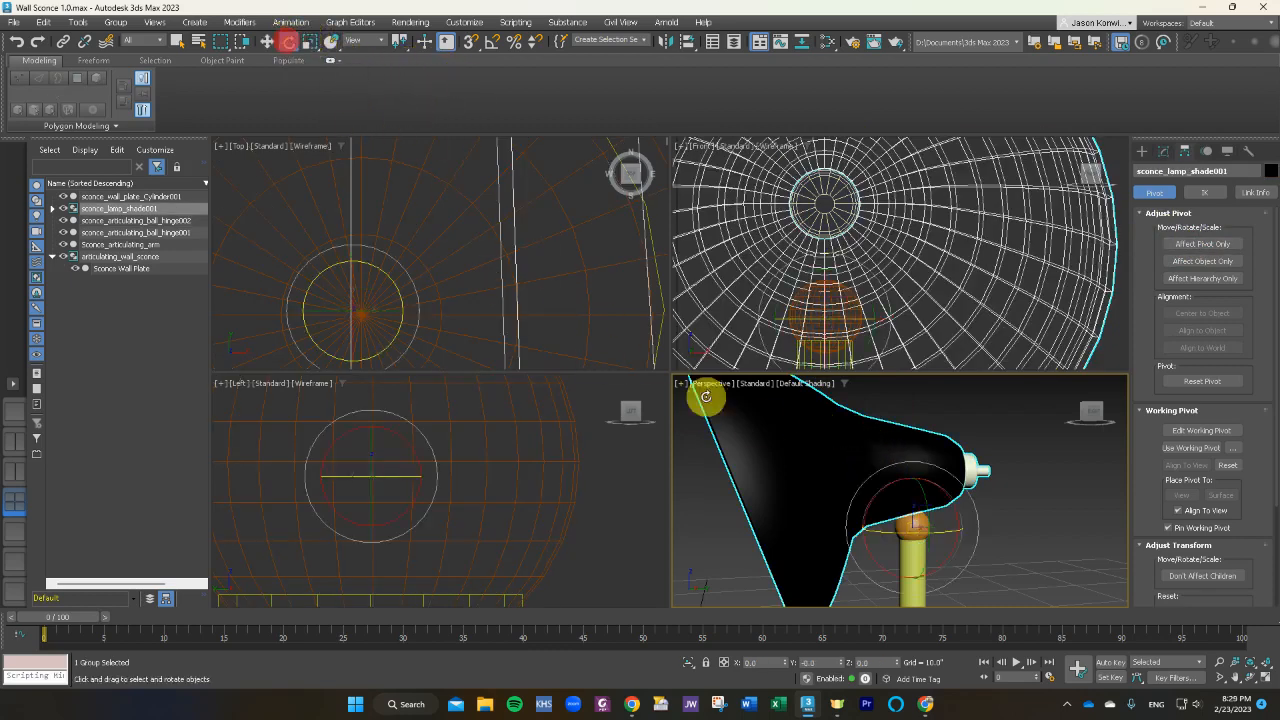
{"action": "left_click_drag", "start_coordinate": [896, 482], "coordinate": [906, 449]}
{"action": "left_click", "coordinate": [1012, 418]}
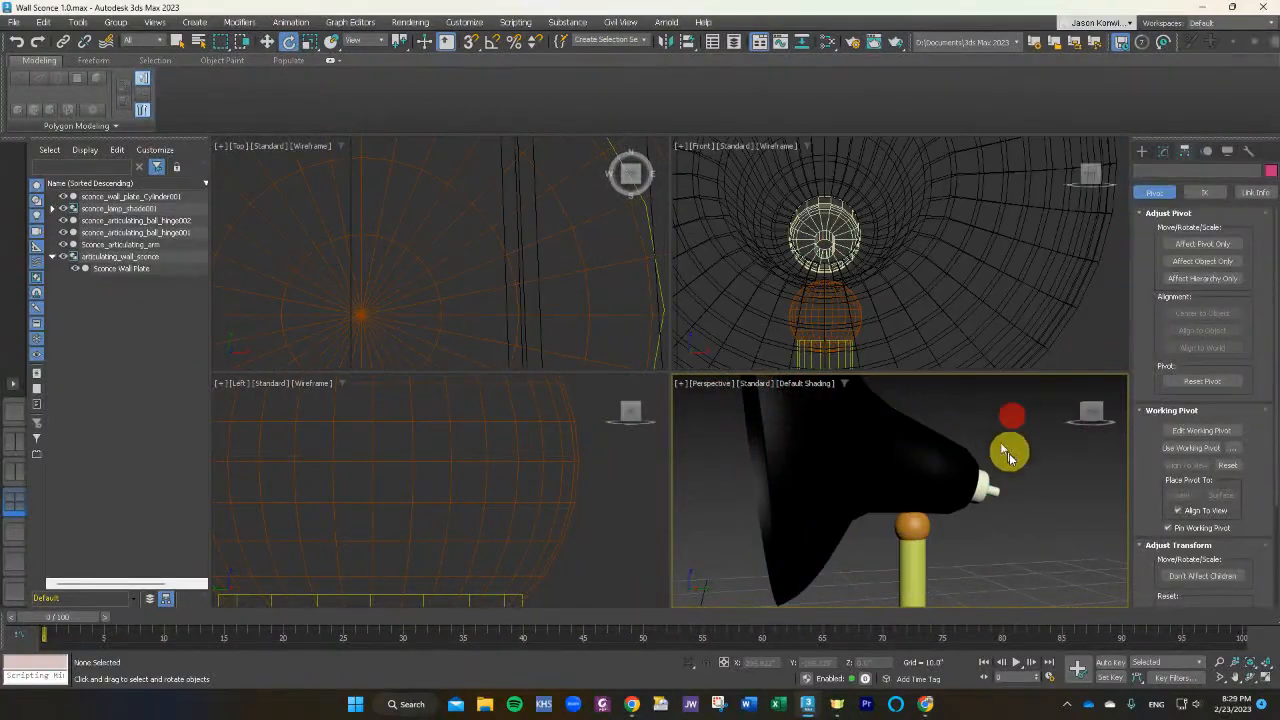
Link the lamp shade group to the top ball hinge as its parent and expand the hinge's branch in the scene list.
{"action": "middle_click_drag", "start_coordinate": [1010, 503], "coordinate": [843, 507], "text": "alt"}
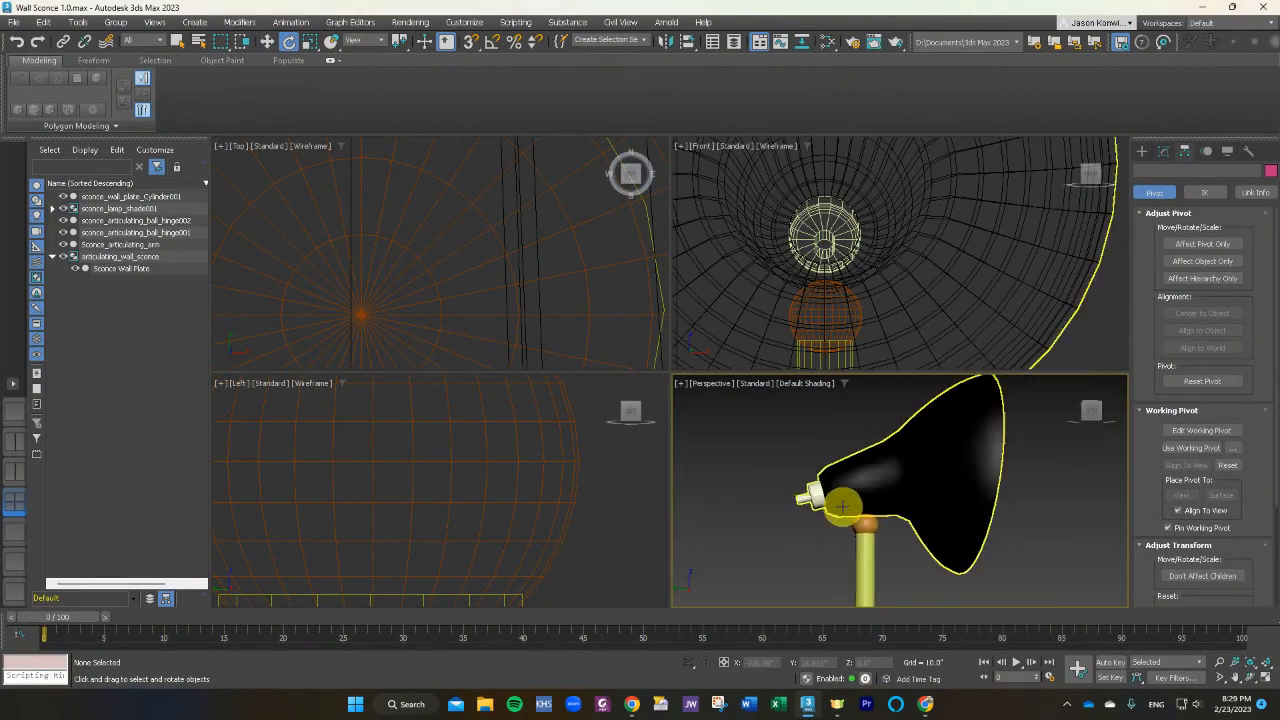
{"action": "left_click", "coordinate": [66, 43]}
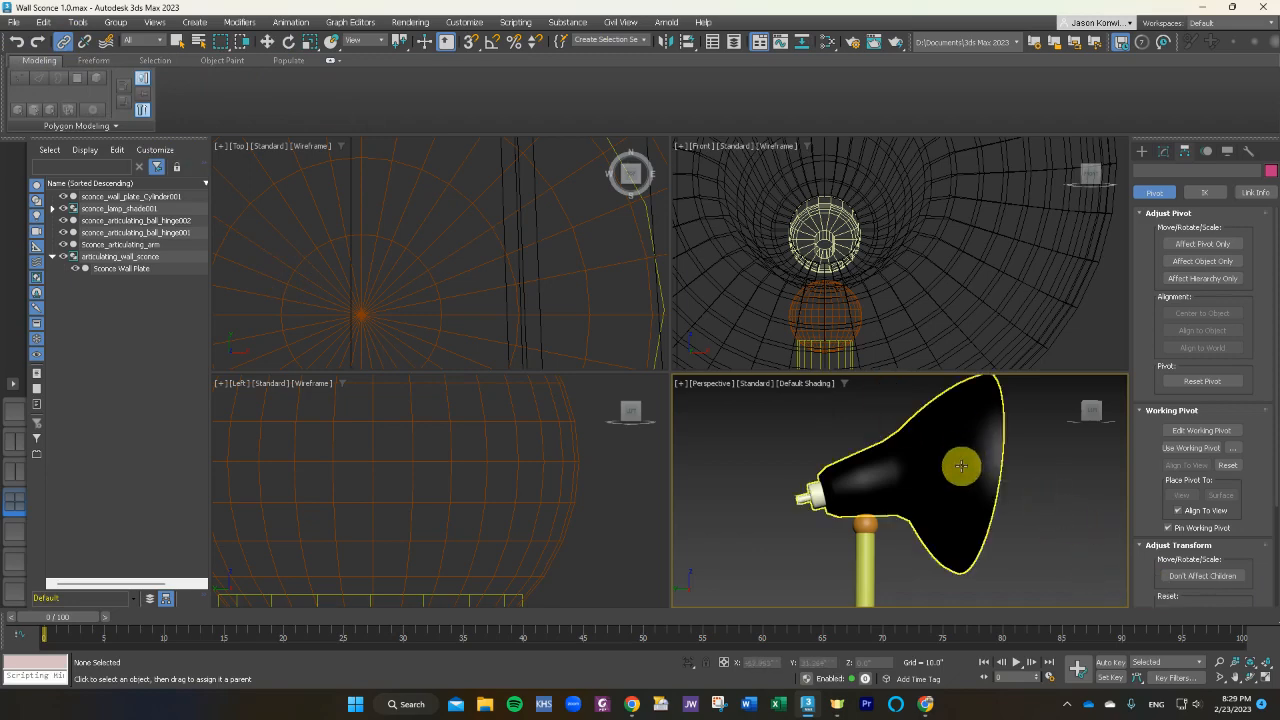
{"action": "left_click_drag", "start_coordinate": [900, 467], "coordinate": [912, 467]}
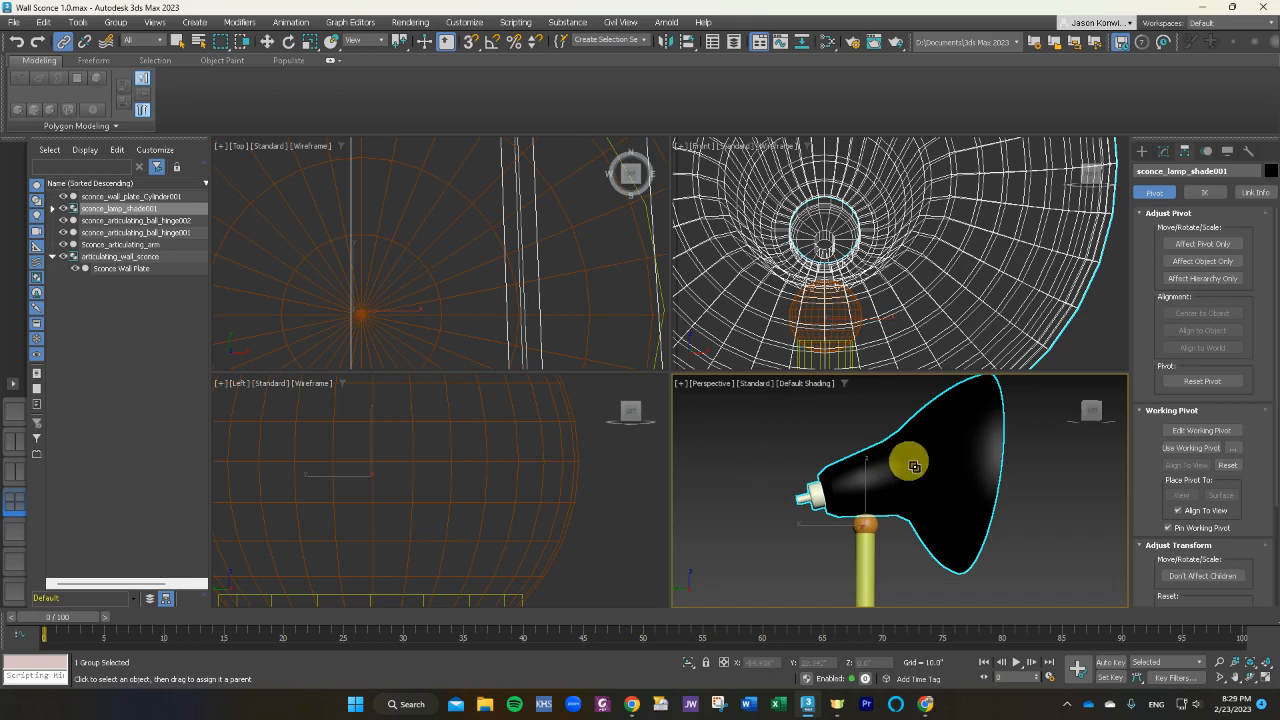
{"action": "left_click_drag", "start_coordinate": [909, 461], "coordinate": [866, 521]}
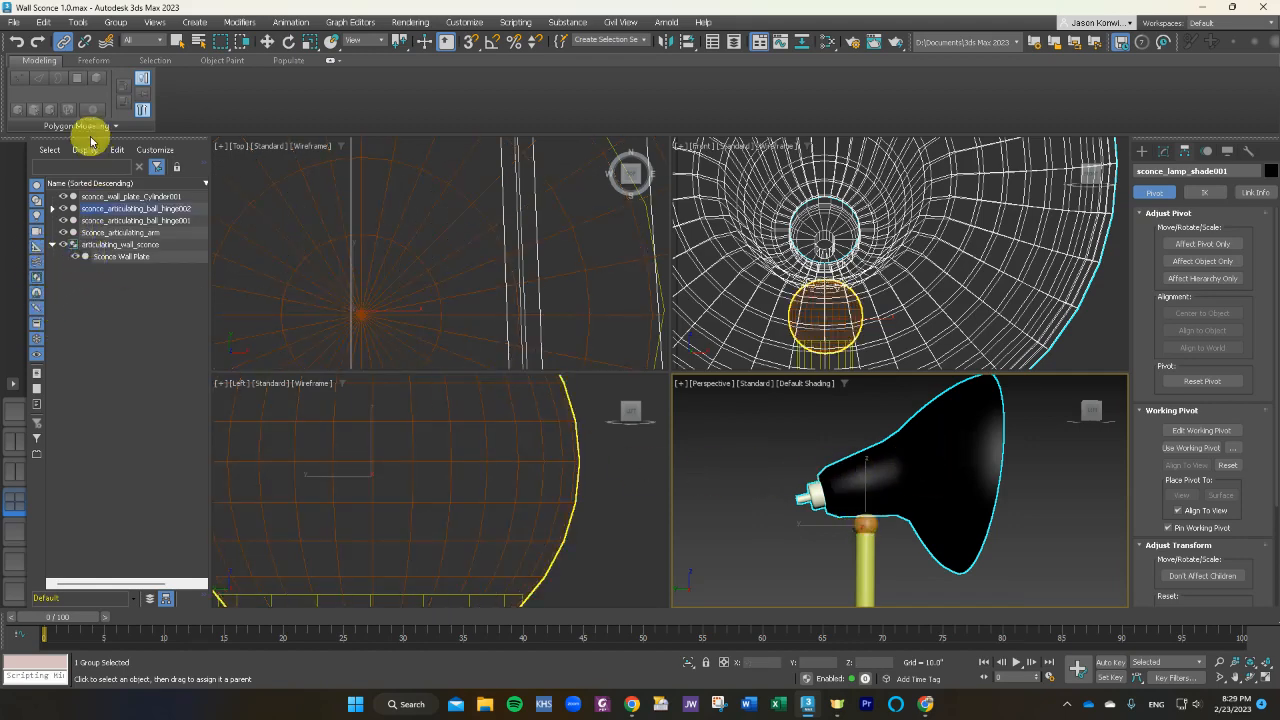
{"action": "left_click", "coordinate": [52, 210]}
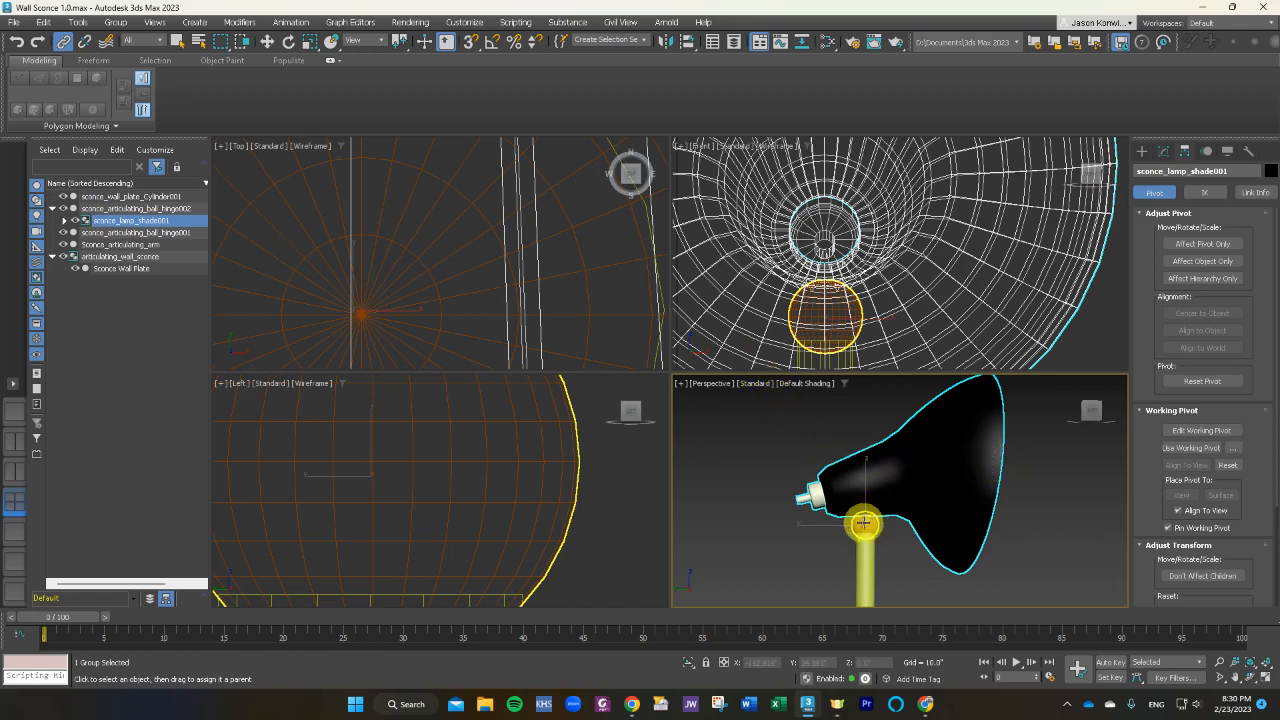
Link the top ball hinge to the articulating arm as its parent.
{"action": "scroll", "coordinate": [777, 556], "scroll_direction": "down", "scroll_amount": 4}
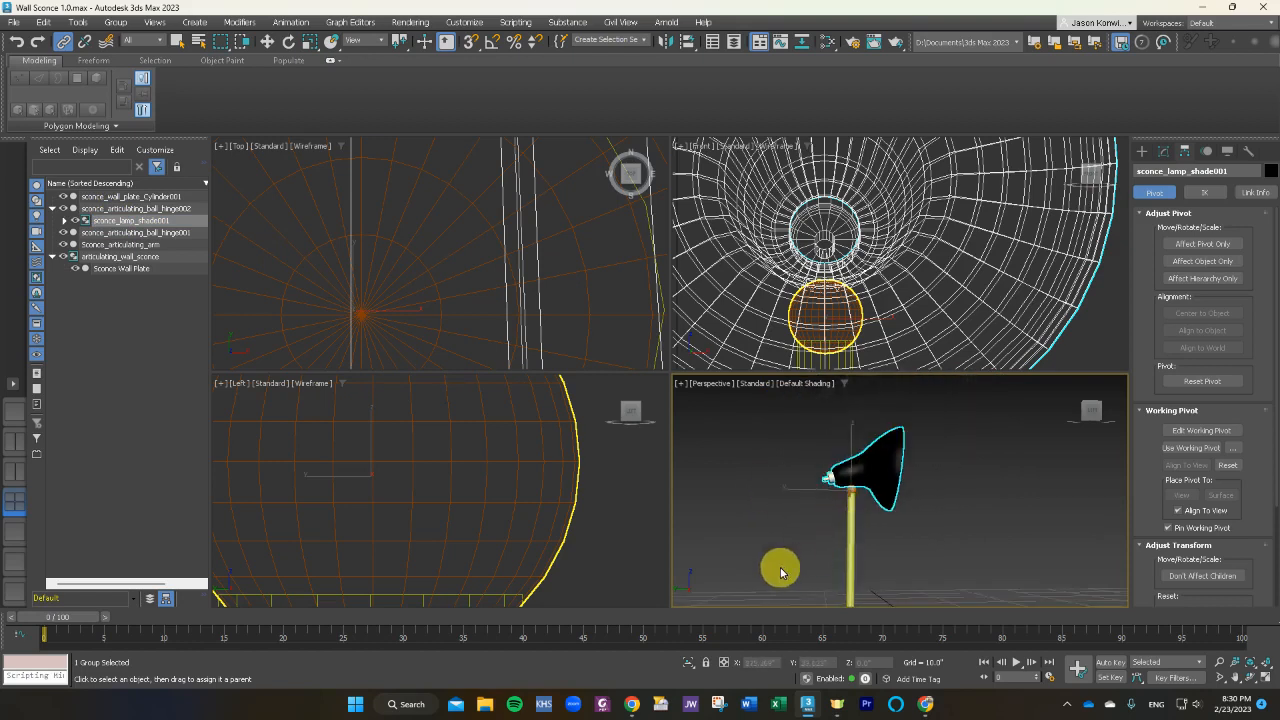
{"action": "scroll", "coordinate": [770, 545], "scroll_direction": "down", "scroll_amount": 2}
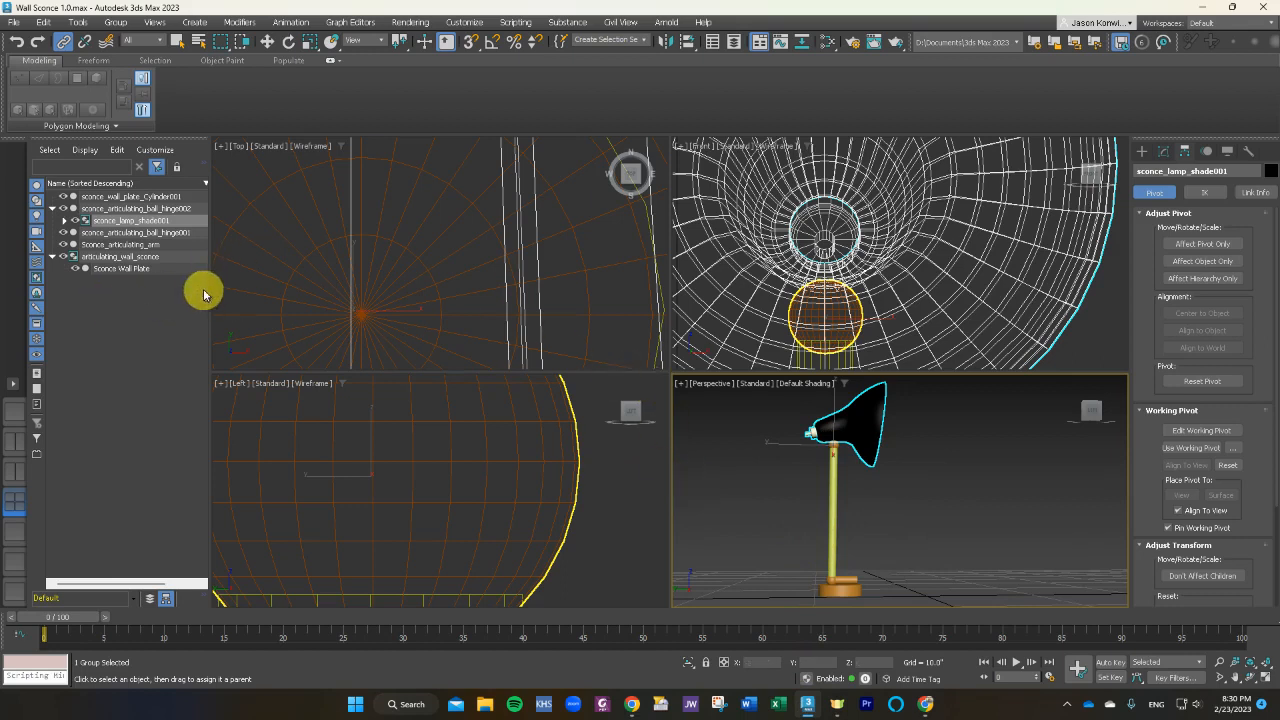
{"action": "scroll", "coordinate": [845, 476], "scroll_direction": "up", "scroll_amount": 2}
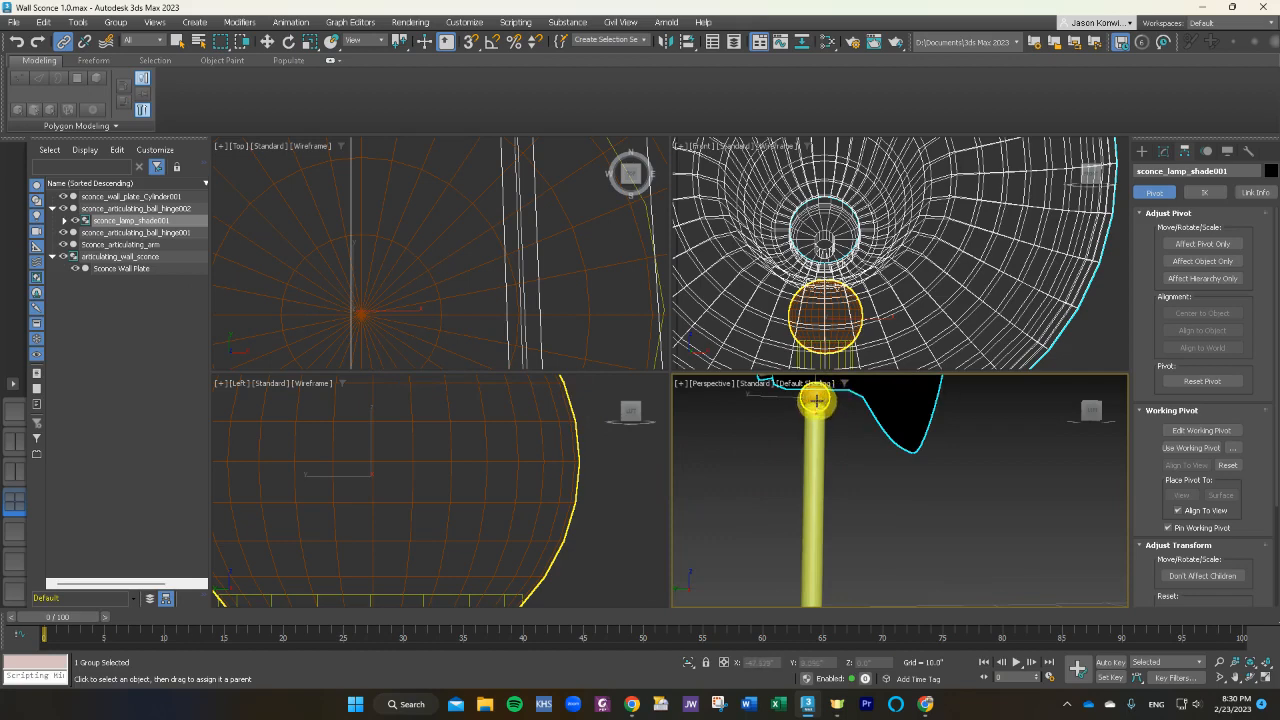
{"action": "left_click", "coordinate": [818, 399]}
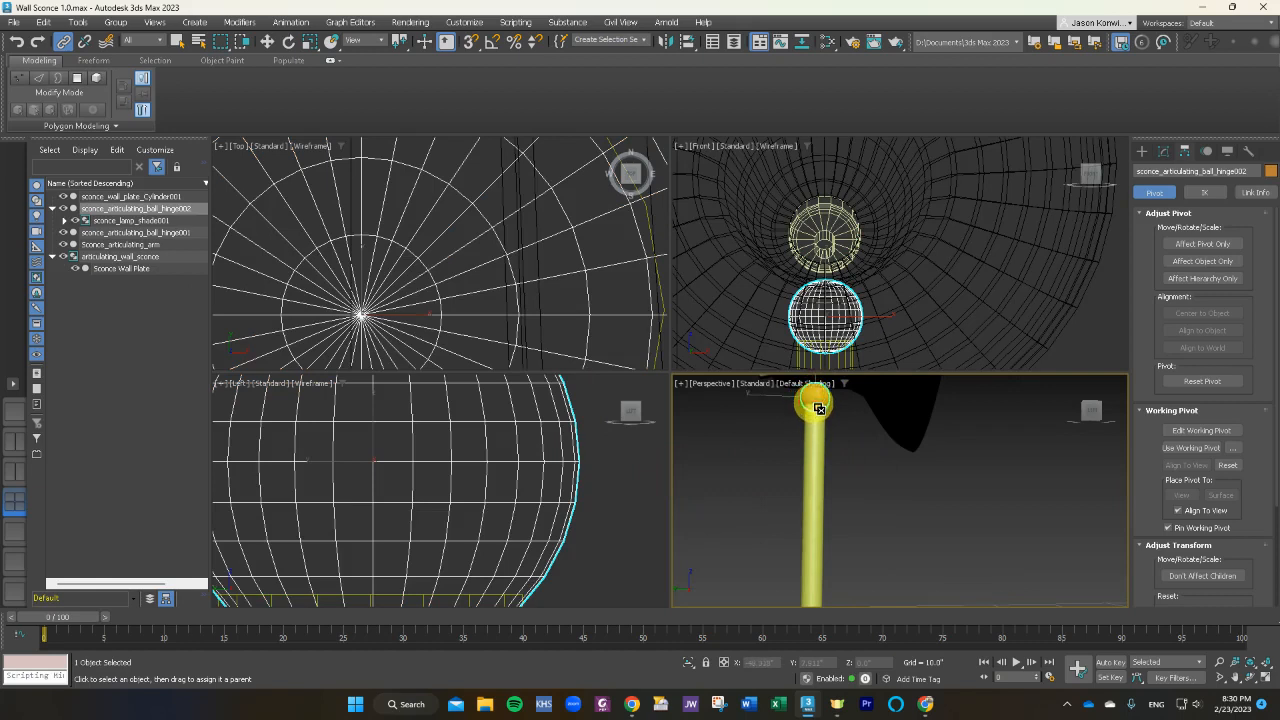
{"action": "left_click_drag", "start_coordinate": [815, 427], "coordinate": [827, 511]}
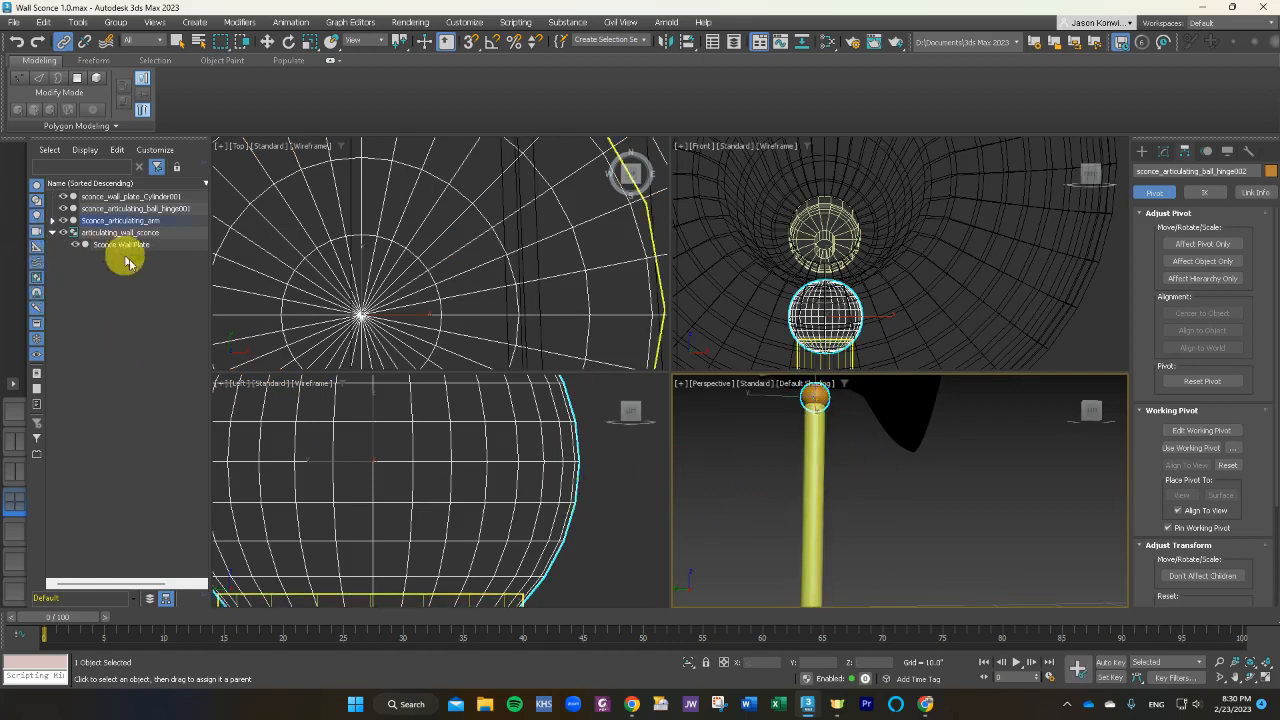
Link the articulating arm to the lower ball hinge at its base as its parent.
{"action": "scroll", "coordinate": [839, 548], "scroll_direction": "down", "scroll_amount": 3}
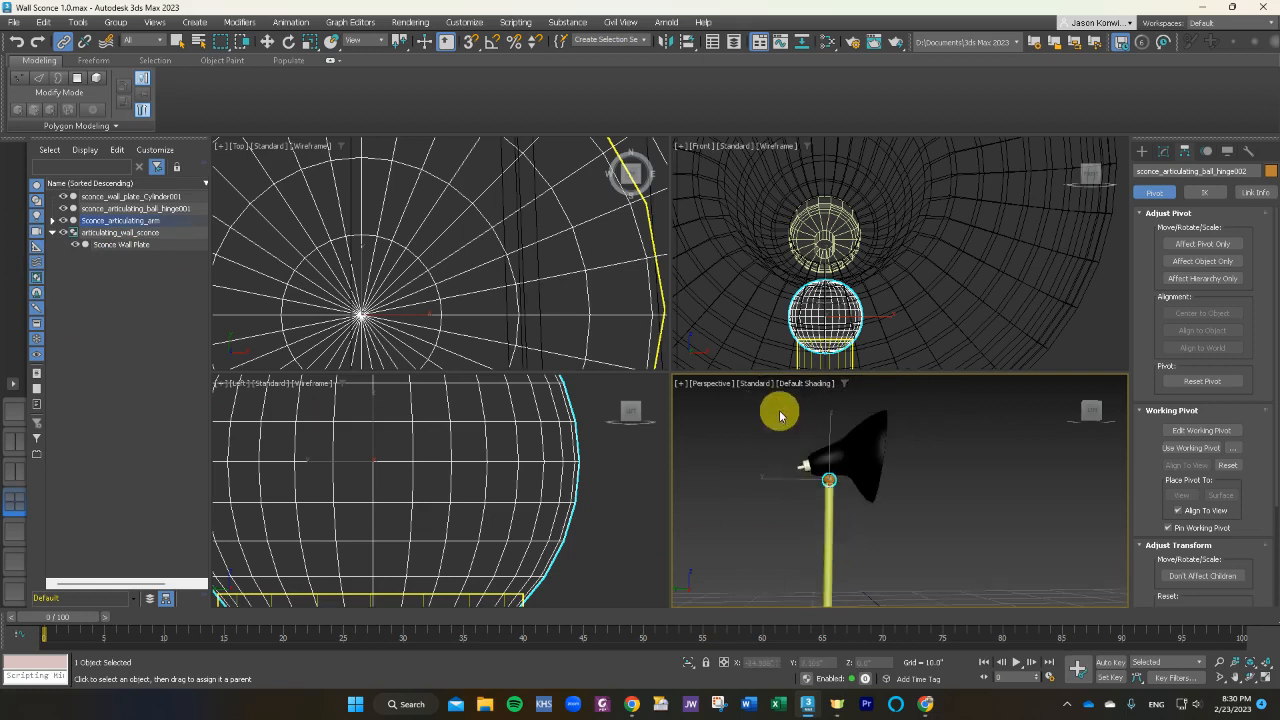
{"action": "scroll", "coordinate": [828, 526], "scroll_direction": "down", "scroll_amount": 3}
{"action": "scroll", "coordinate": [765, 520], "scroll_direction": "up", "scroll_amount": 5}
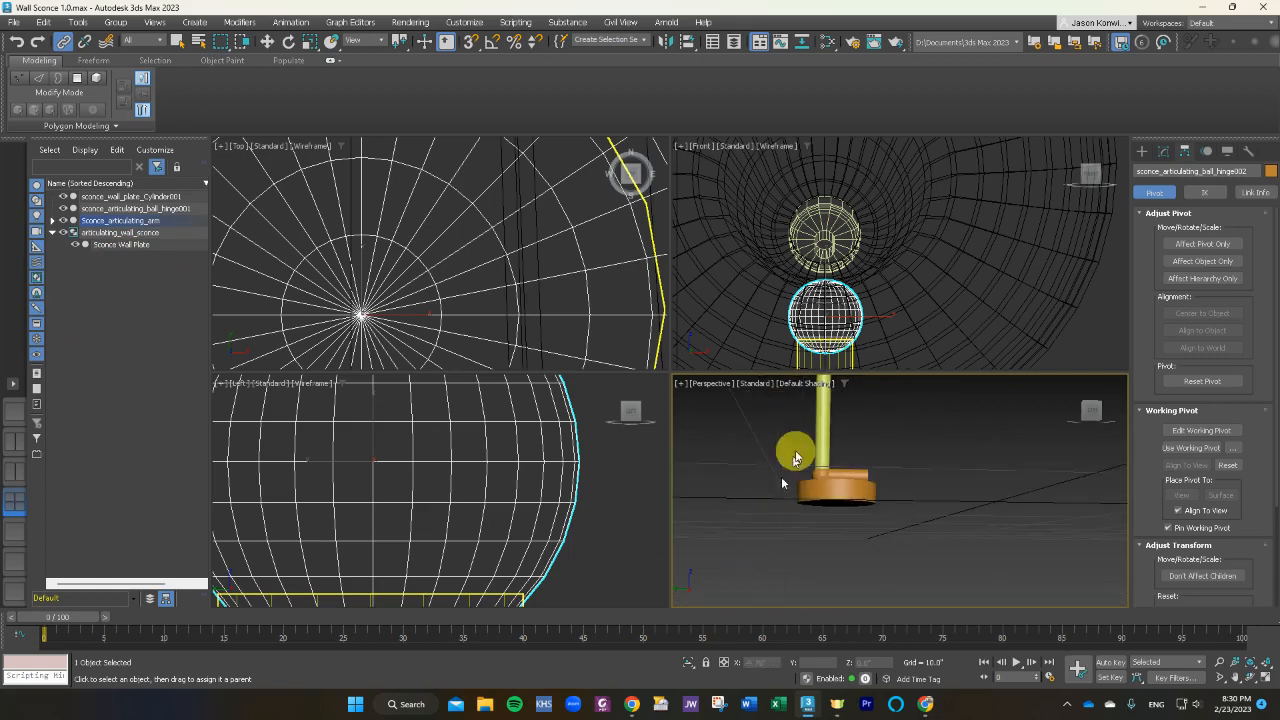
{"action": "left_click", "coordinate": [821, 416]}
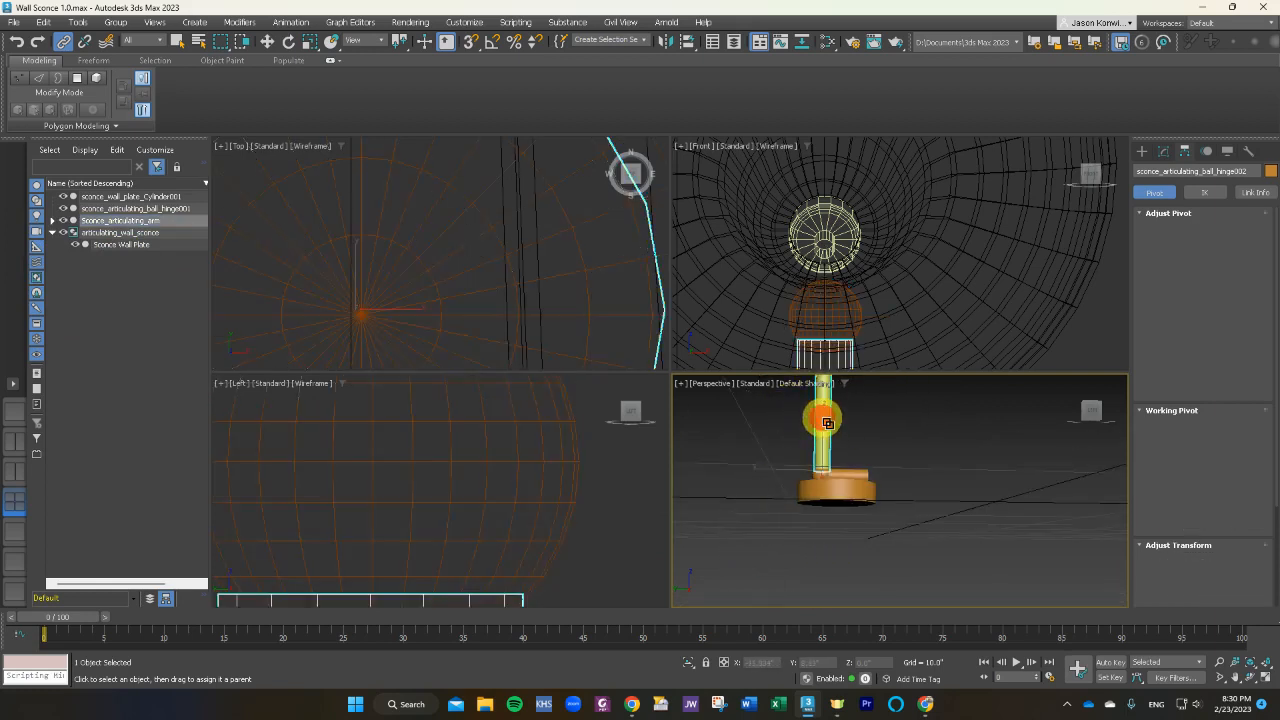
{"action": "scroll", "coordinate": [825, 450], "scroll_direction": "up", "scroll_amount": 4}
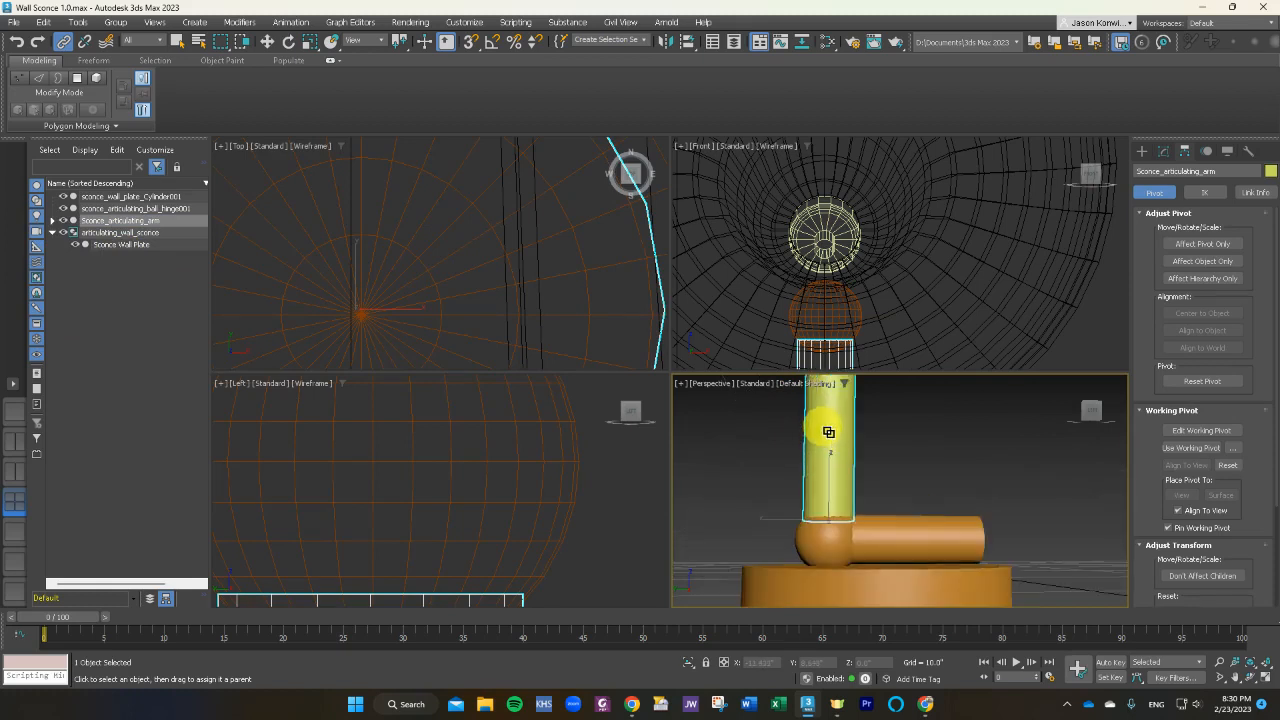
{"action": "left_click_drag", "start_coordinate": [829, 429], "coordinate": [817, 543]}
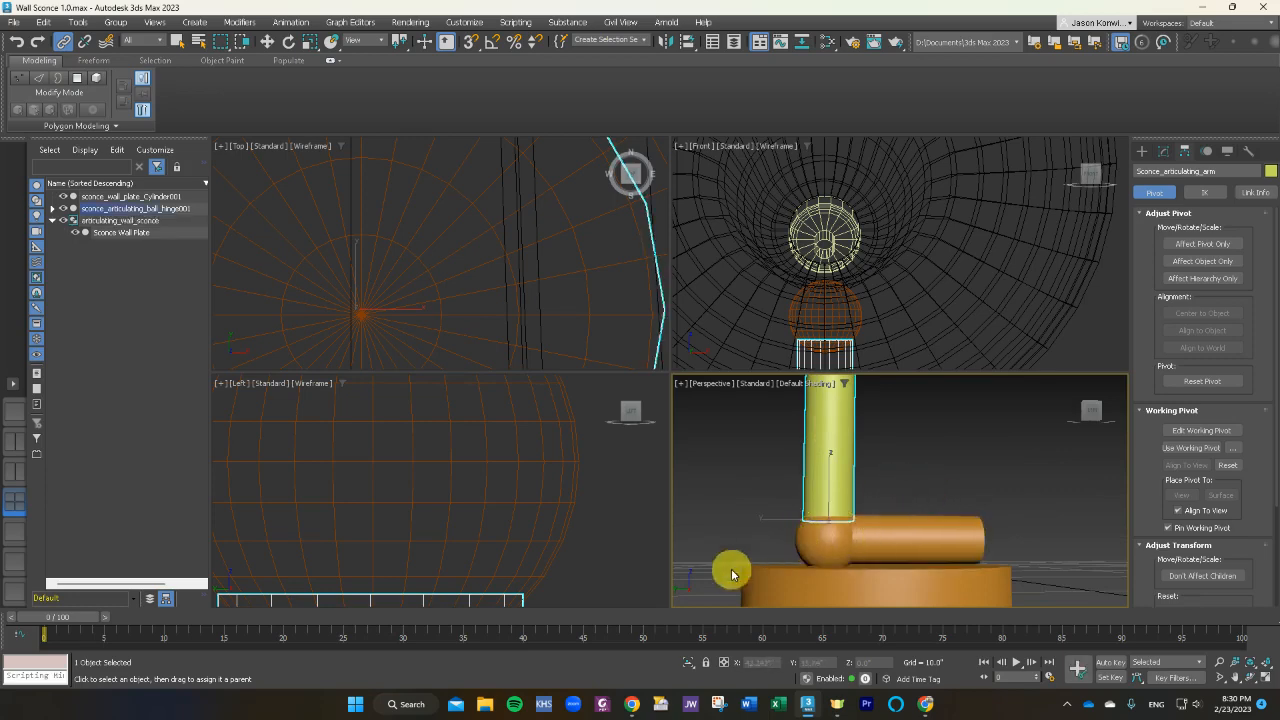
Link the lower ball hinge to the horizontal wall plate cylinder, and the cylinder to the articulating_wall_sconce group.
{"action": "left_click", "coordinate": [822, 534]}
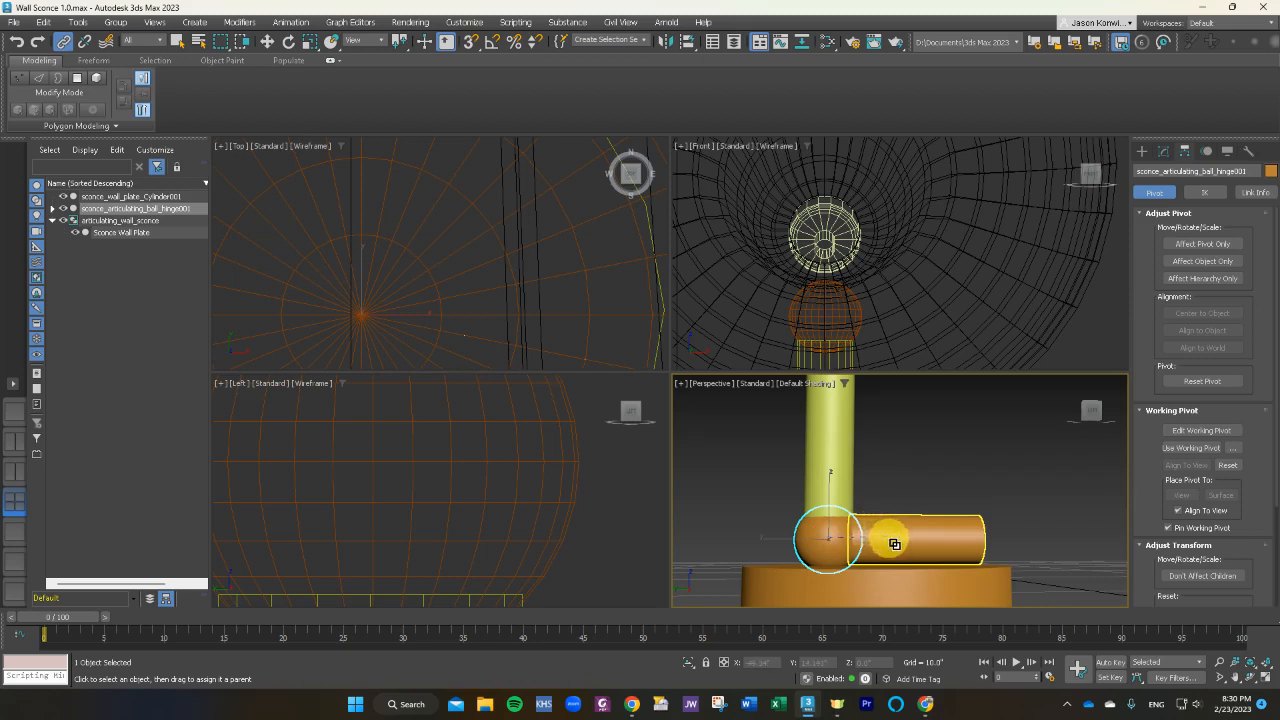
{"action": "left_click_drag", "start_coordinate": [894, 543], "coordinate": [894, 541]}
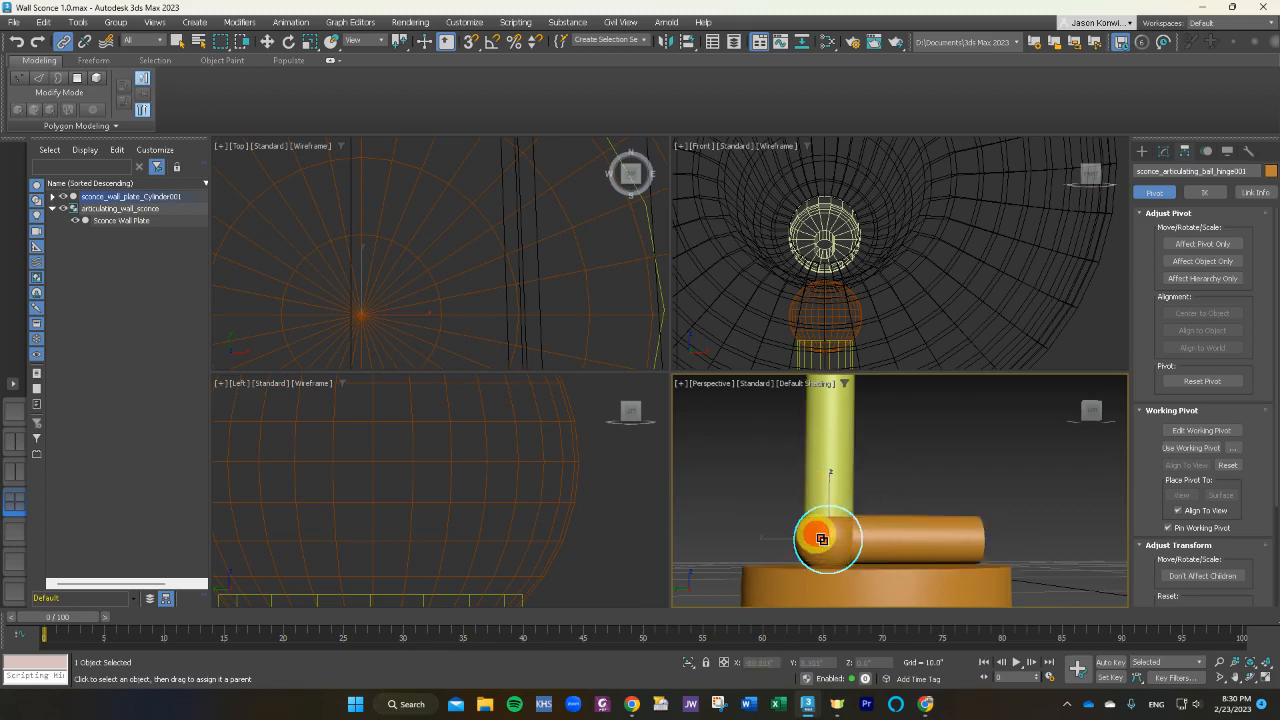
{"action": "left_click_drag", "start_coordinate": [817, 534], "coordinate": [874, 579]}
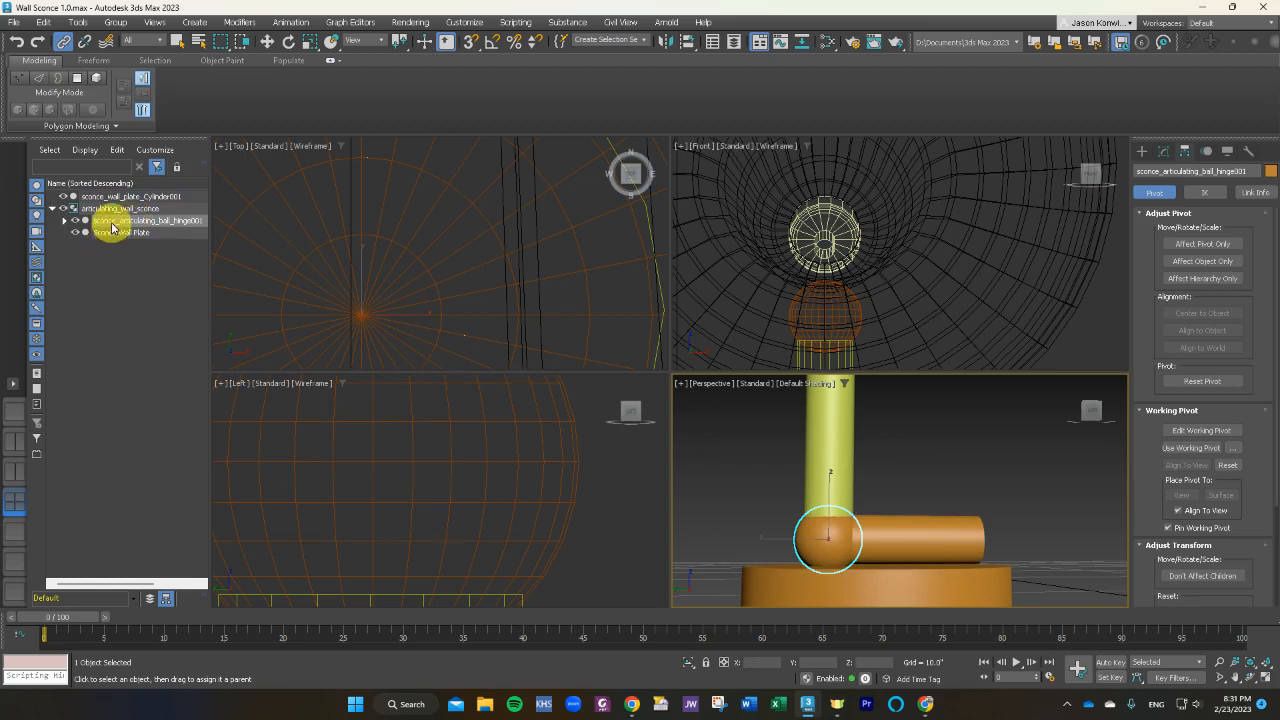
{"action": "left_click_drag", "start_coordinate": [840, 558], "coordinate": [880, 592]}
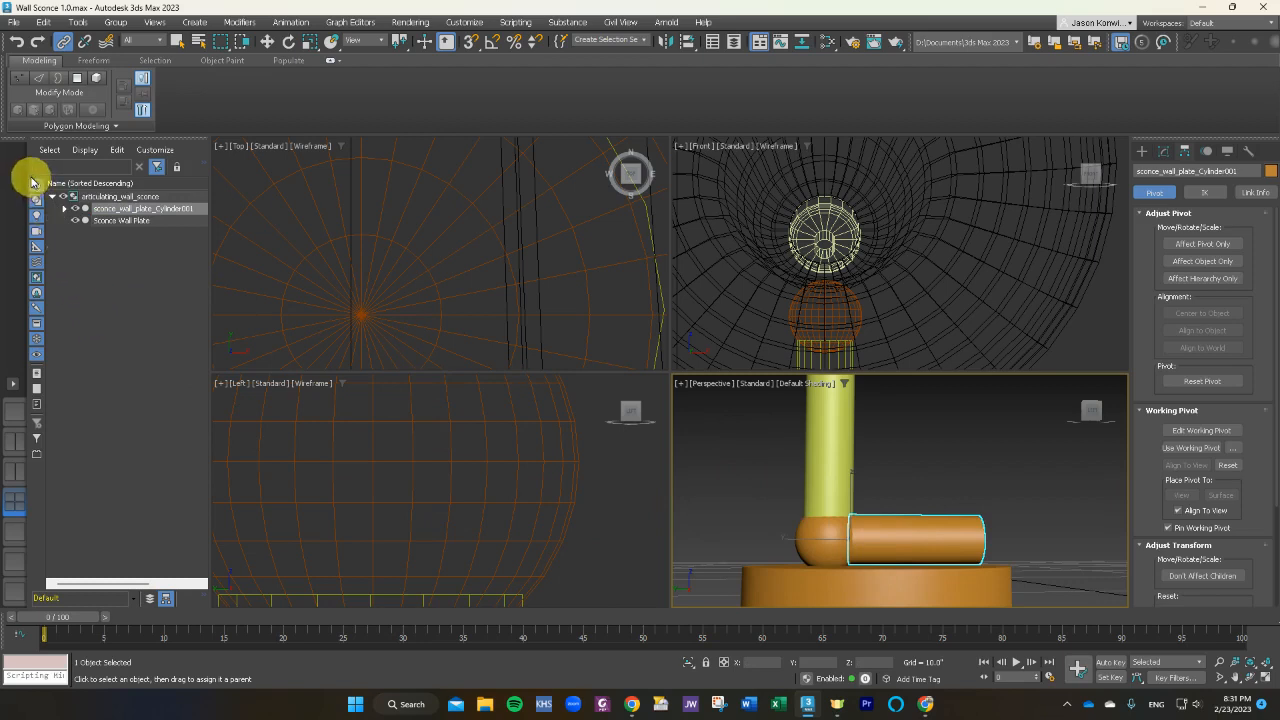
Deselect everything and examine the nested hierarchy under articulating_wall_sconce in the scene list.
{"action": "left_click", "coordinate": [57, 200]}
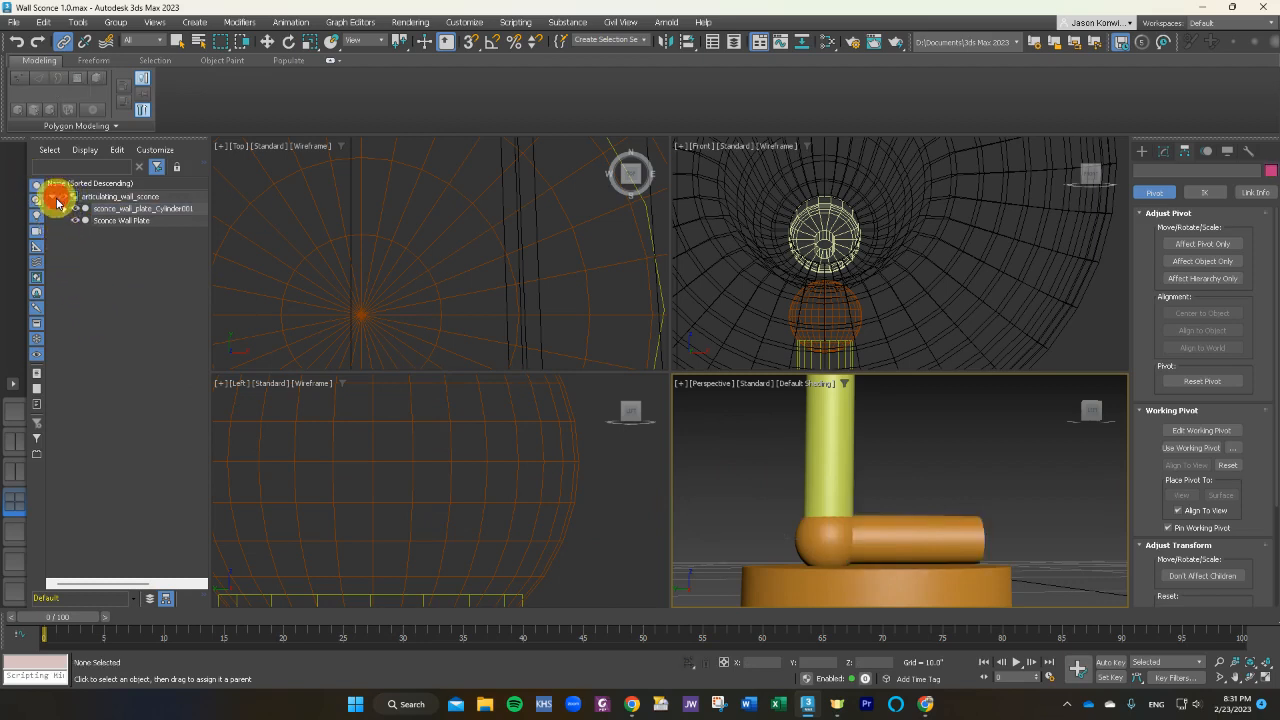
{"action": "left_click", "coordinate": [53, 197]}
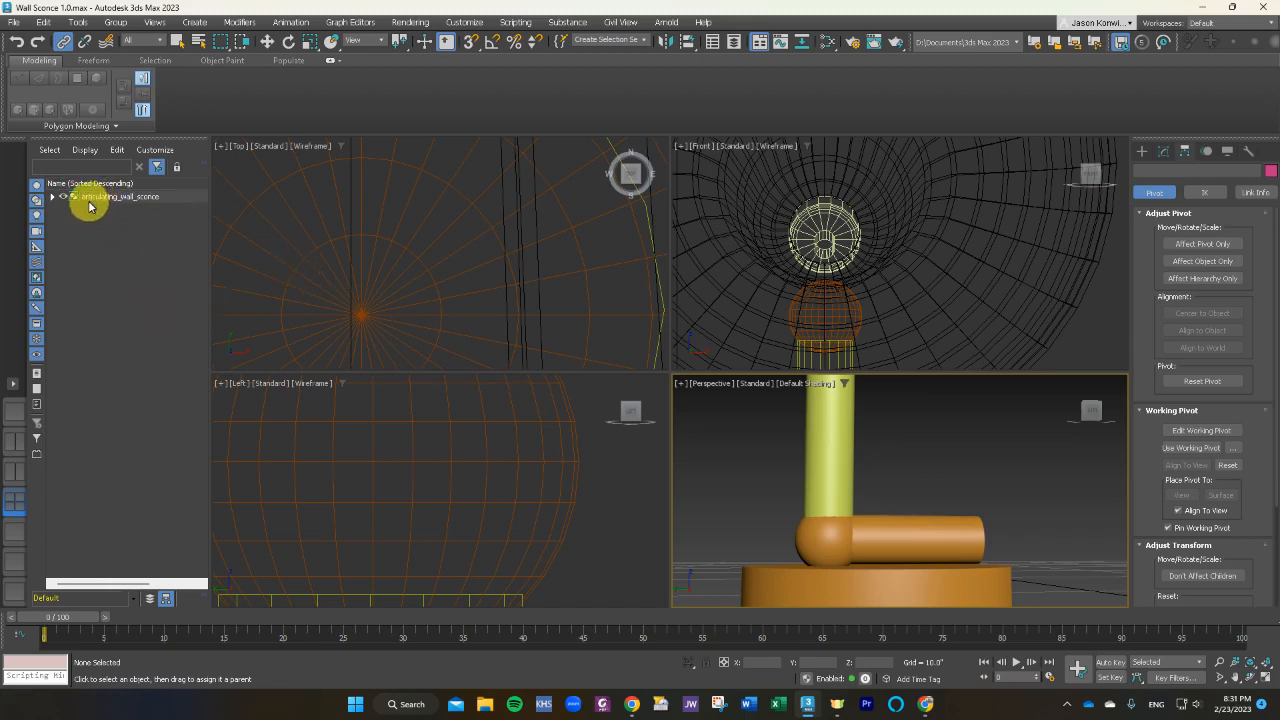
{"action": "left_click", "coordinate": [53, 198]}
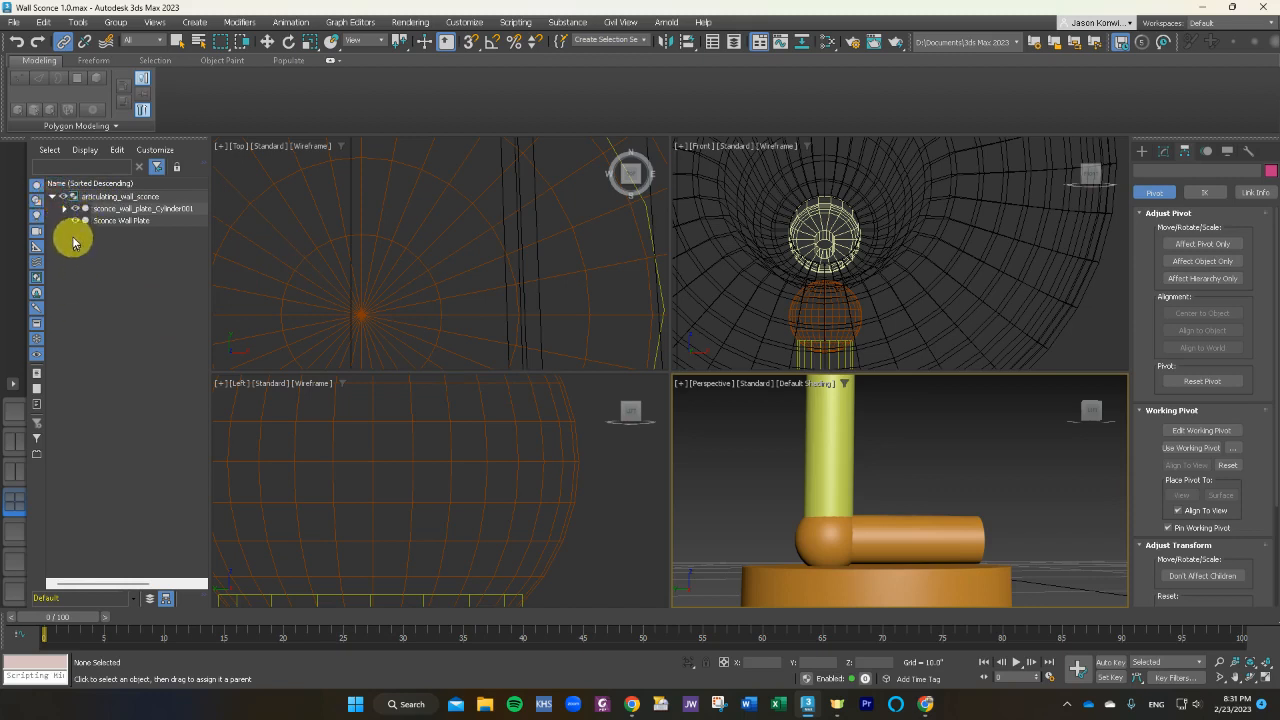
{"action": "left_click", "coordinate": [66, 213]}
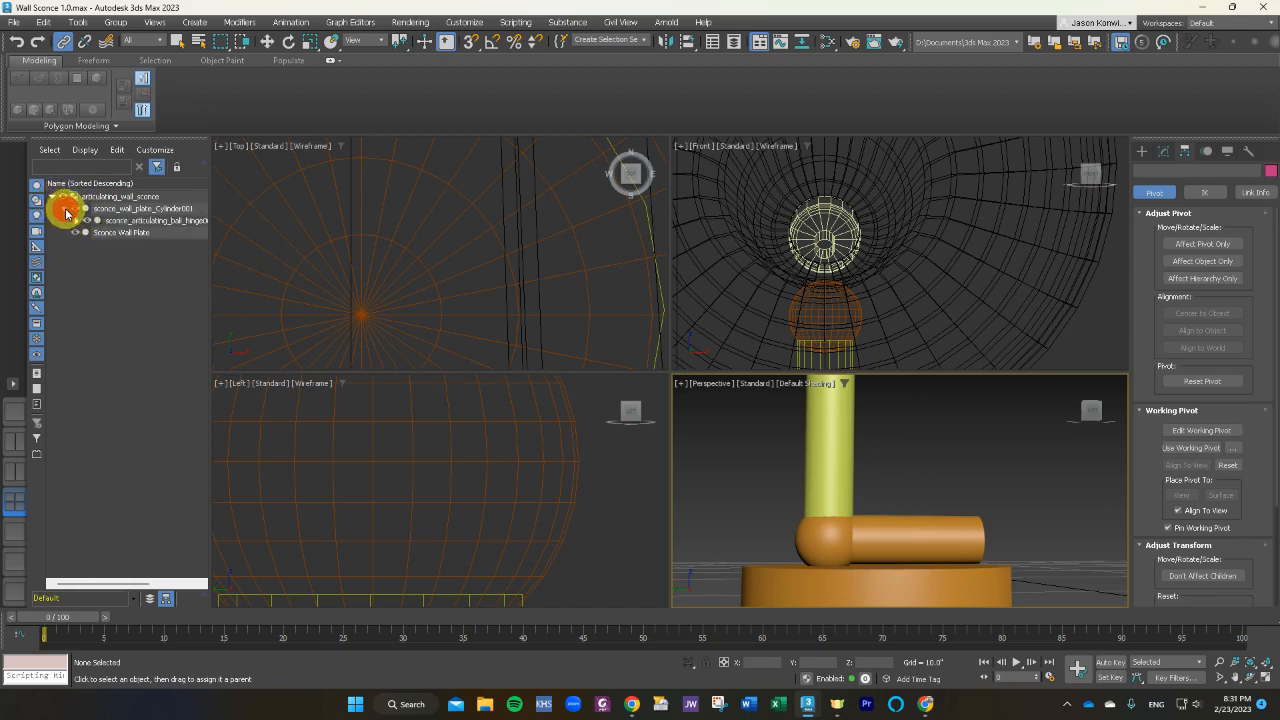
{"action": "left_click", "coordinate": [53, 198]}
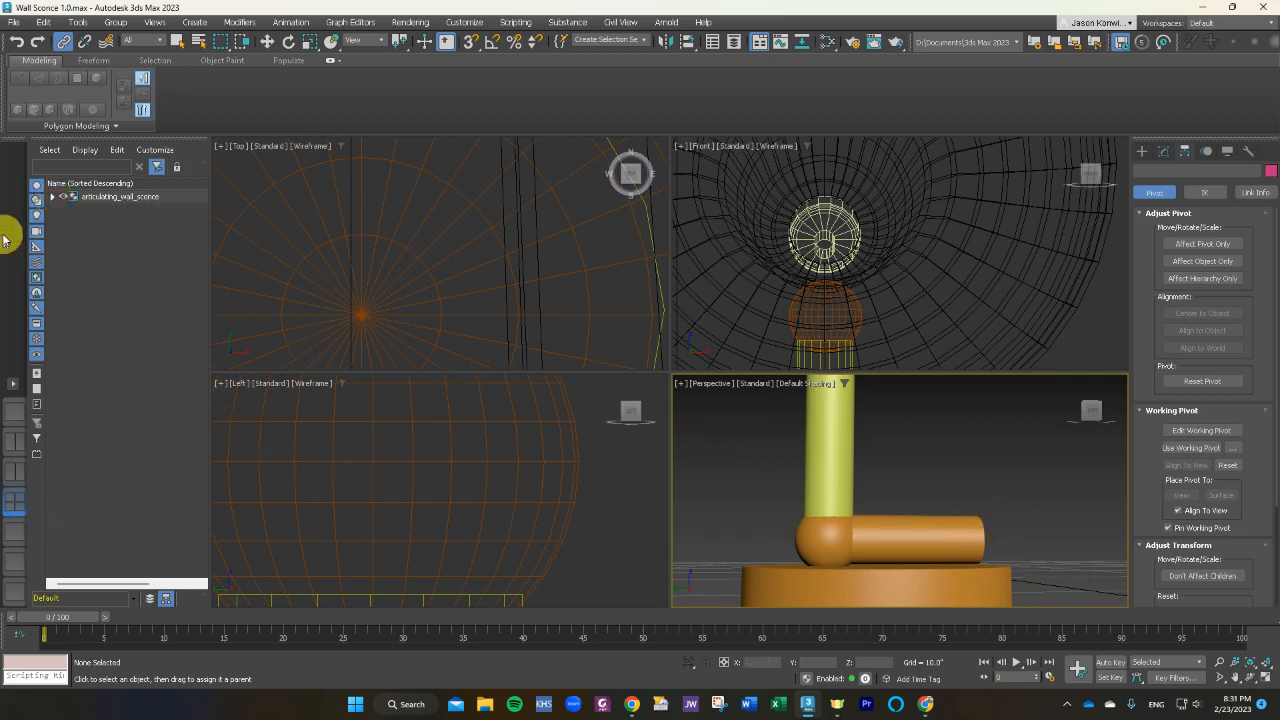
Show only the Perspective view, select the articulating arm and start pivot-only editing with the Move tool.
{"action": "left_click", "coordinate": [17, 410]}
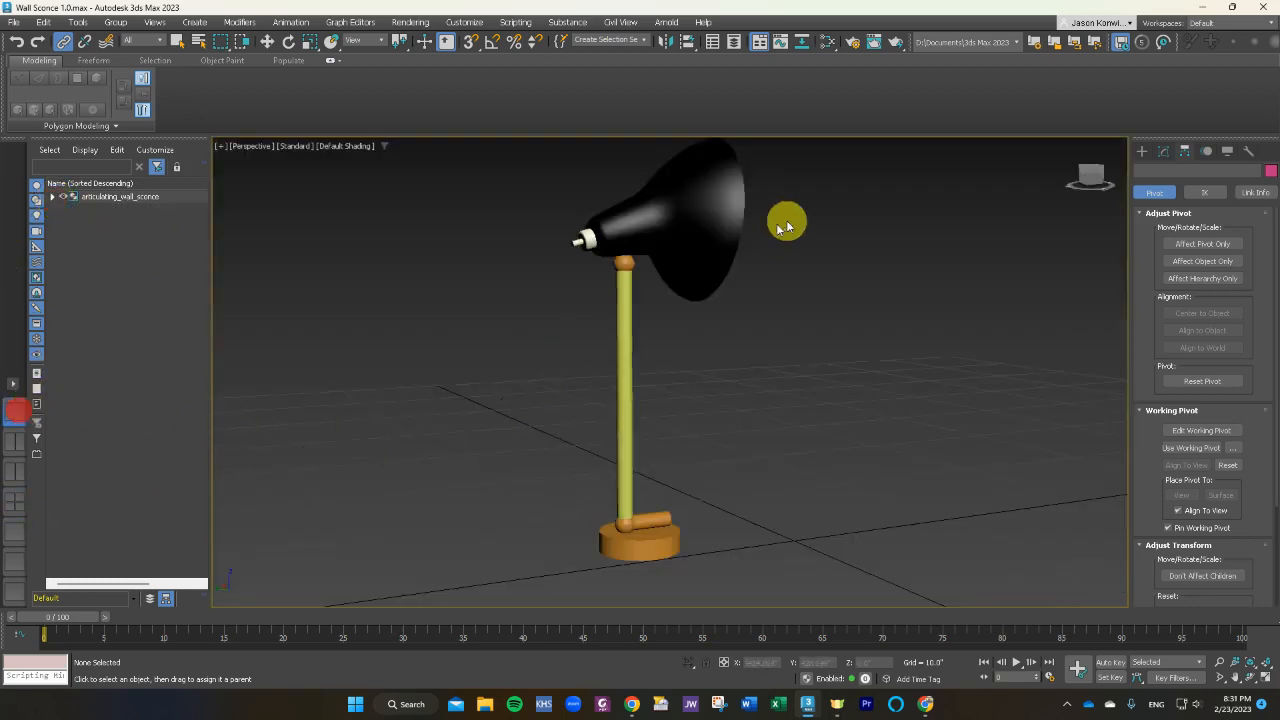
{"action": "left_click", "coordinate": [628, 284]}
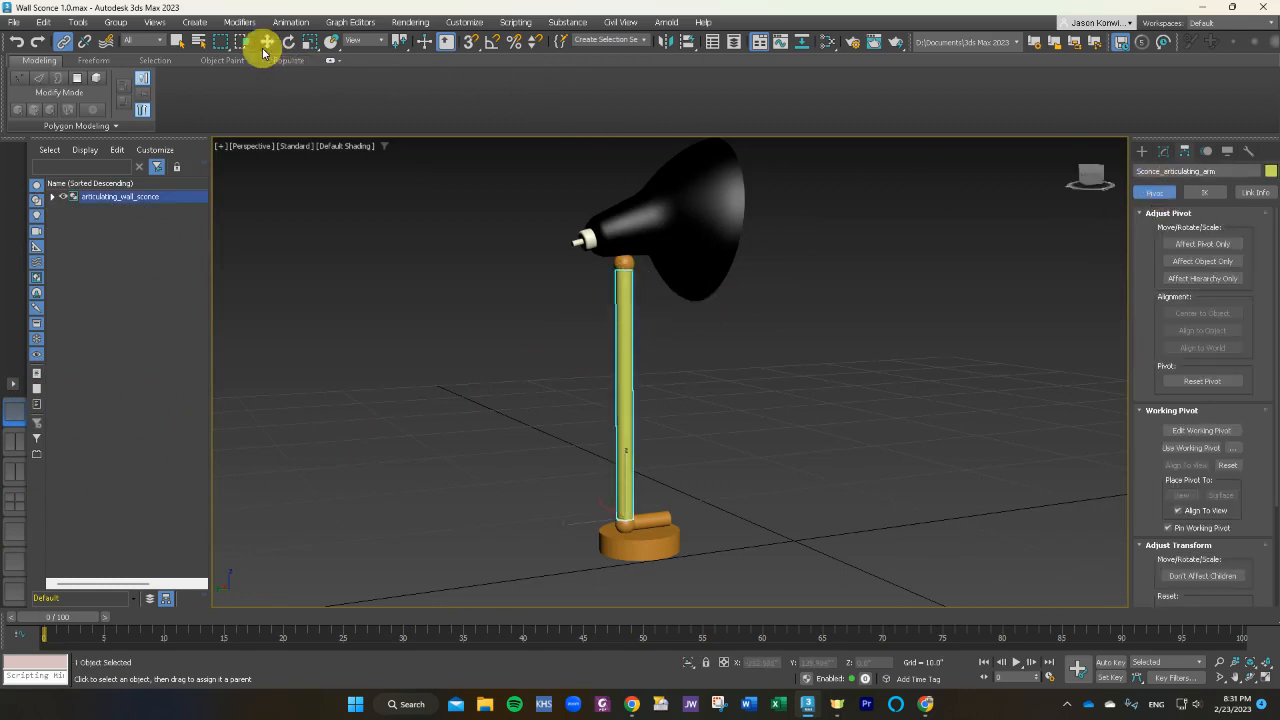
{"action": "left_click", "coordinate": [64, 42]}
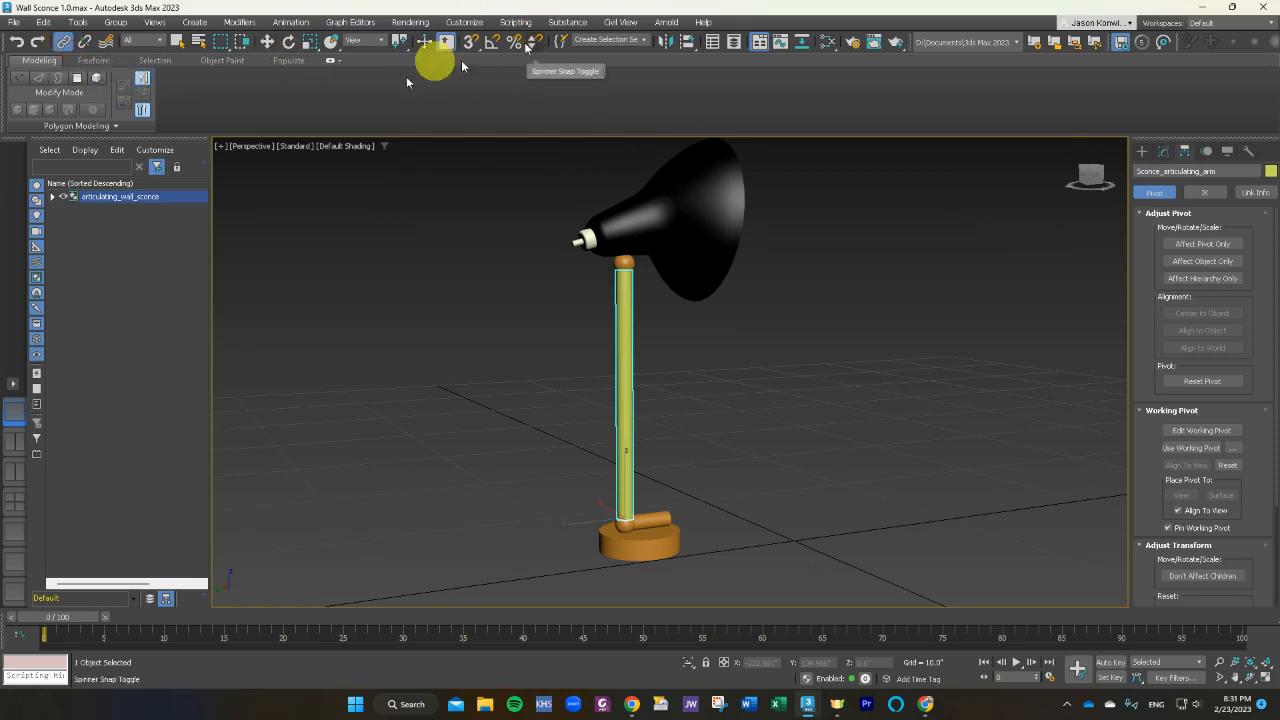
{"action": "left_click", "coordinate": [267, 43]}
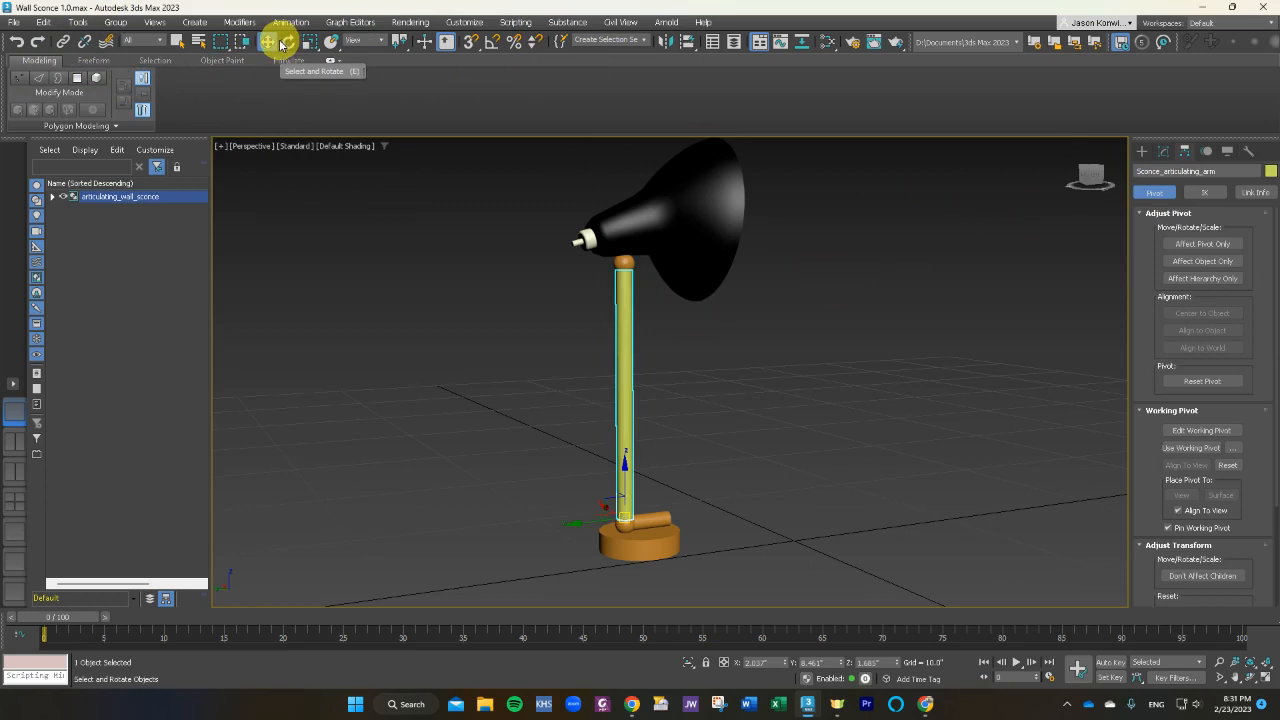
{"action": "left_click", "coordinate": [1232, 246]}
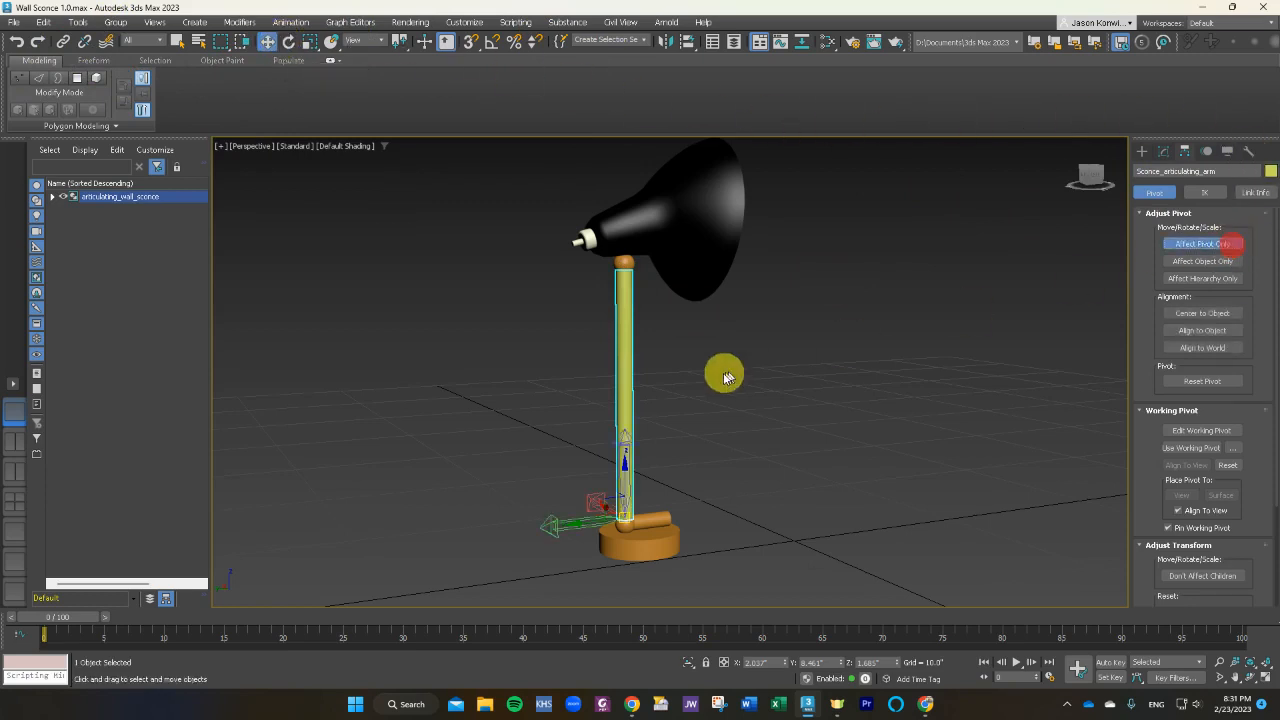
{"action": "left_click", "coordinate": [628, 379]}
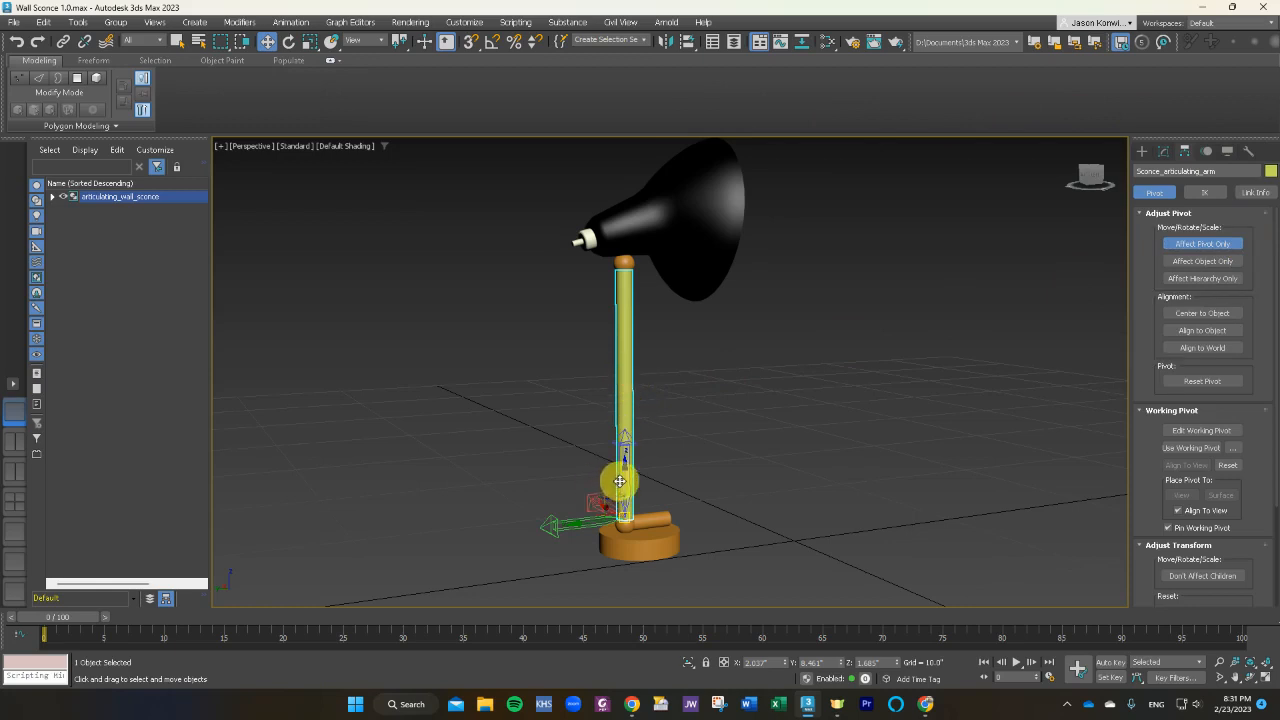
Move the articulating arm's pivot along its vertical axis down into the lower ball hinge.
{"action": "left_click_drag", "start_coordinate": [622, 481], "coordinate": [631, 384]}
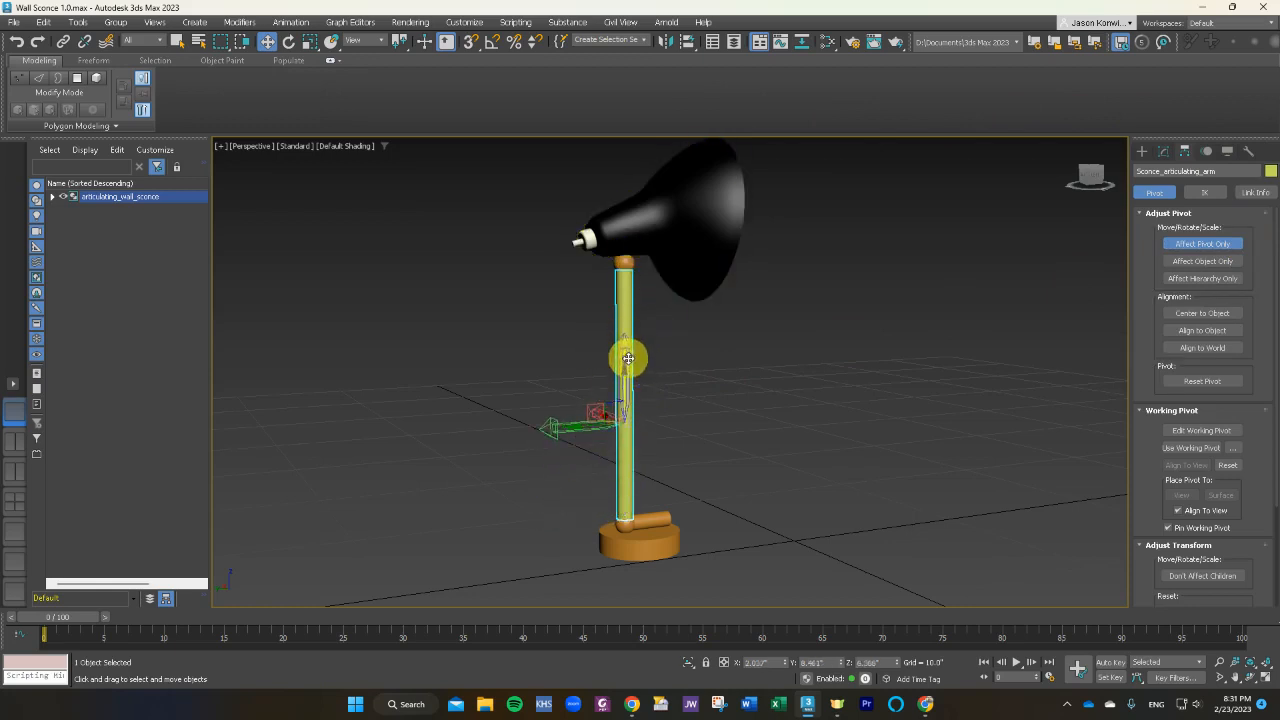
{"action": "scroll", "coordinate": [626, 382], "scroll_direction": "down", "scroll_amount": 2}
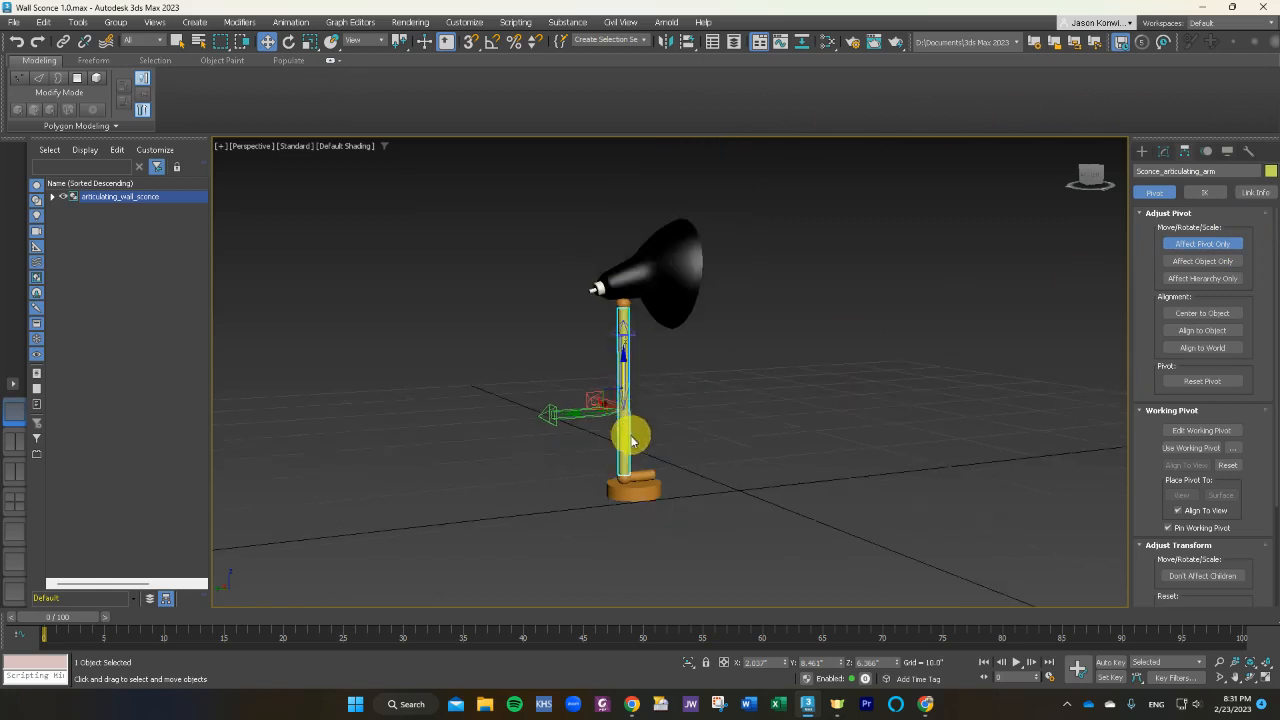
{"action": "scroll", "coordinate": [629, 454], "scroll_direction": "up", "scroll_amount": 3}
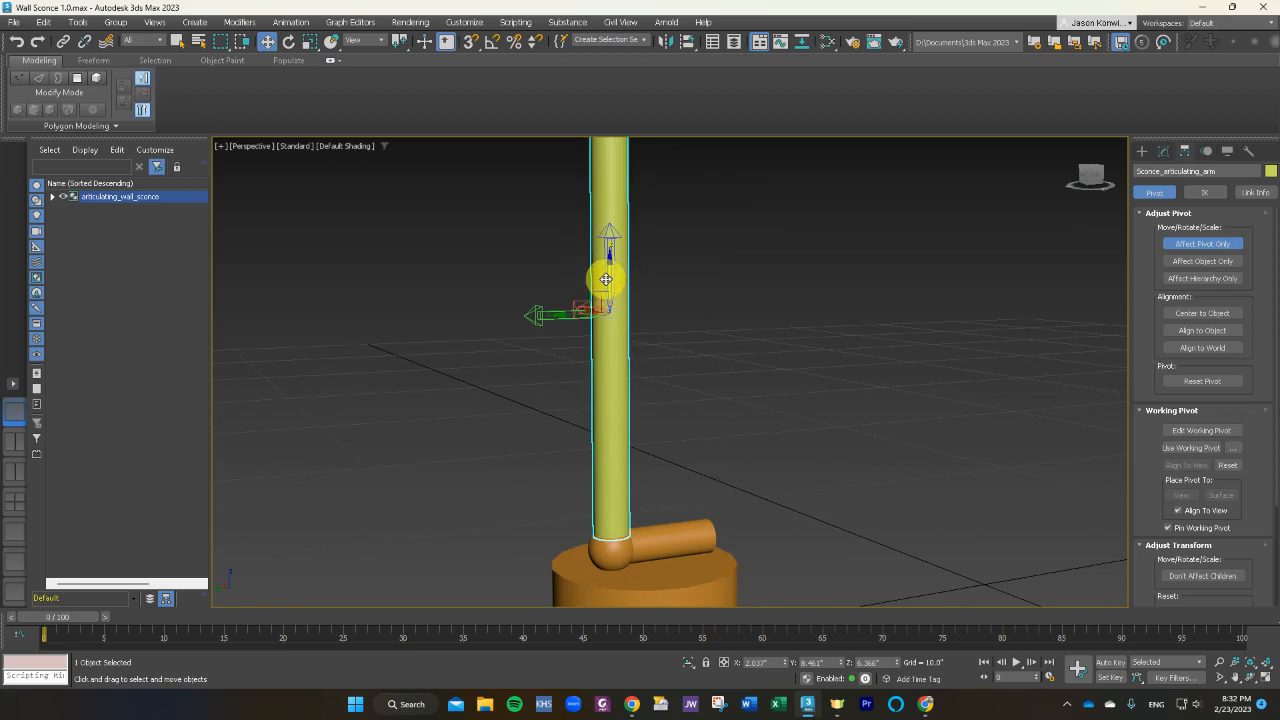
{"action": "left_click_drag", "start_coordinate": [607, 279], "coordinate": [599, 550]}
{"action": "left_click", "coordinate": [599, 550]}
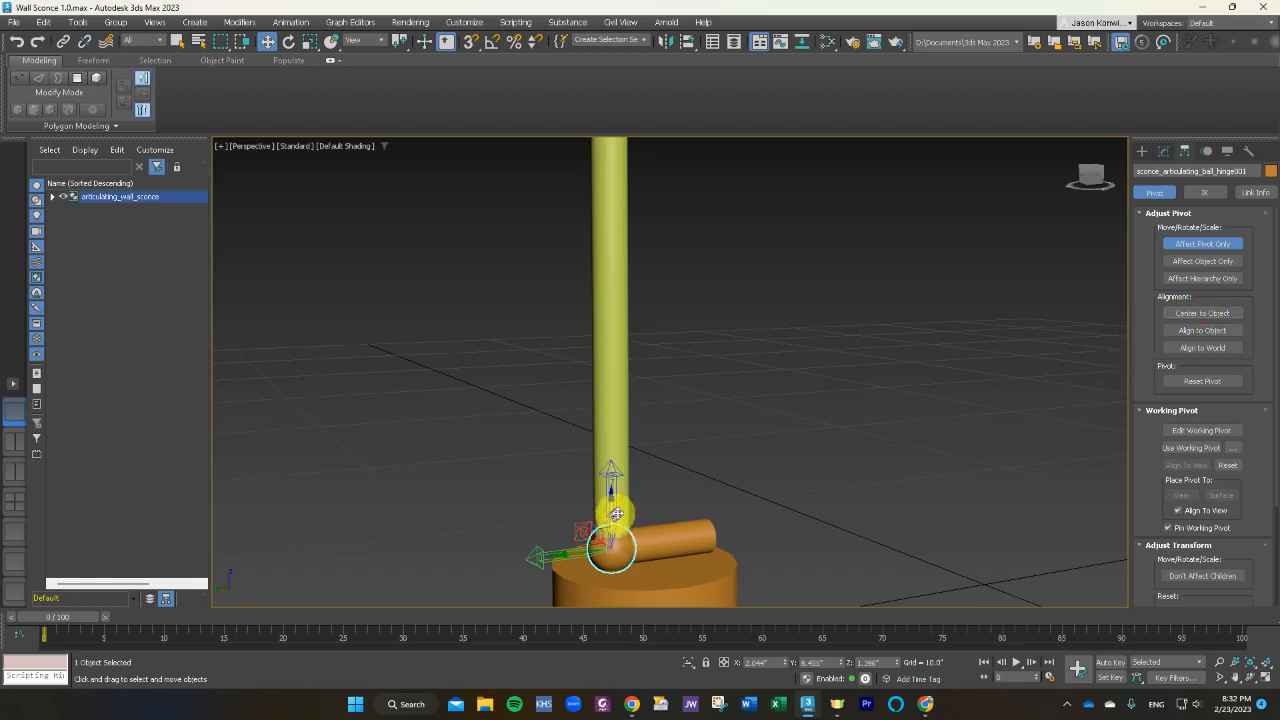
{"action": "left_click", "coordinate": [608, 364]}
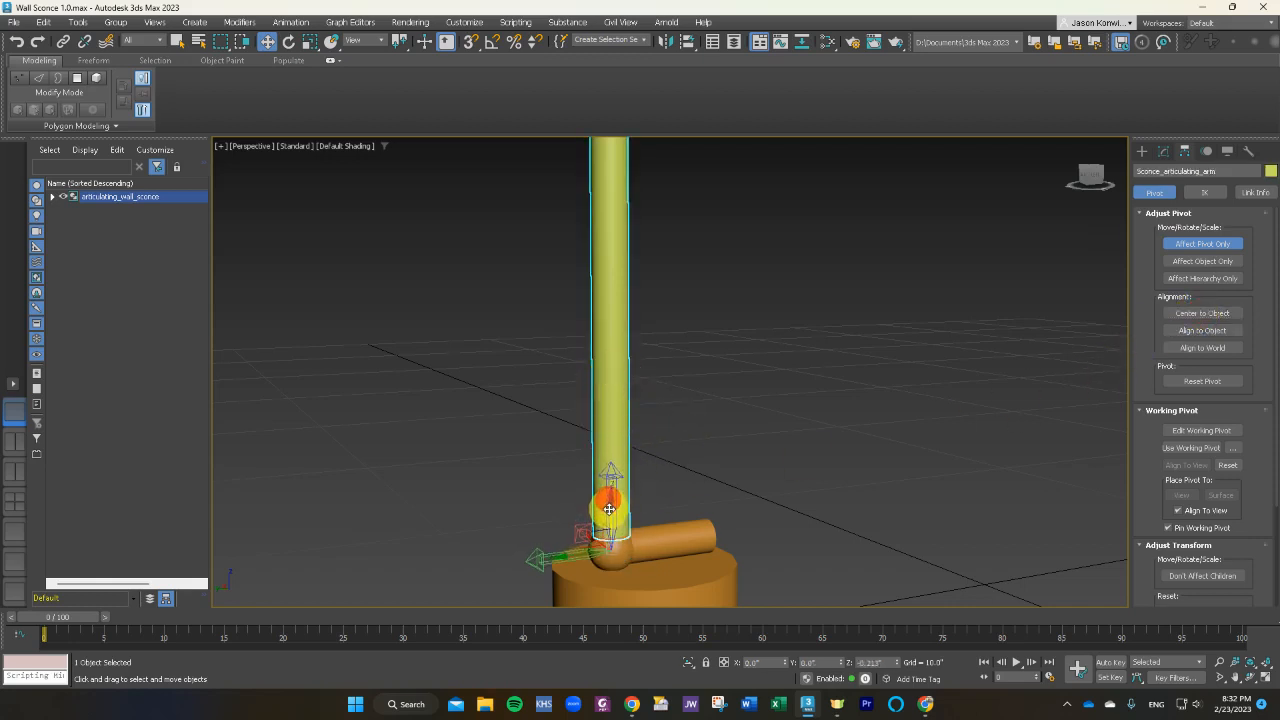
{"action": "scroll", "coordinate": [609, 558], "scroll_direction": "up", "scroll_amount": 3}
{"action": "scroll", "coordinate": [609, 558], "scroll_direction": "up", "scroll_amount": 2}
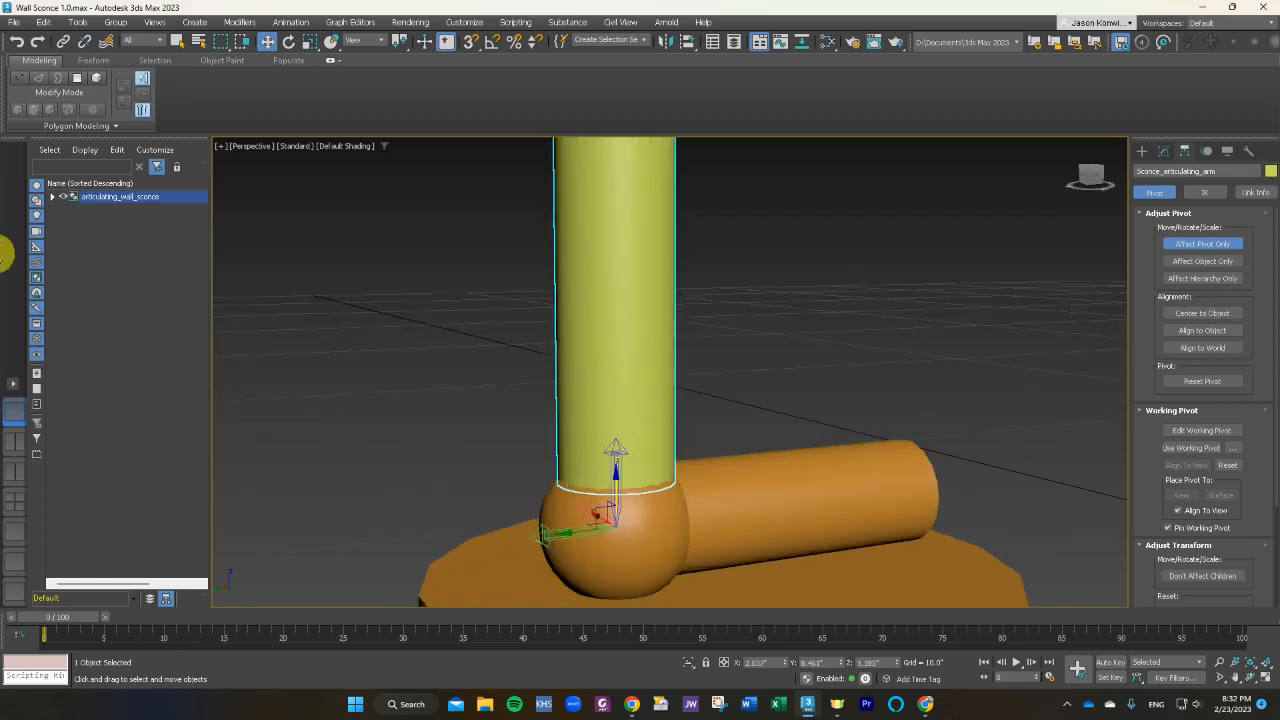
Show all four views and centre the arm's pivot on the lower ball hinge in the Left view.
{"action": "left_click", "coordinate": [22, 496]}
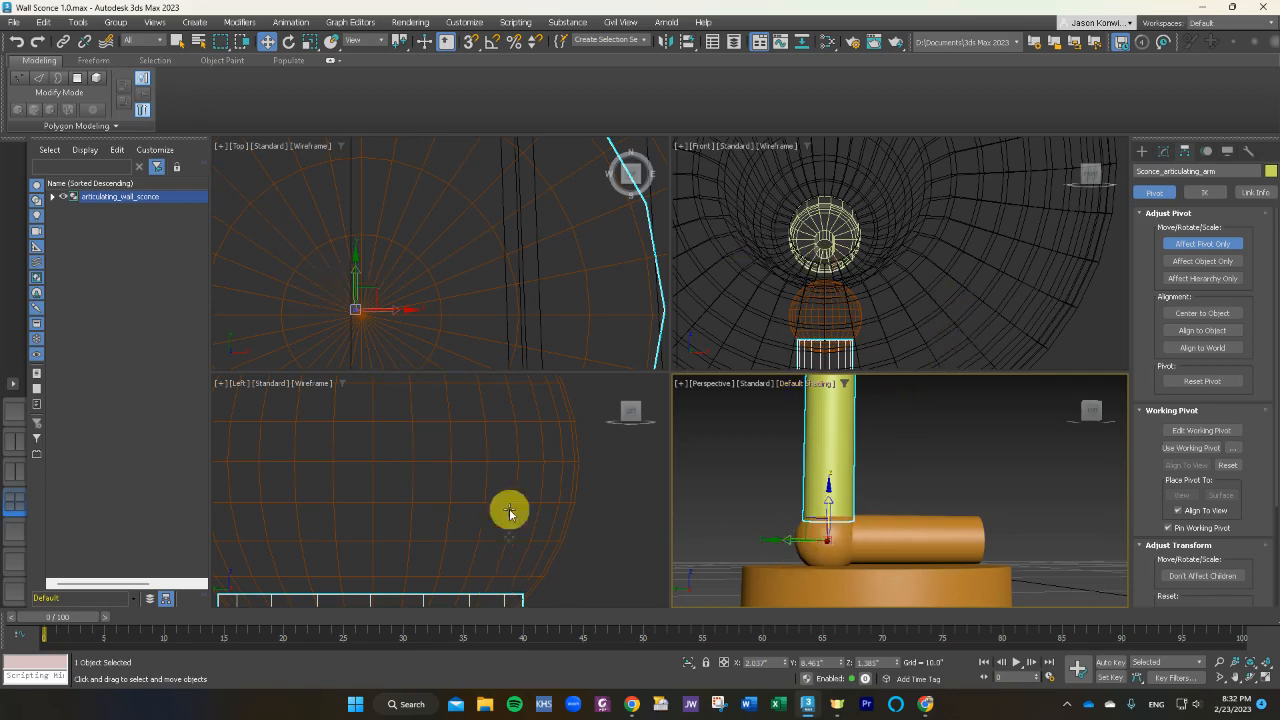
{"action": "scroll", "coordinate": [480, 445], "scroll_direction": "down", "scroll_amount": 6}
{"action": "scroll", "coordinate": [489, 432], "scroll_direction": "down", "scroll_amount": 5}
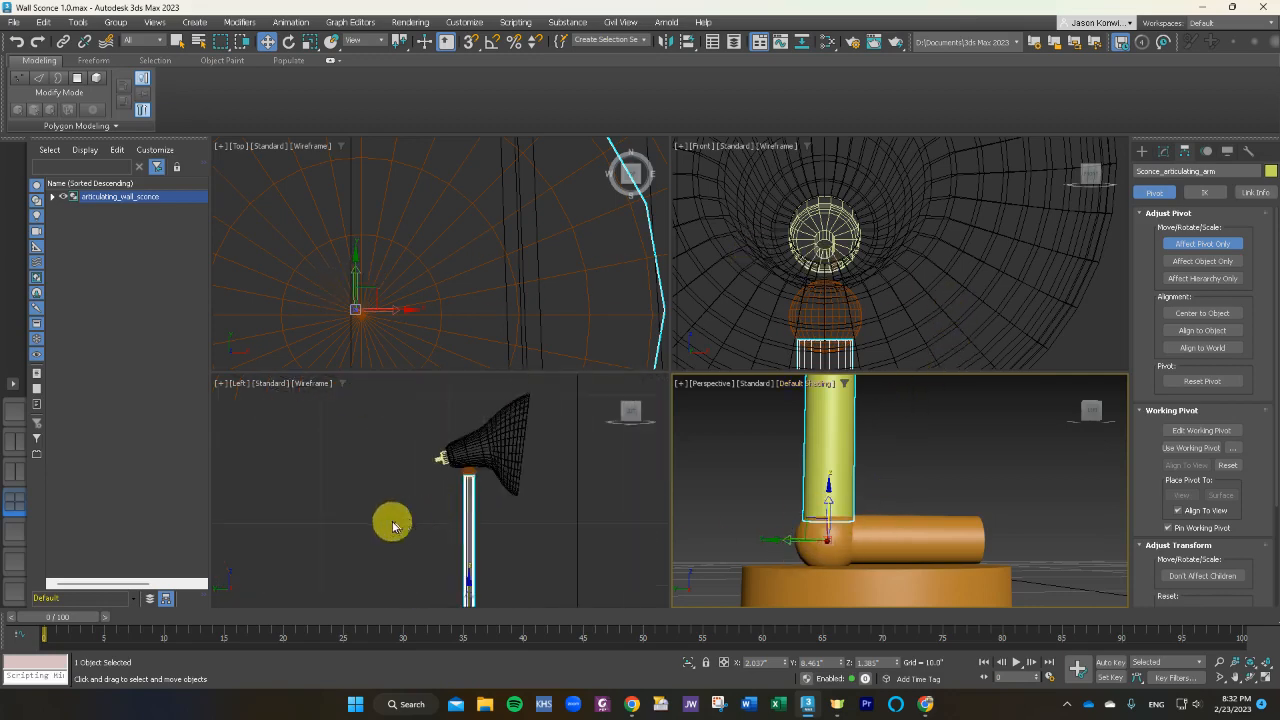
{"action": "scroll", "coordinate": [419, 572], "scroll_direction": "up", "scroll_amount": 8}
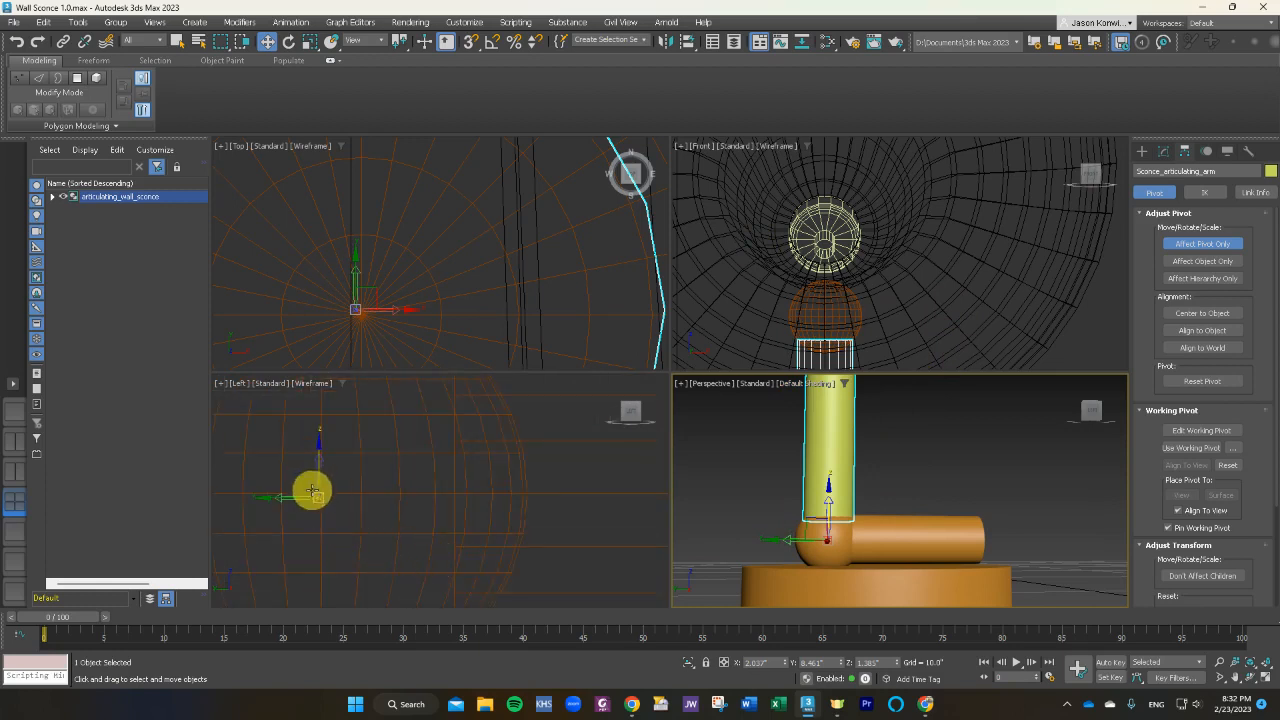
{"action": "scroll", "coordinate": [318, 494], "scroll_direction": "up", "scroll_amount": 4}
{"action": "left_click_drag", "start_coordinate": [327, 512], "coordinate": [332, 503]}
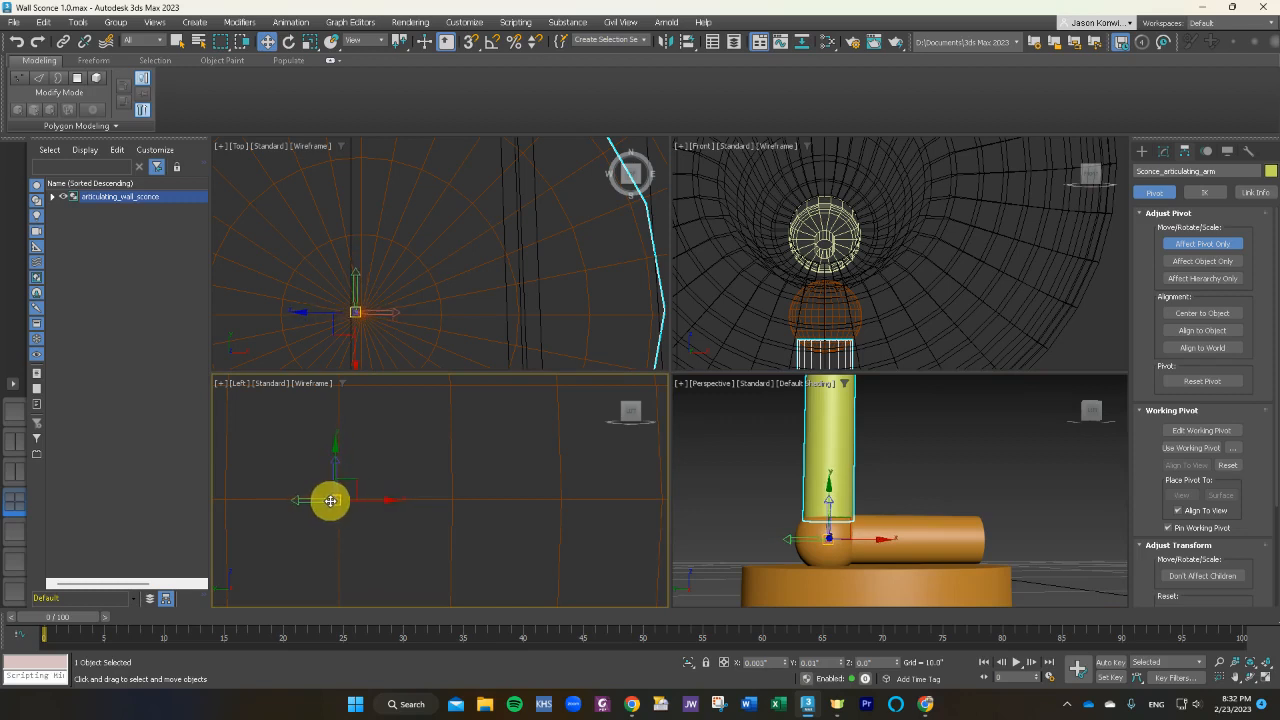
Align the arm's pivot with the ball hinge's centre in the Top view, then deselect everything.
{"action": "scroll", "coordinate": [363, 306], "scroll_direction": "up", "scroll_amount": 3}
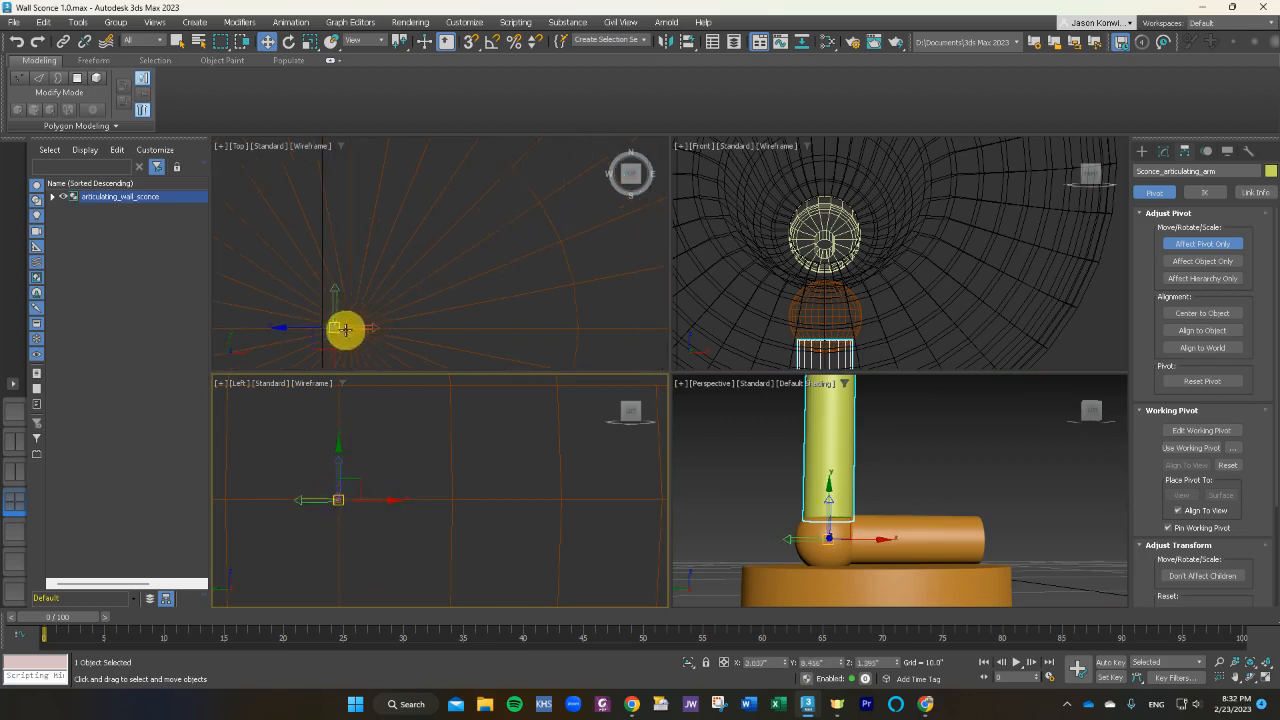
{"action": "scroll", "coordinate": [329, 329], "scroll_direction": "up", "scroll_amount": 2}
{"action": "right_click", "coordinate": [333, 328]}
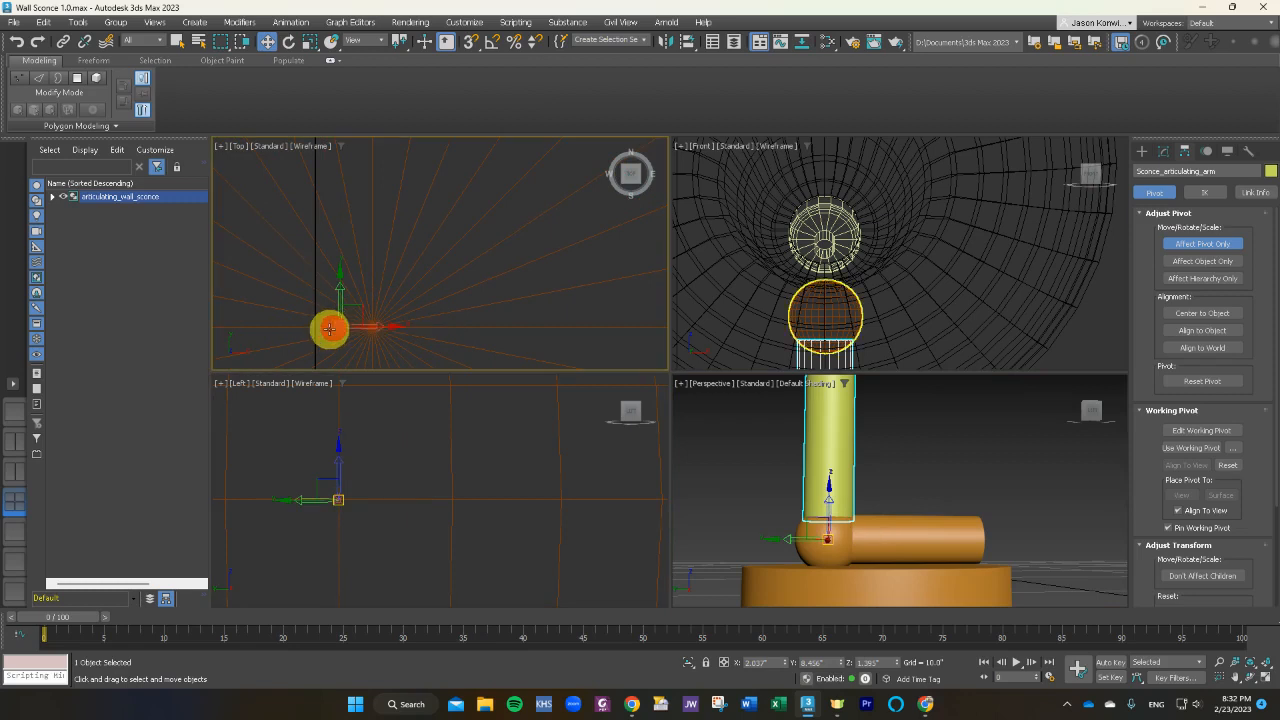
{"action": "left_click_drag", "start_coordinate": [356, 326], "coordinate": [388, 323]}
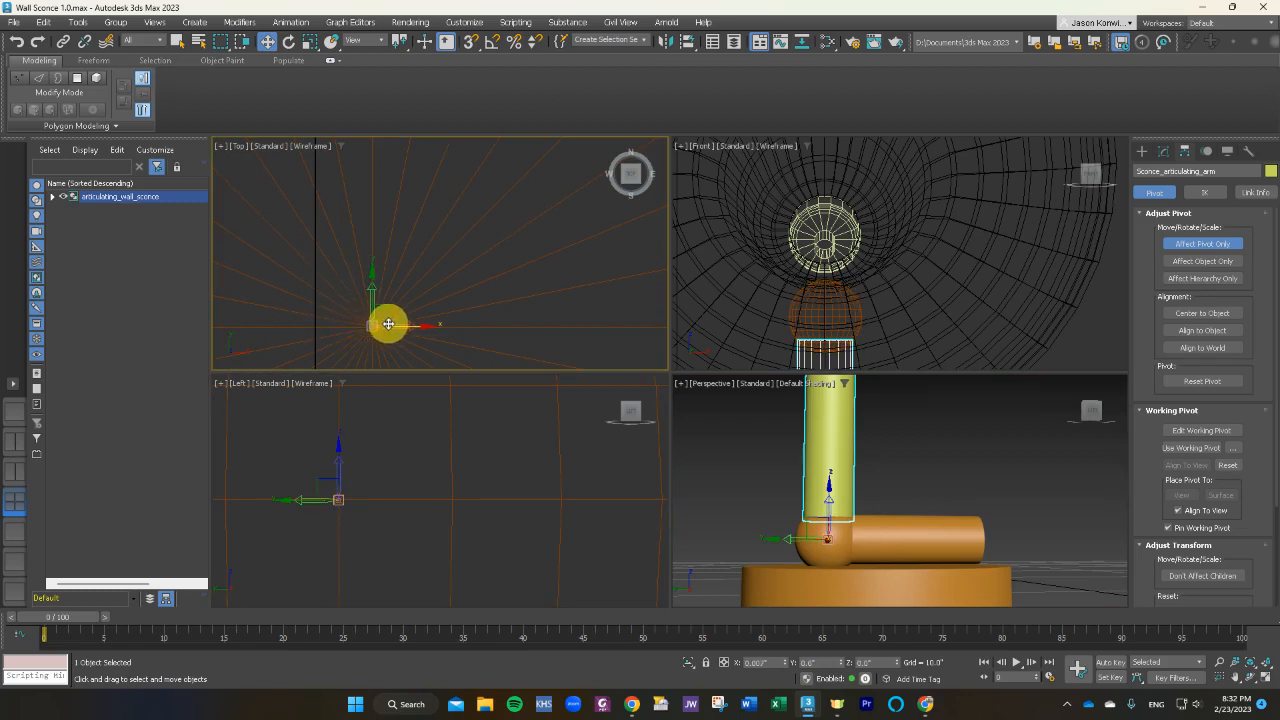
{"action": "left_click", "coordinate": [466, 300]}
Reselect the articulating arm in the Perspective view and show only that view.
{"action": "scroll", "coordinate": [815, 516], "scroll_direction": "down", "scroll_amount": 10}
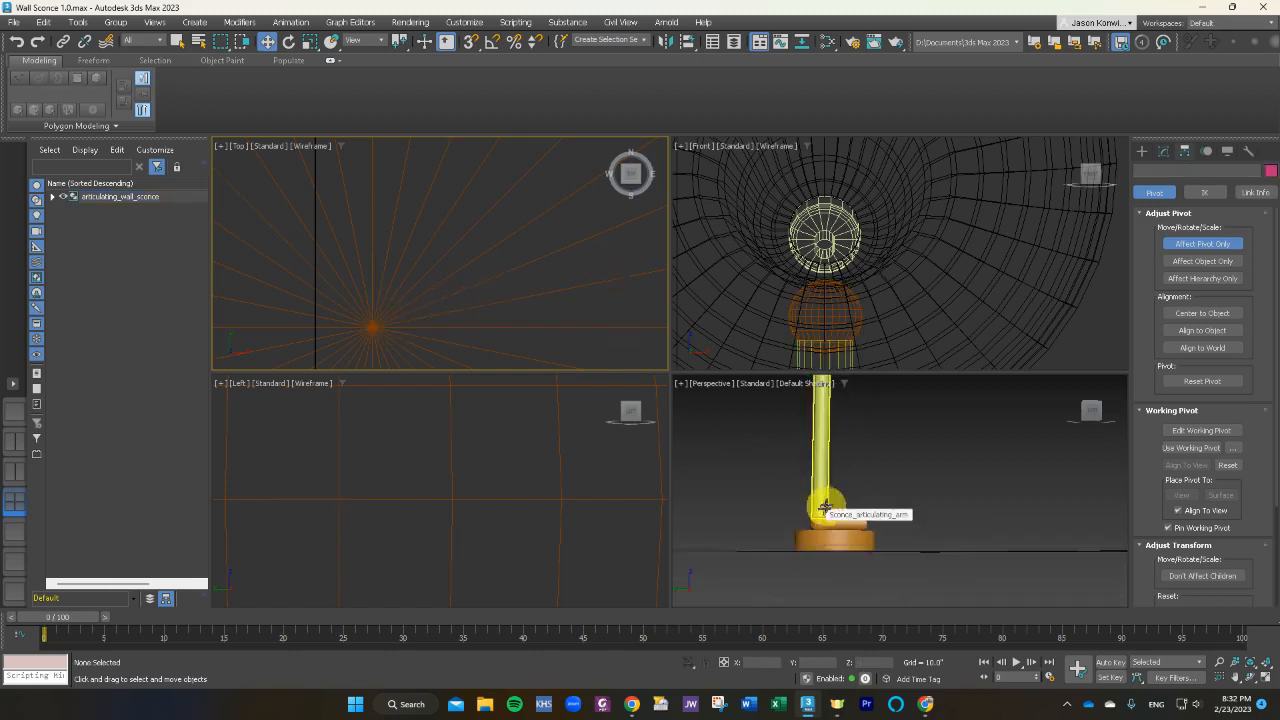
{"action": "middle_click_drag", "start_coordinate": [789, 459], "coordinate": [825, 481], "text": "alt"}
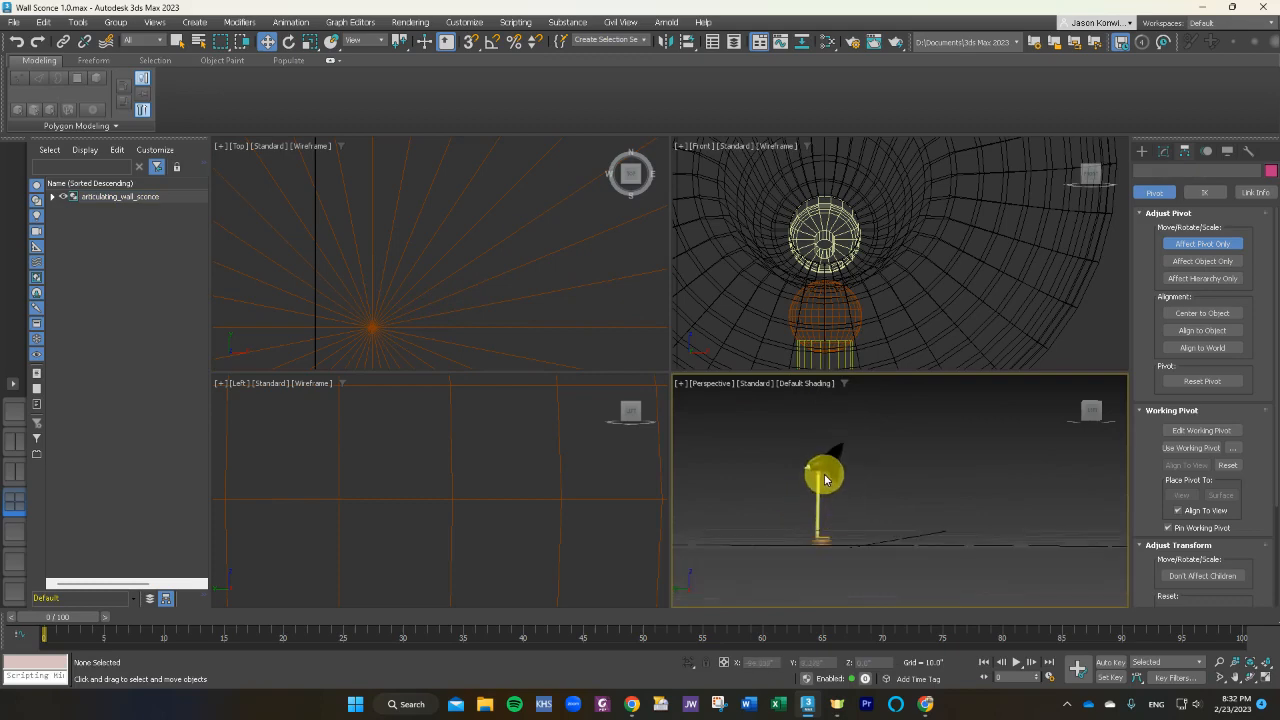
{"action": "left_click", "coordinate": [826, 474]}
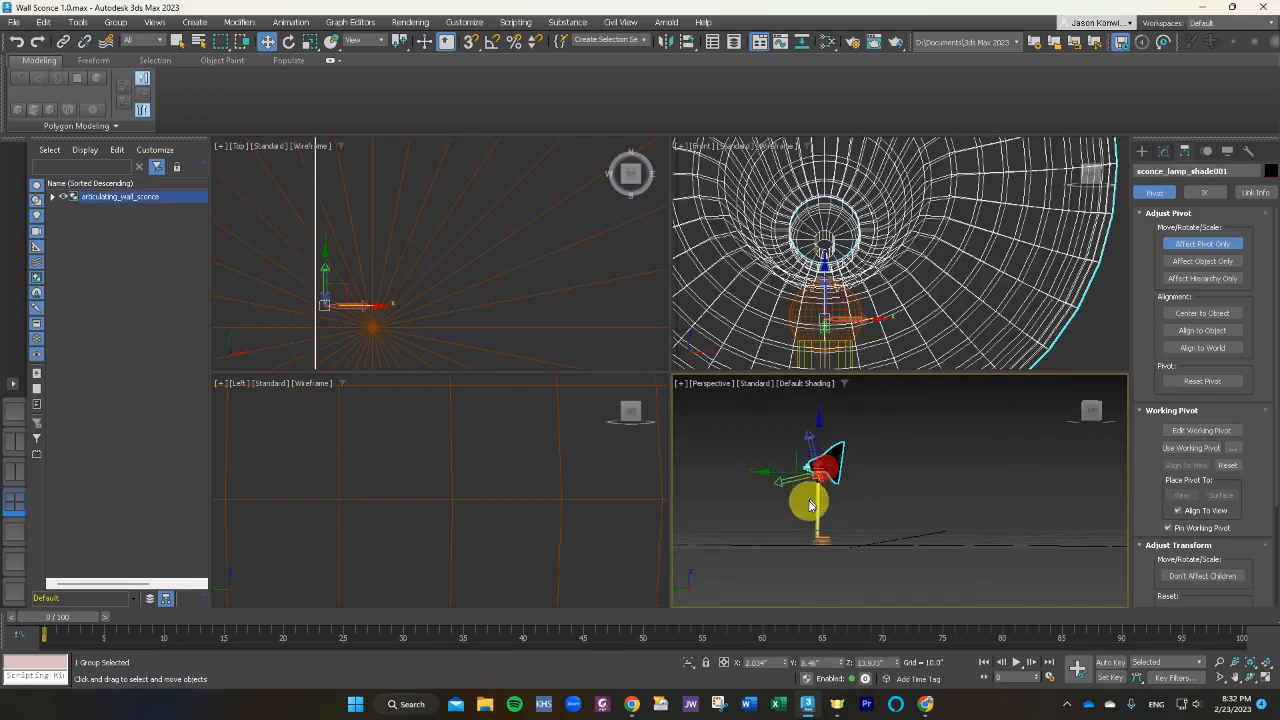
{"action": "left_click", "coordinate": [819, 509]}
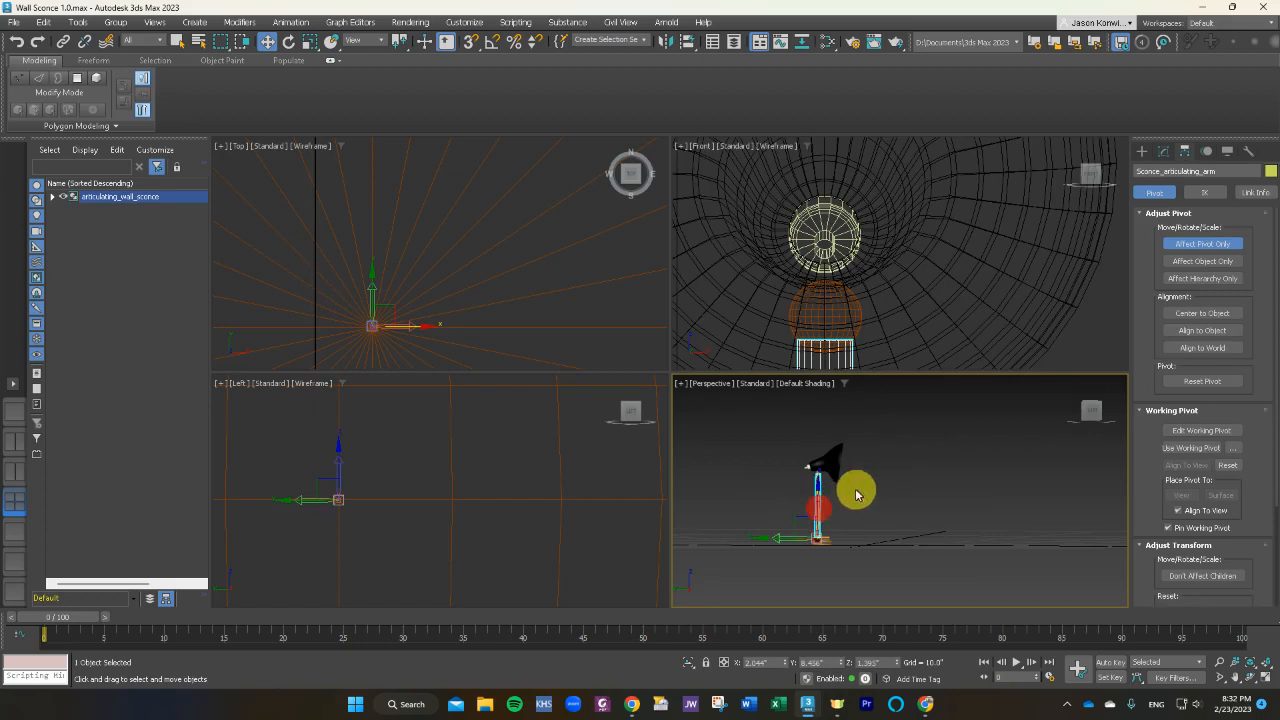
{"action": "scroll", "coordinate": [845, 490], "scroll_direction": "up", "scroll_amount": 2}
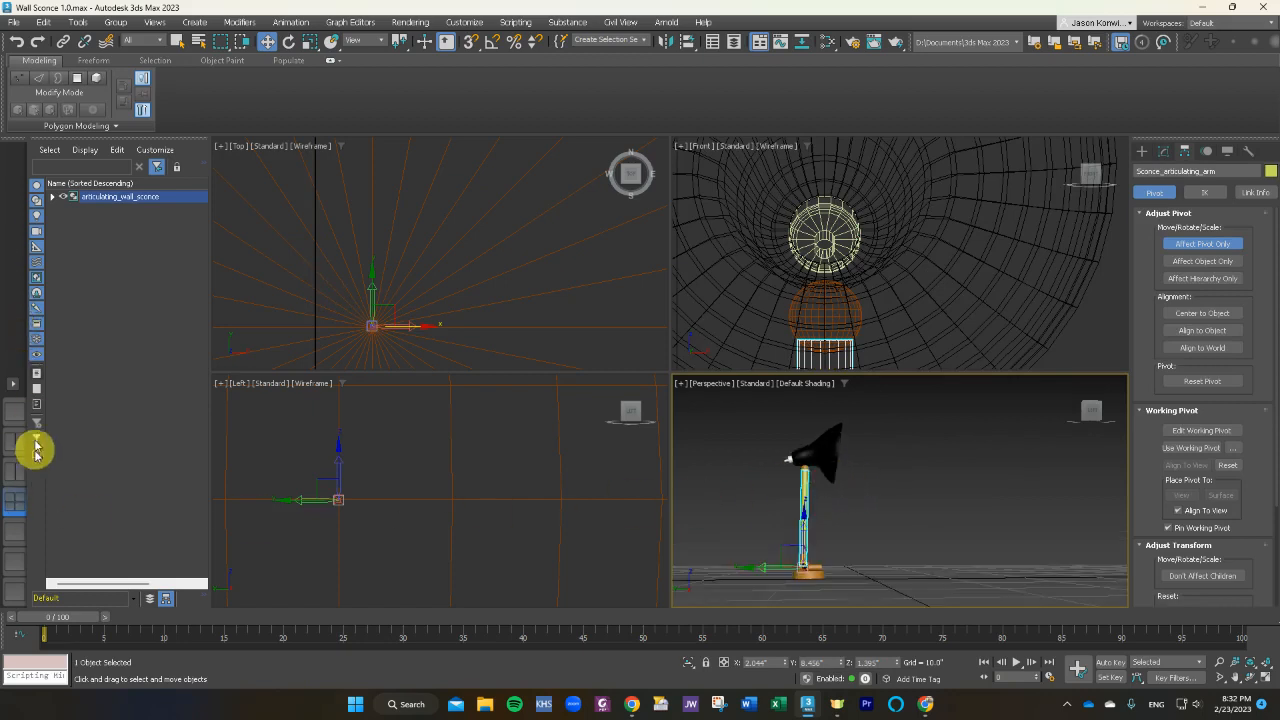
{"action": "left_click", "coordinate": [18, 414]}
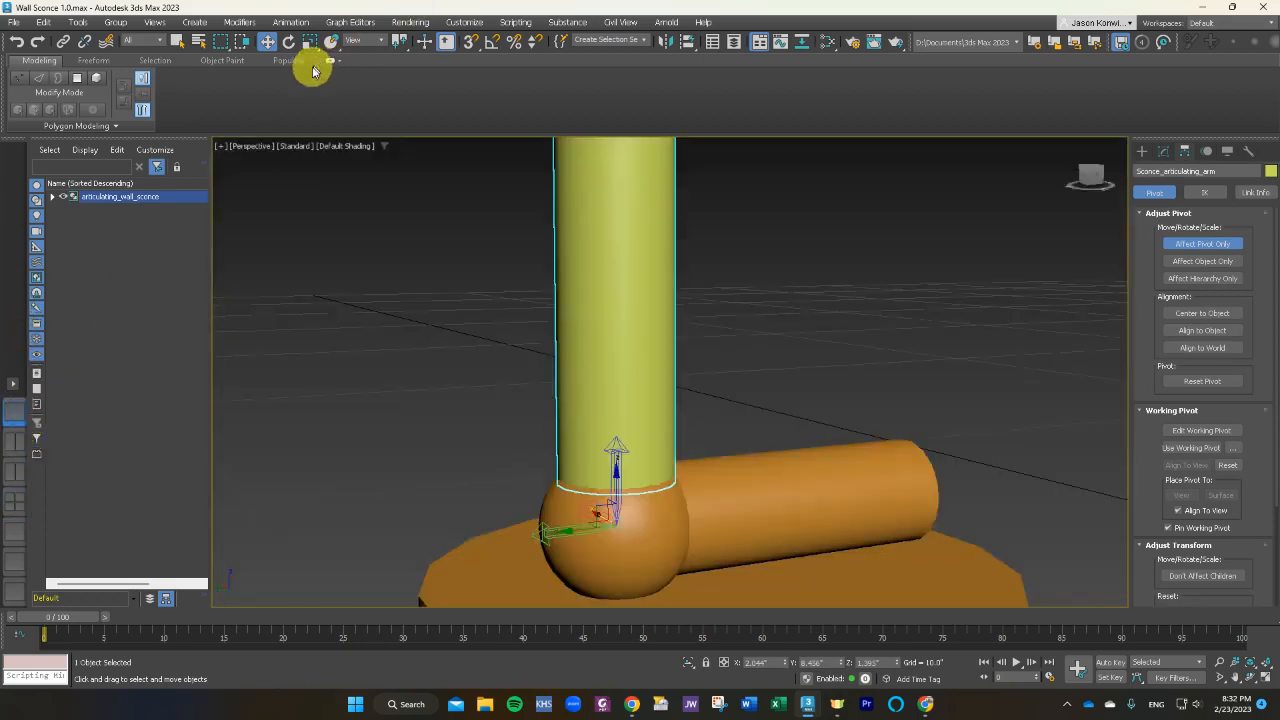
Leave pivot-only editing and tilt the articulating arm slightly toward the shade's opening with the Rotate tool.
{"action": "scroll", "coordinate": [508, 471], "scroll_direction": "down", "scroll_amount": 4}
{"action": "left_click", "coordinate": [288, 41]}
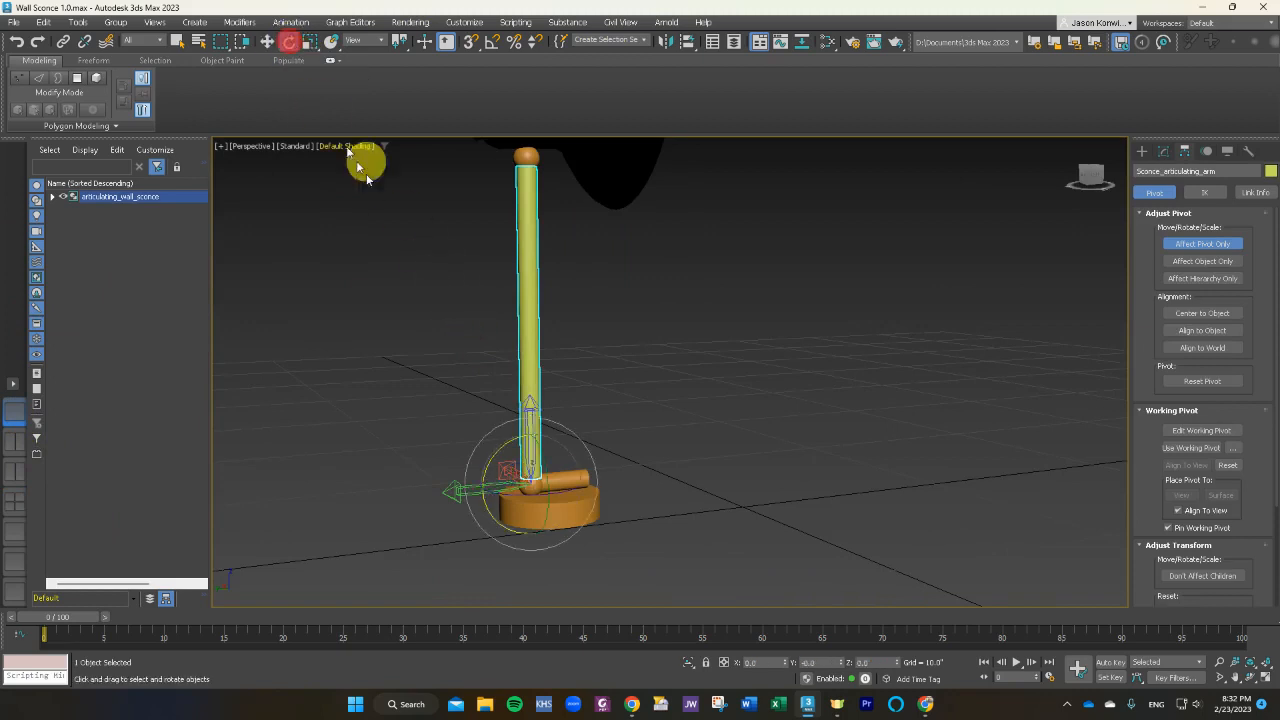
{"action": "left_click_drag", "start_coordinate": [495, 457], "coordinate": [470, 465]}
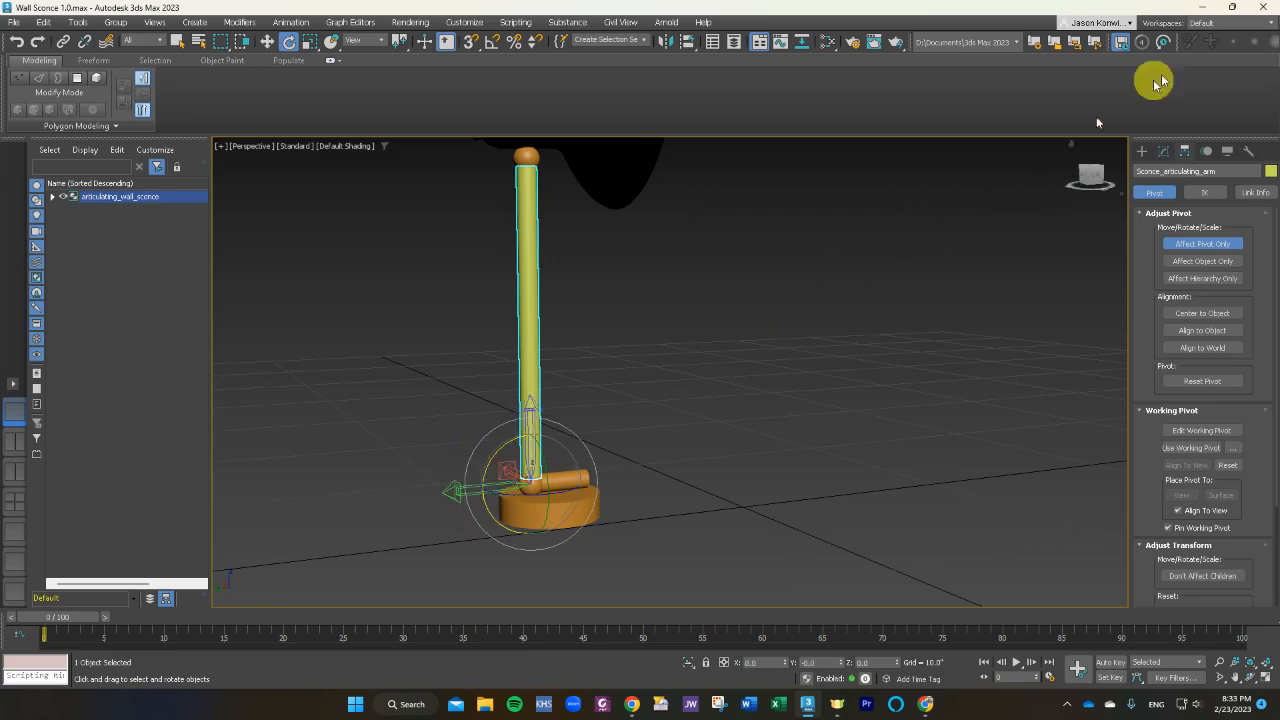
{"action": "left_click", "coordinate": [1229, 248]}
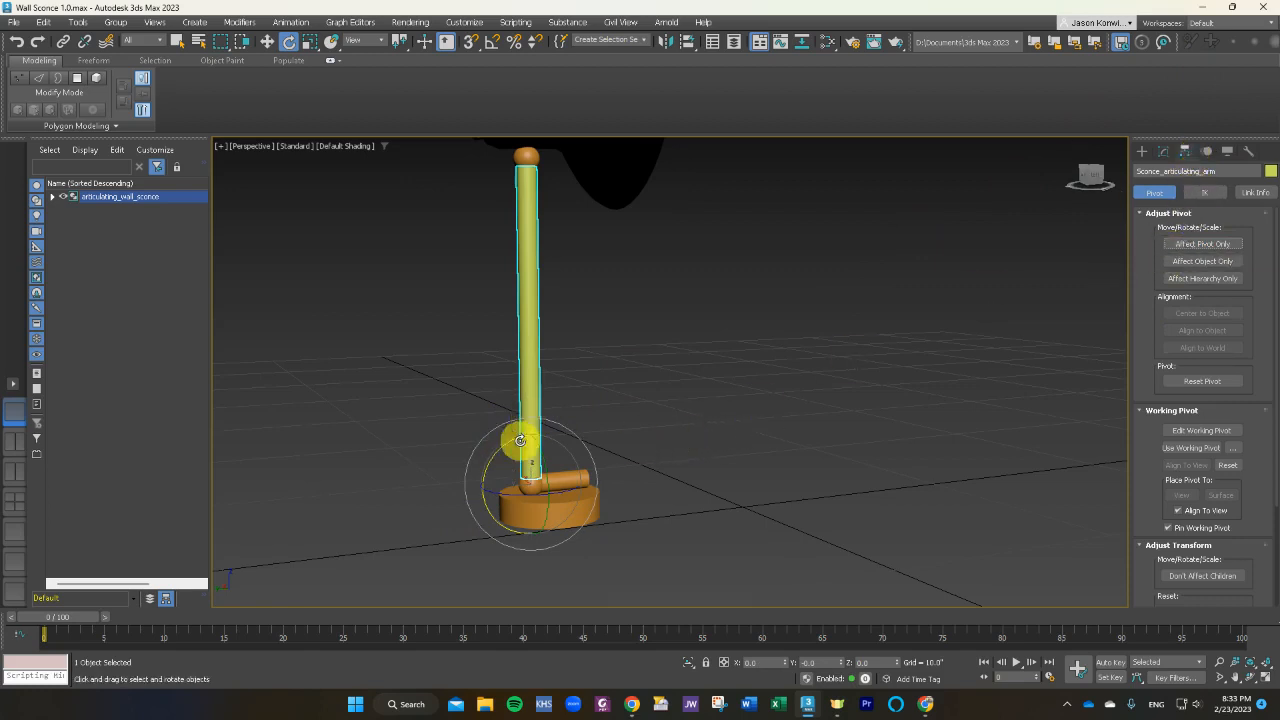
{"action": "mouse_move", "coordinate": [518, 440]}
{"action": "left_mouse_down"}
{"action": "mouse_move", "coordinate": [495, 445]}
{"action": "mouse_move", "coordinate": [566, 342]}
{"action": "mouse_move", "coordinate": [549, 418]}
{"action": "mouse_move", "coordinate": [480, 449]}
{"action": "mouse_move", "coordinate": [523, 434]}
{"action": "left_mouse_up"}
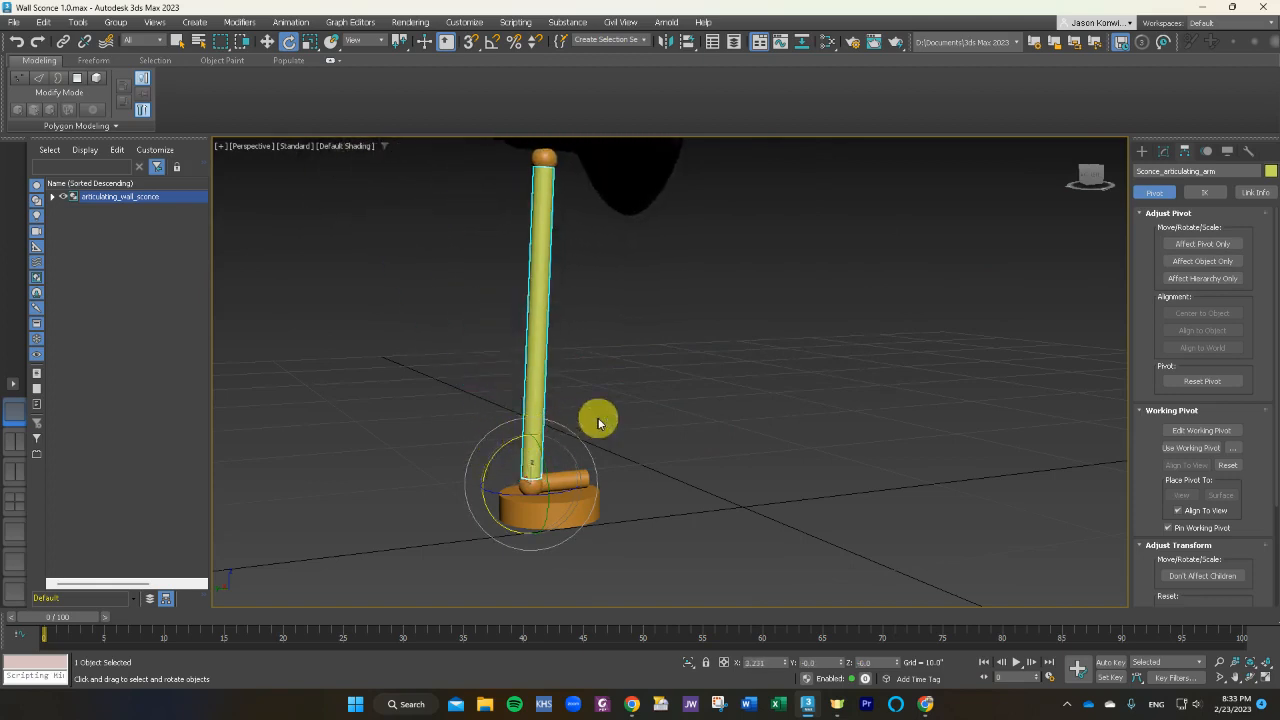
Select the lamp shade and rotate it slightly about the upper ball hinge.
{"action": "middle_click_drag", "start_coordinate": [658, 368], "coordinate": [660, 411]}
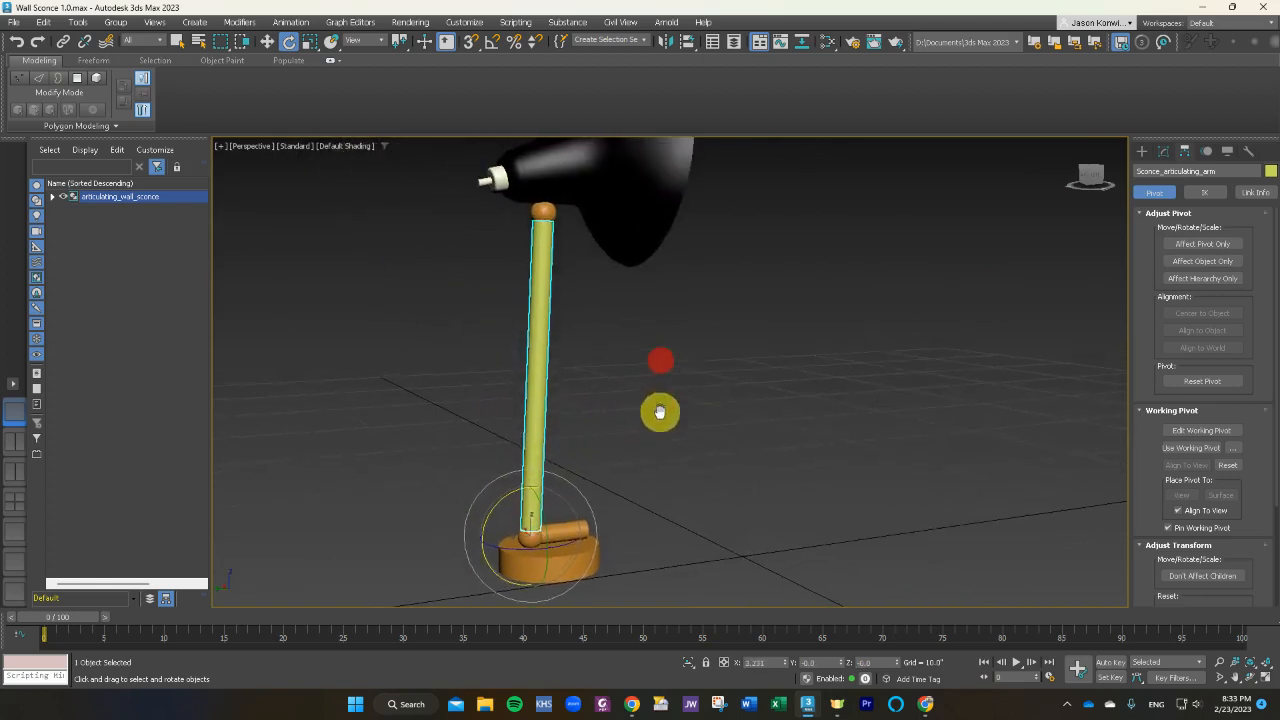
{"action": "left_click", "coordinate": [642, 229]}
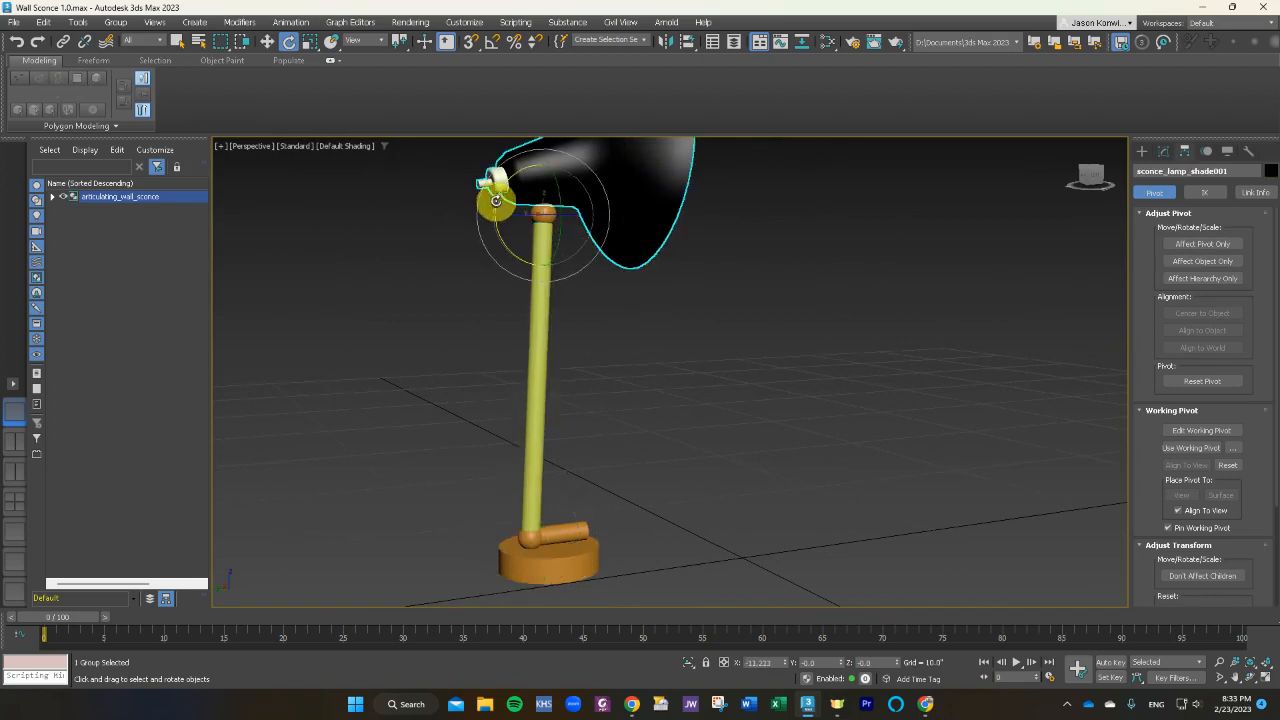
{"action": "left_click_drag", "start_coordinate": [505, 185], "coordinate": [572, 353]}
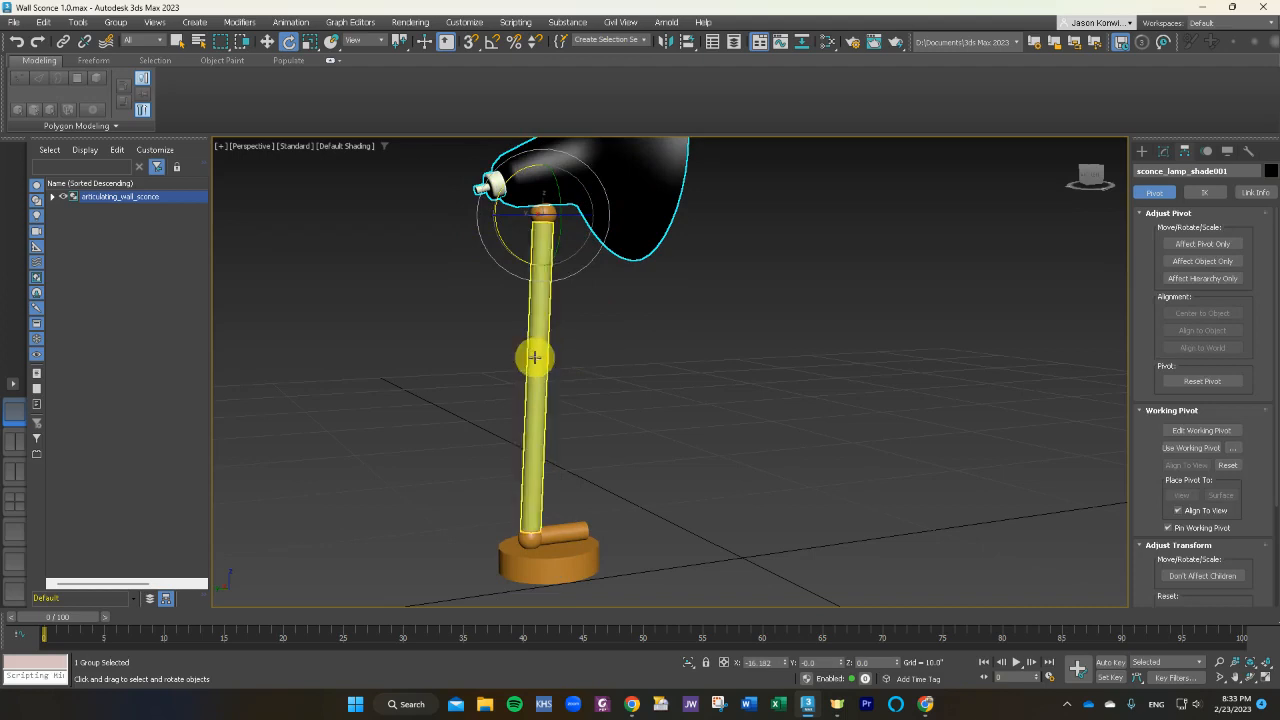
Lean the arm back on its lower hinge, rotate the shade to face downward and outward, and clear the selection.
{"action": "left_click", "coordinate": [531, 357]}
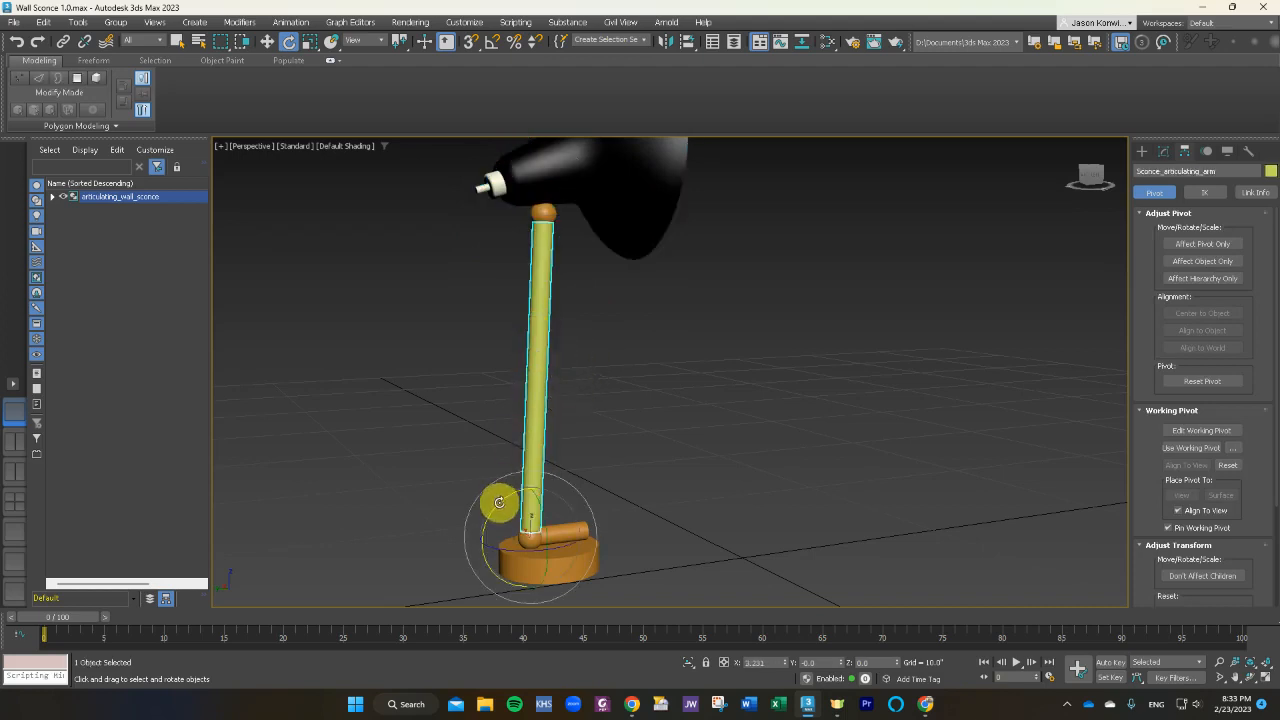
{"action": "left_click_drag", "start_coordinate": [499, 502], "coordinate": [471, 517]}
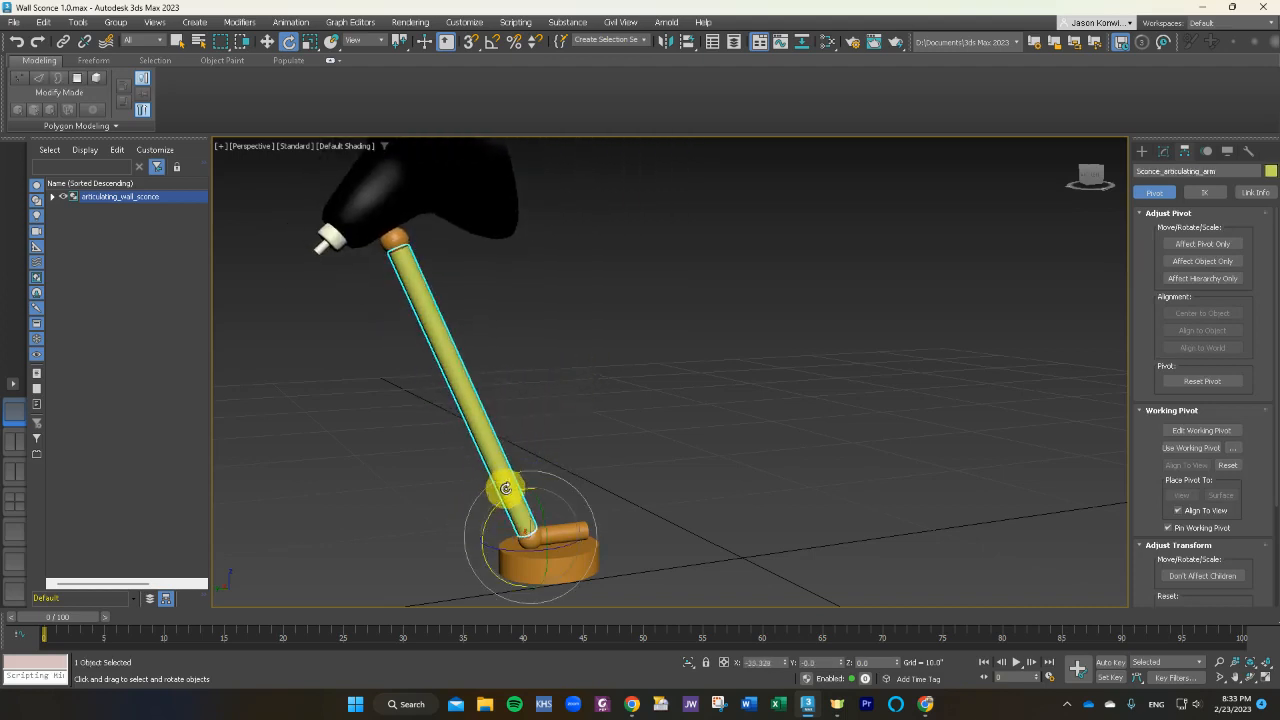
{"action": "left_click", "coordinate": [432, 191]}
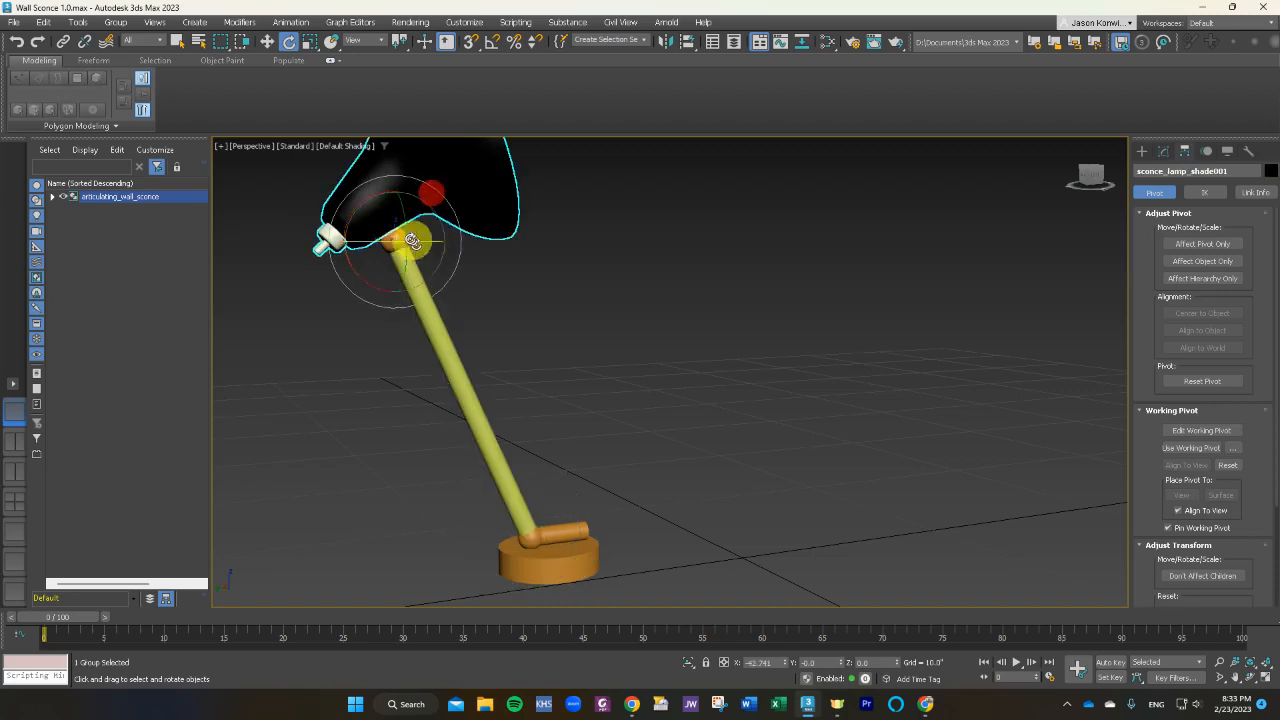
{"action": "left_click_drag", "start_coordinate": [385, 197], "coordinate": [430, 178]}
{"action": "left_click", "coordinate": [703, 388]}
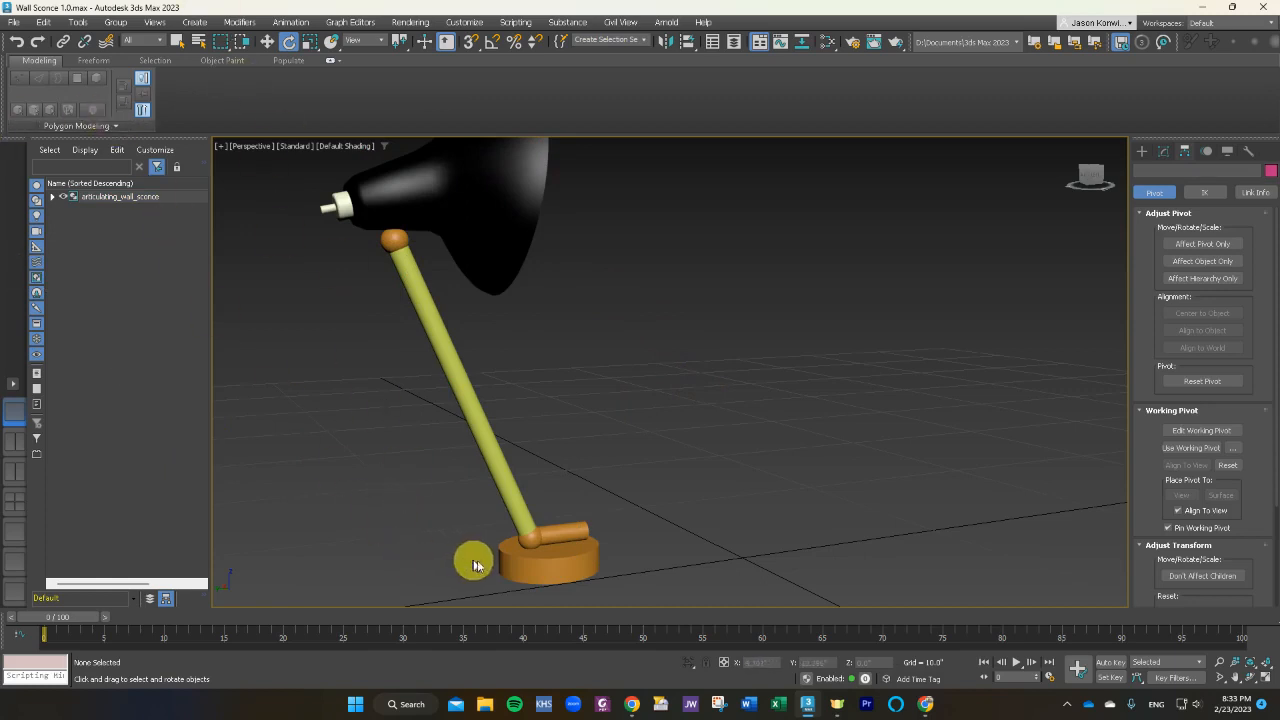
Try rotating the round articulating_wall_sconce base together with the linked lamp parts.
{"action": "left_click", "coordinate": [543, 558]}
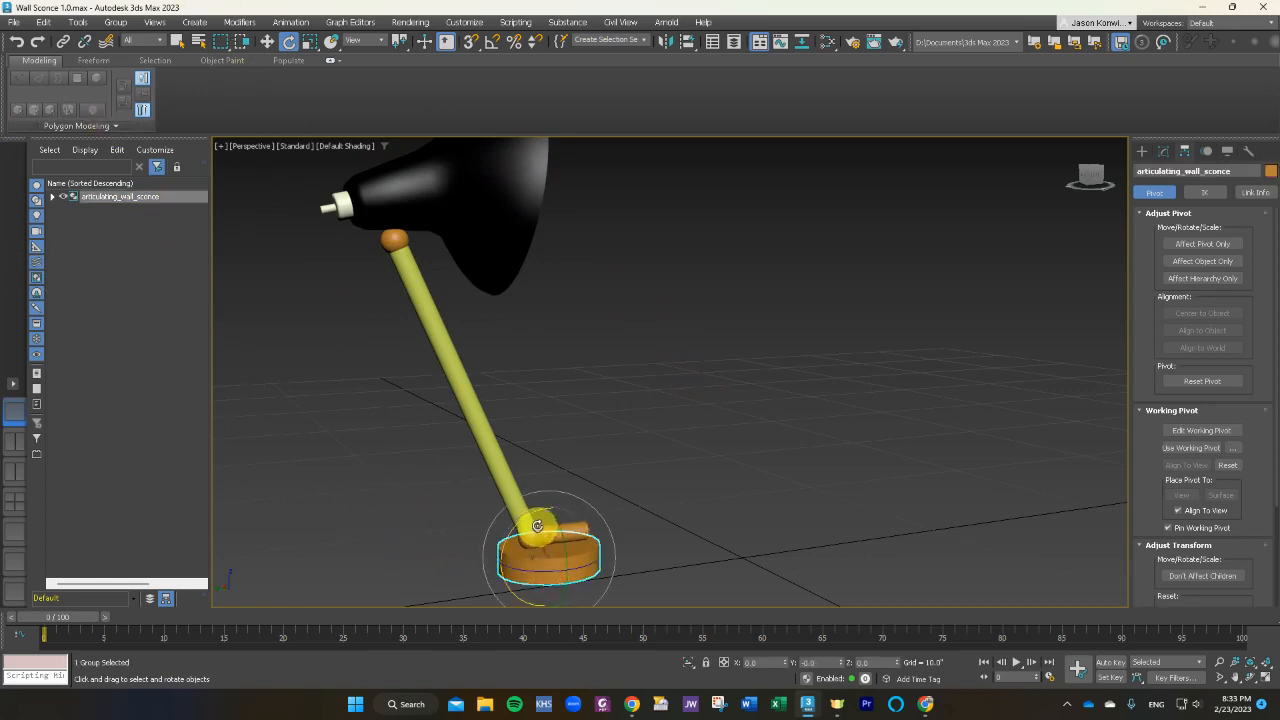
{"action": "left_click_drag", "start_coordinate": [537, 513], "coordinate": [553, 501]}
{"action": "left_click_drag", "start_coordinate": [557, 501], "coordinate": [545, 508]}
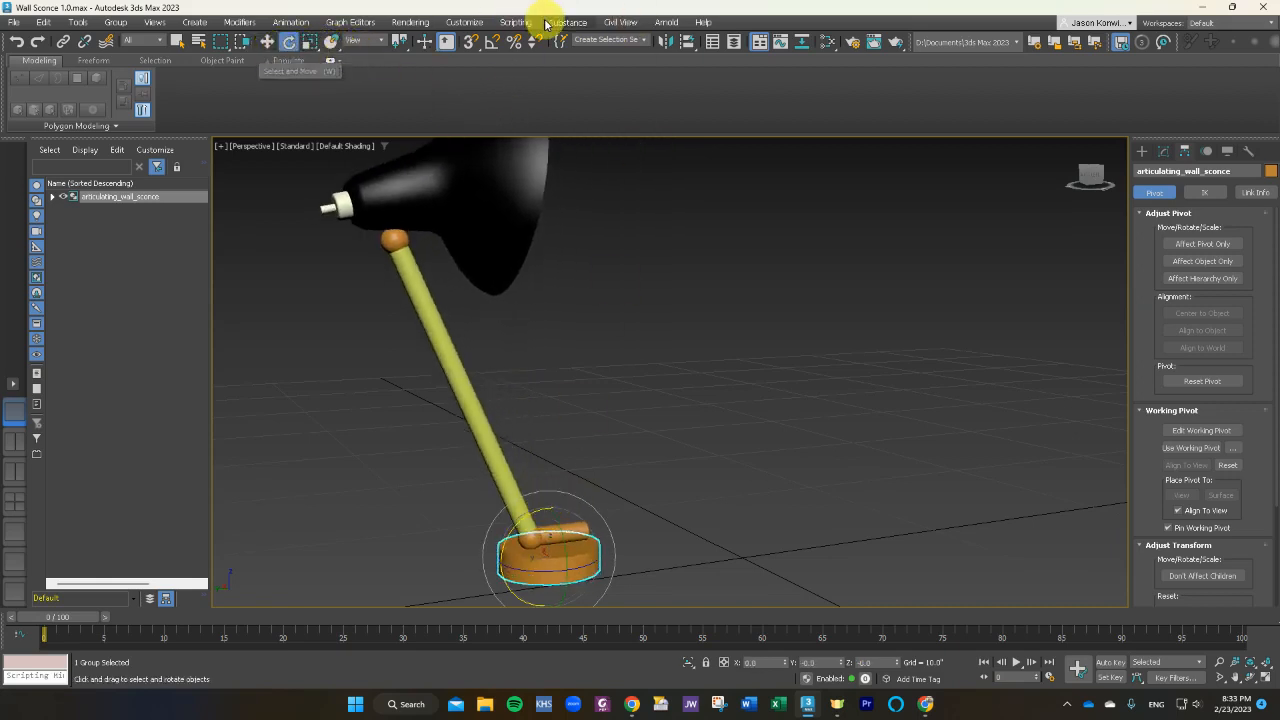
Turn on angle snapping with a 90-degree increment in the Grid and Snap Settings options.
{"action": "left_click", "coordinate": [494, 45]}
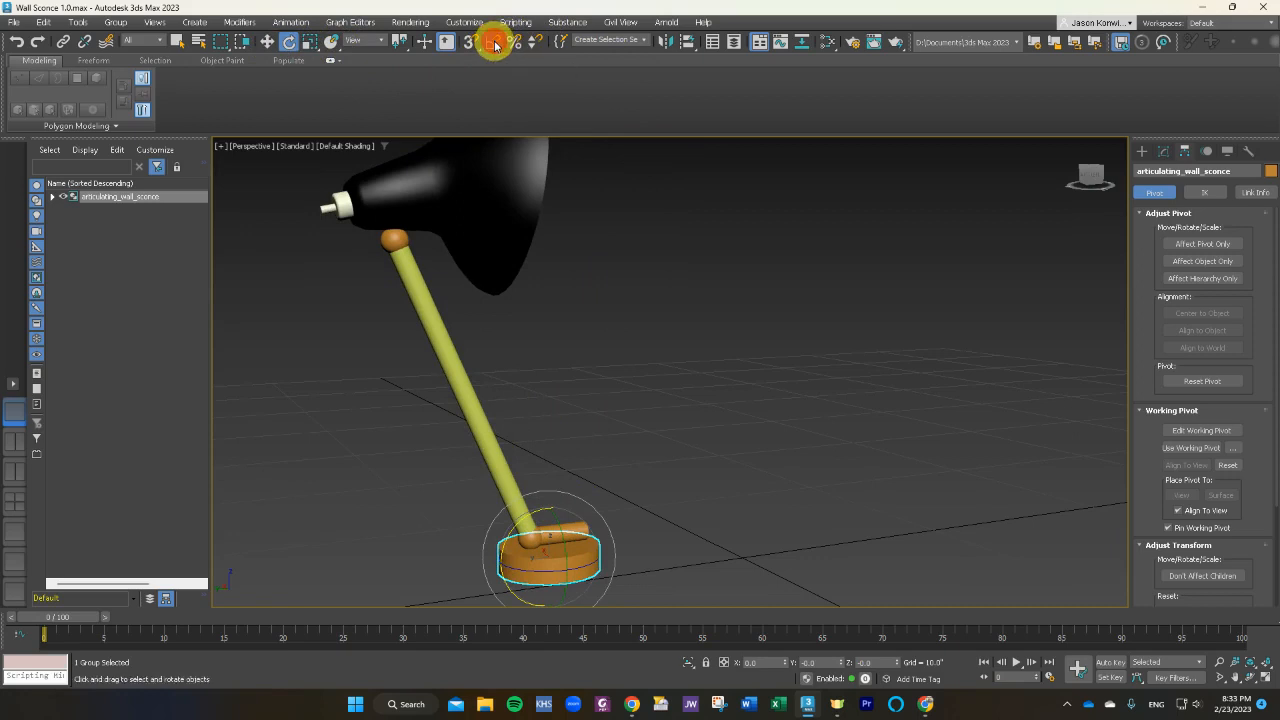
{"action": "right_click", "coordinate": [494, 45]}
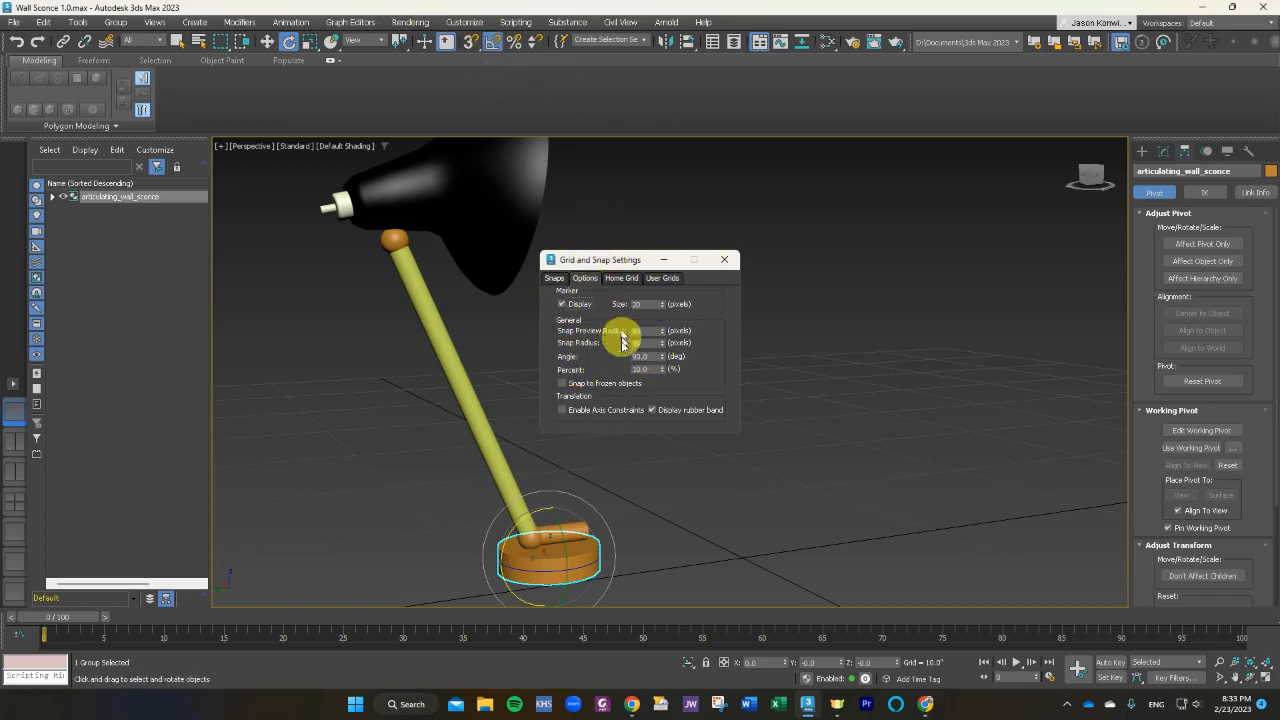
{"action": "left_click", "coordinate": [658, 495]}
Rotate the whole articulating_wall_sconce 90 degrees about X so its round base stands vertical, and close the snap settings.
{"action": "left_click", "coordinate": [520, 539]}
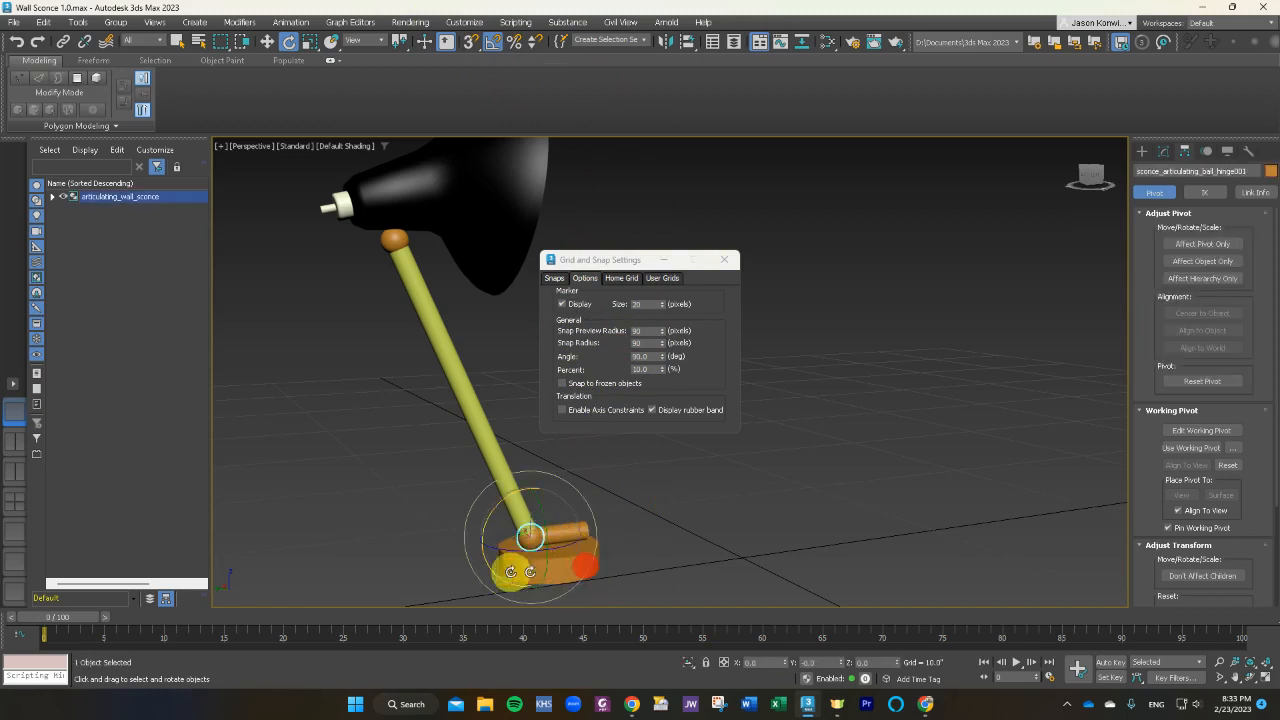
{"action": "left_click_drag", "start_coordinate": [491, 557], "coordinate": [593, 564]}
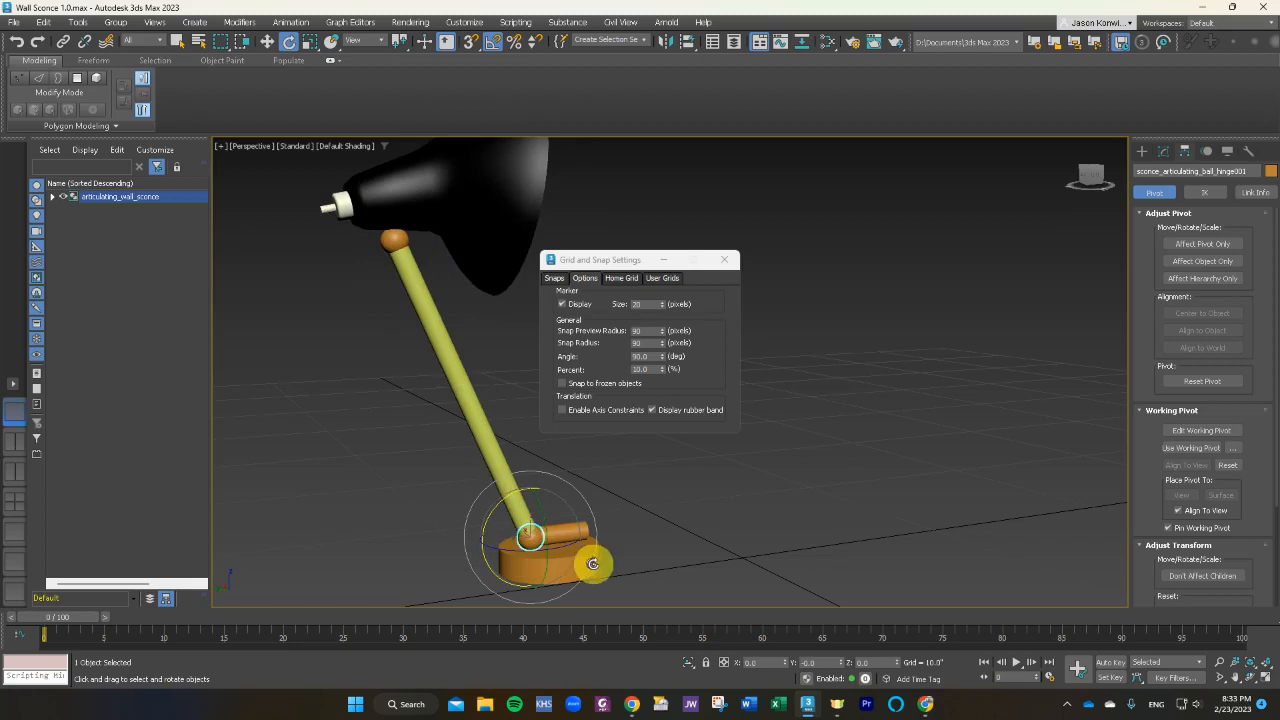
{"action": "left_click", "coordinate": [736, 511]}
{"action": "left_click", "coordinate": [593, 568]}
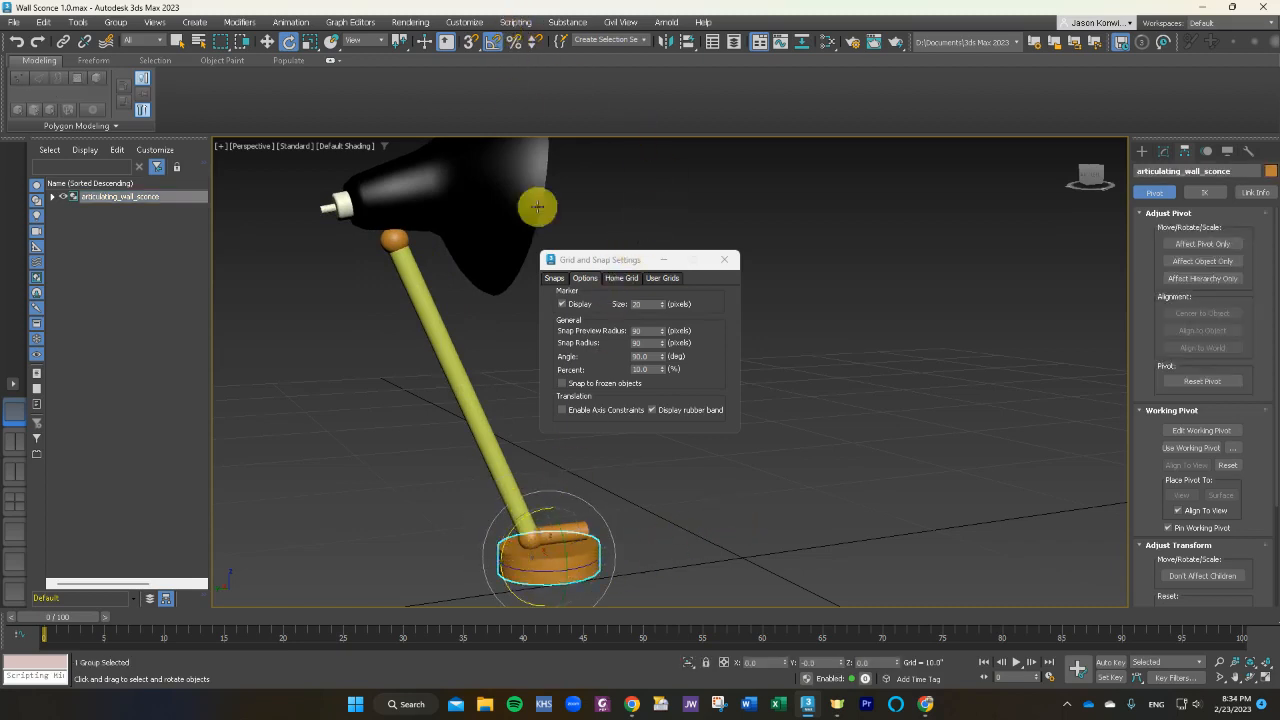
{"action": "left_click_drag", "start_coordinate": [505, 536], "coordinate": [535, 516]}
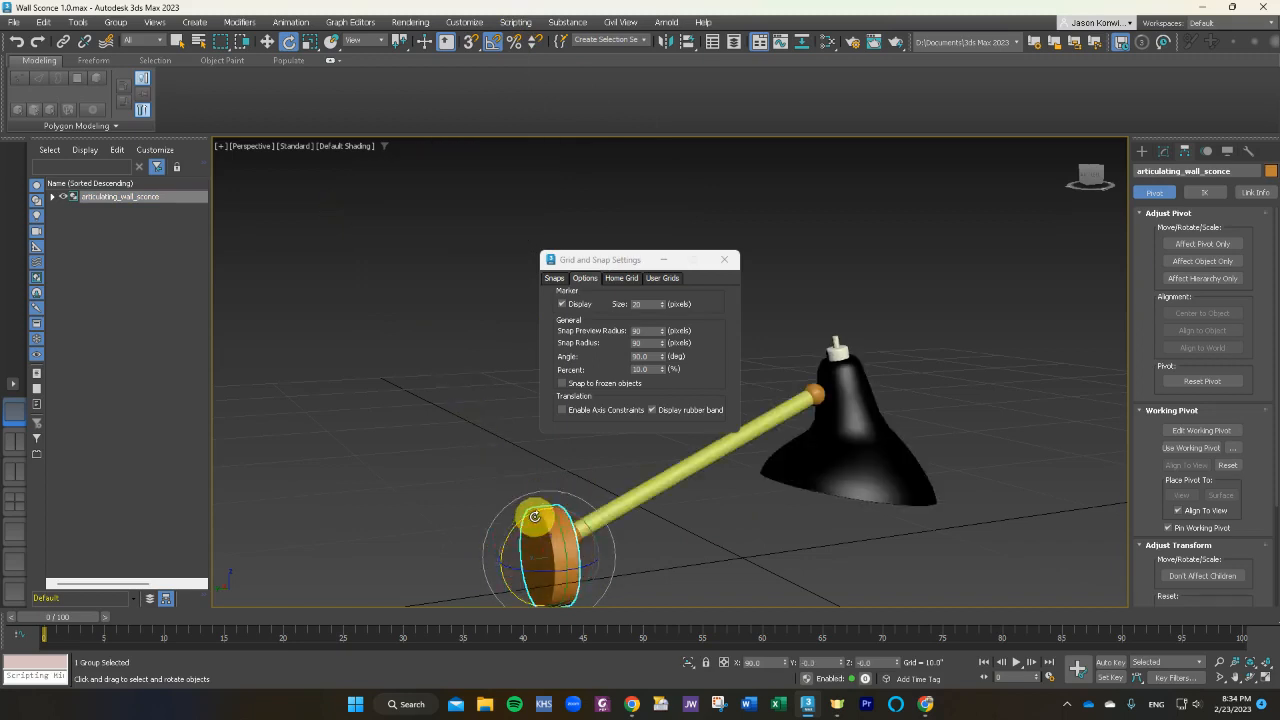
{"action": "left_click", "coordinate": [679, 530]}
{"action": "scroll", "coordinate": [676, 528], "scroll_direction": "down", "scroll_amount": 5}
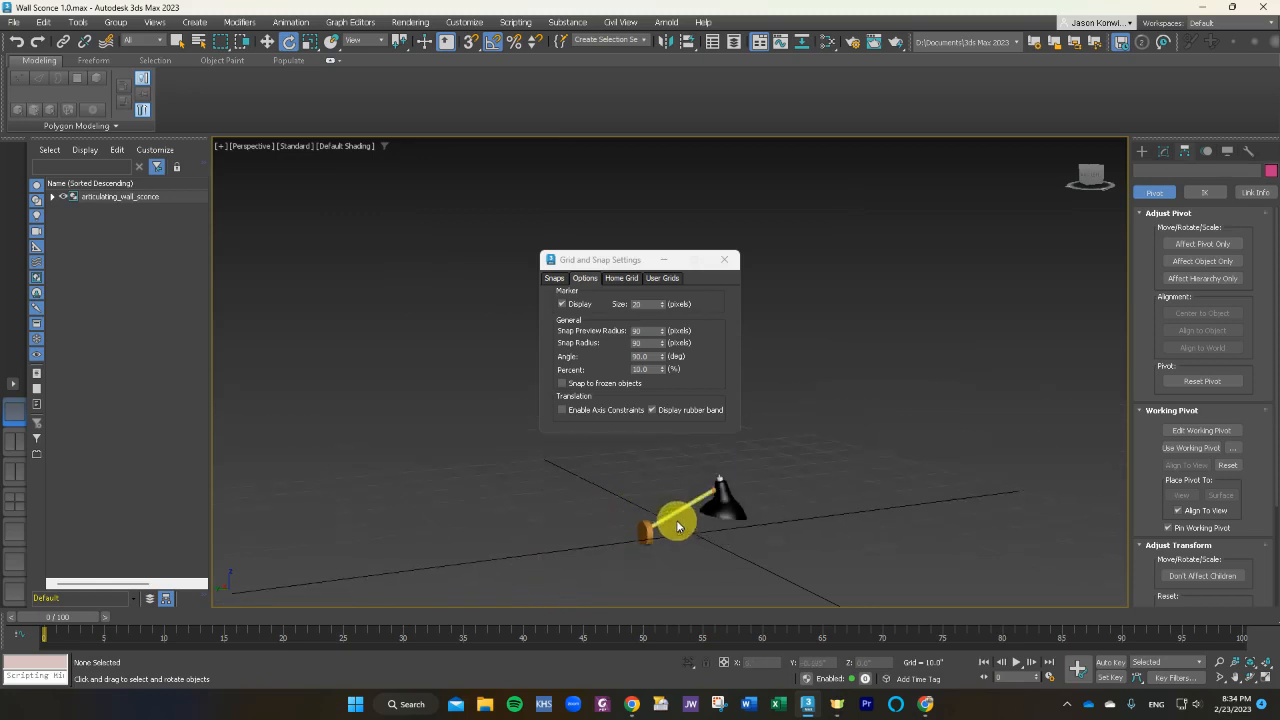
{"action": "scroll", "coordinate": [650, 443], "scroll_direction": "up", "scroll_amount": 3}
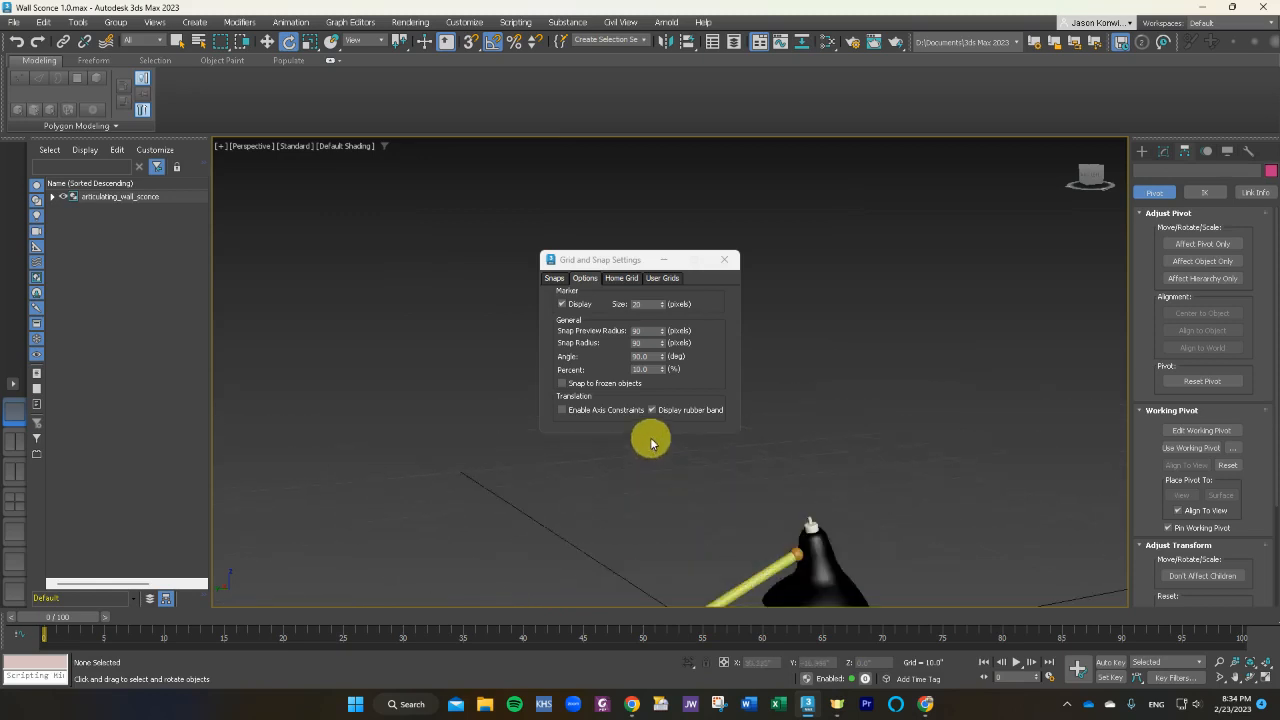
{"action": "left_click", "coordinate": [732, 261]}
Draw a box behind the sconce's round base, about 12 inches long, 67 inches wide and 23 inches high.
{"action": "middle_click_drag", "start_coordinate": [834, 466], "coordinate": [800, 335]}
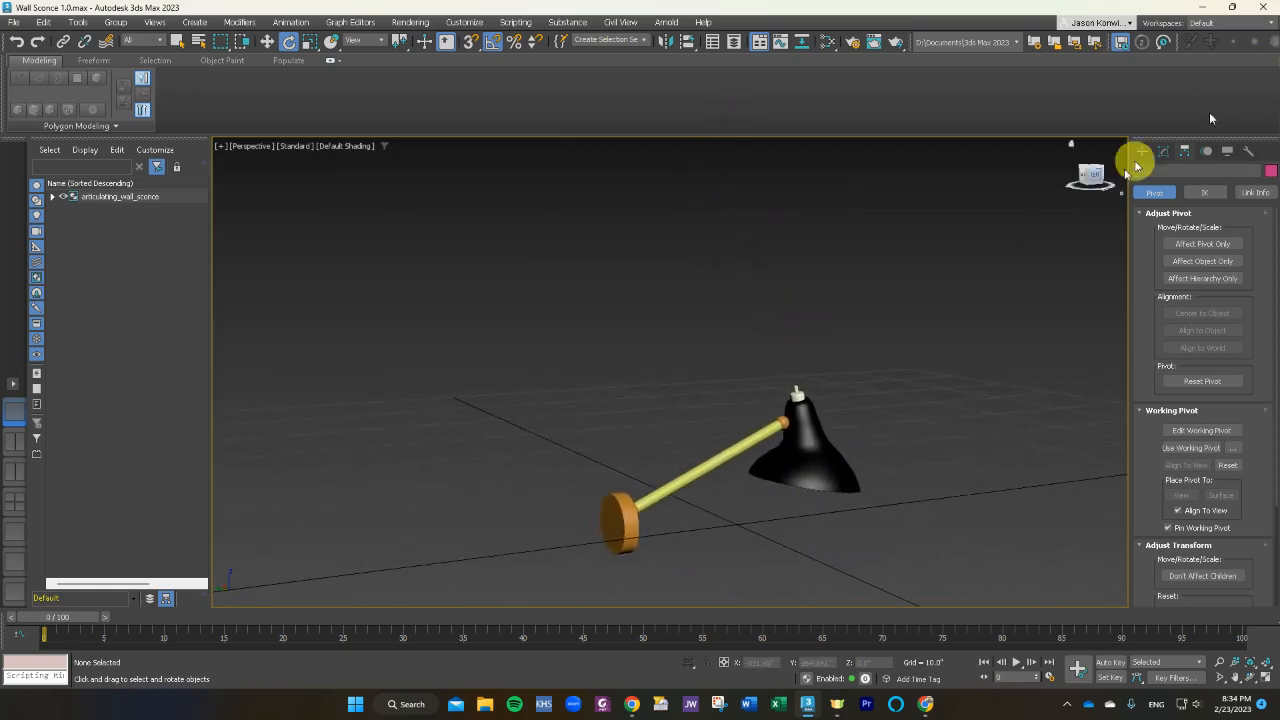
{"action": "left_click", "coordinate": [1141, 151]}
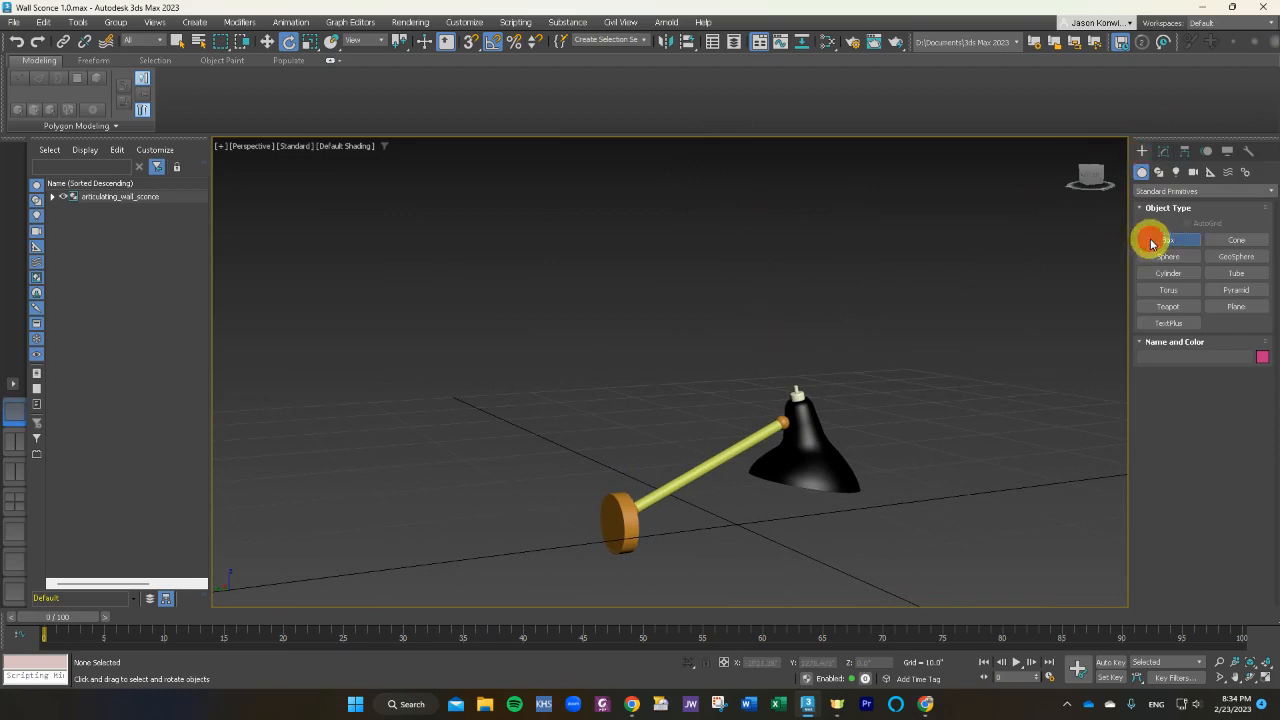
{"action": "left_click_drag", "start_coordinate": [429, 569], "coordinate": [385, 405]}
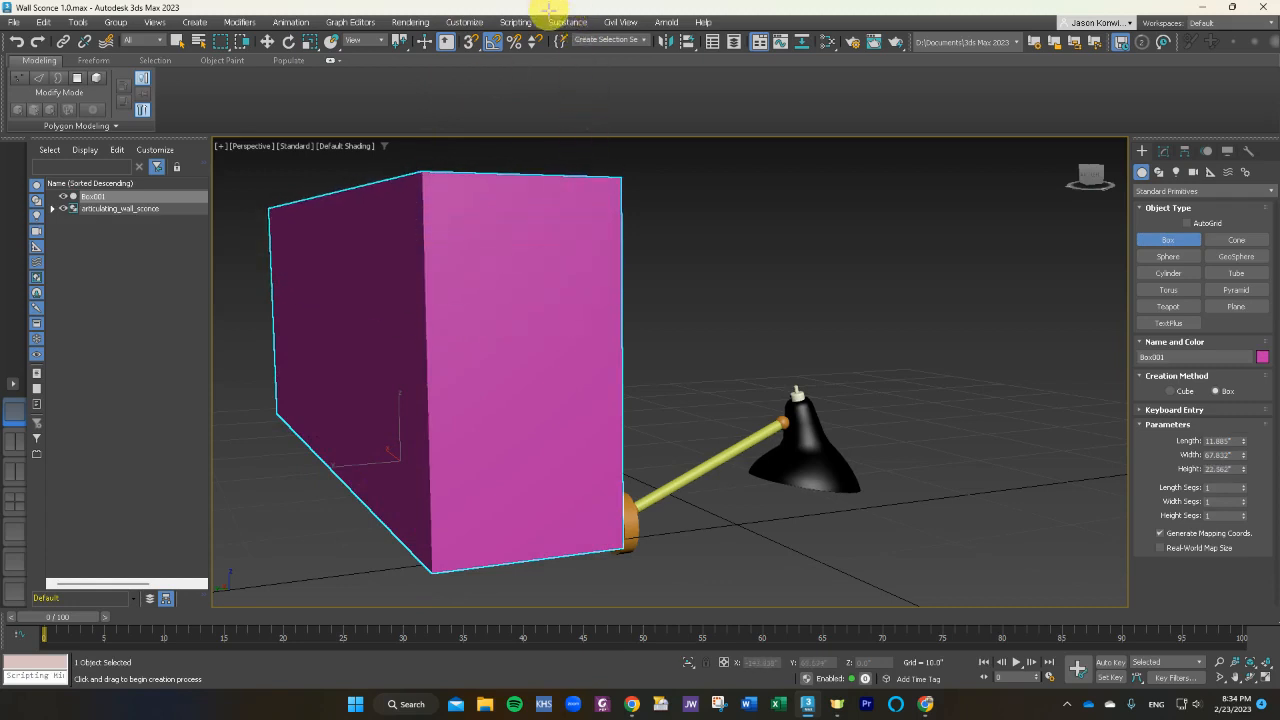
Set the box's width and height to 84 inches and leave box creation.
{"action": "double_click", "coordinate": [1237, 455]}
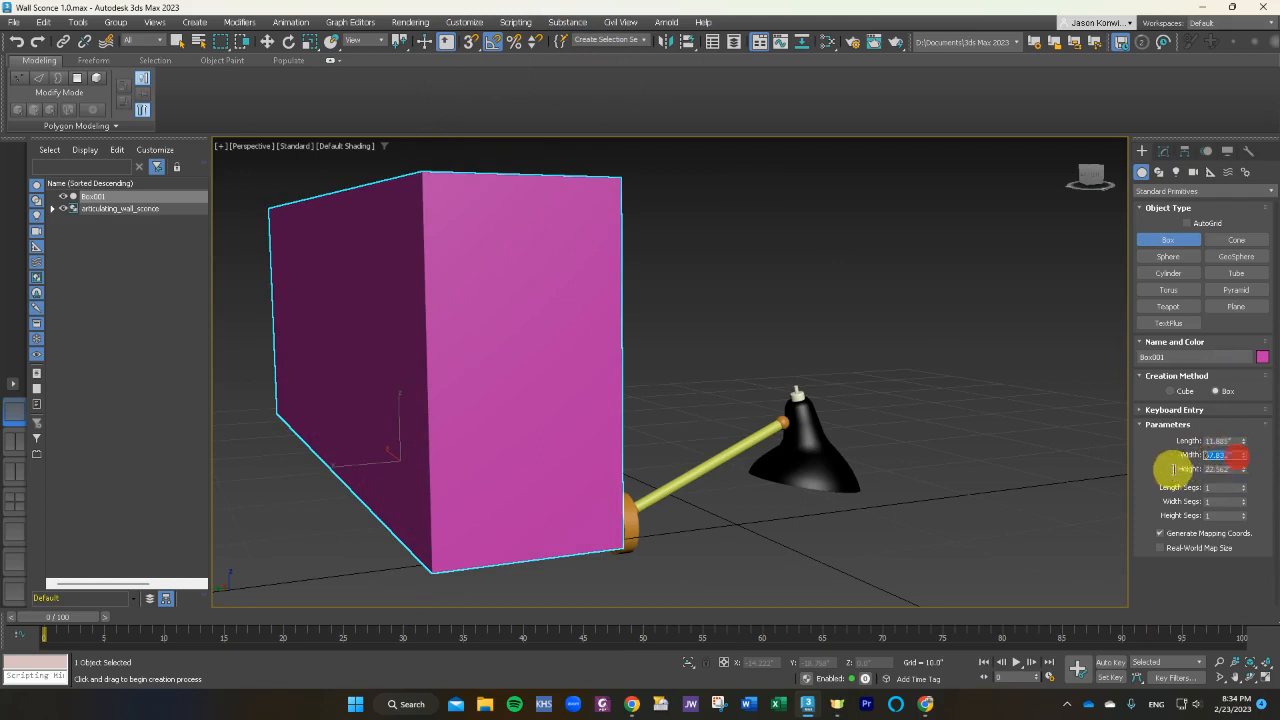
{"action": "type", "text": "84"}
{"action": "key", "text": "Return"}
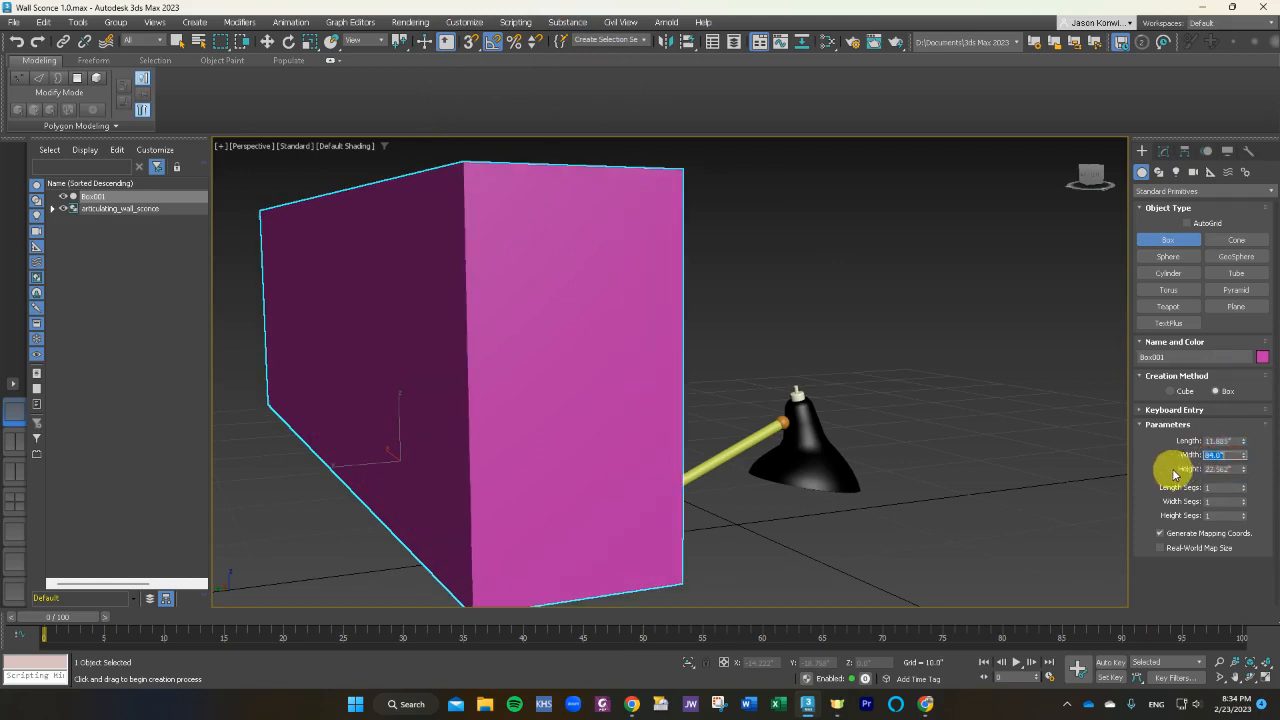
{"action": "double_click", "coordinate": [1234, 470]}
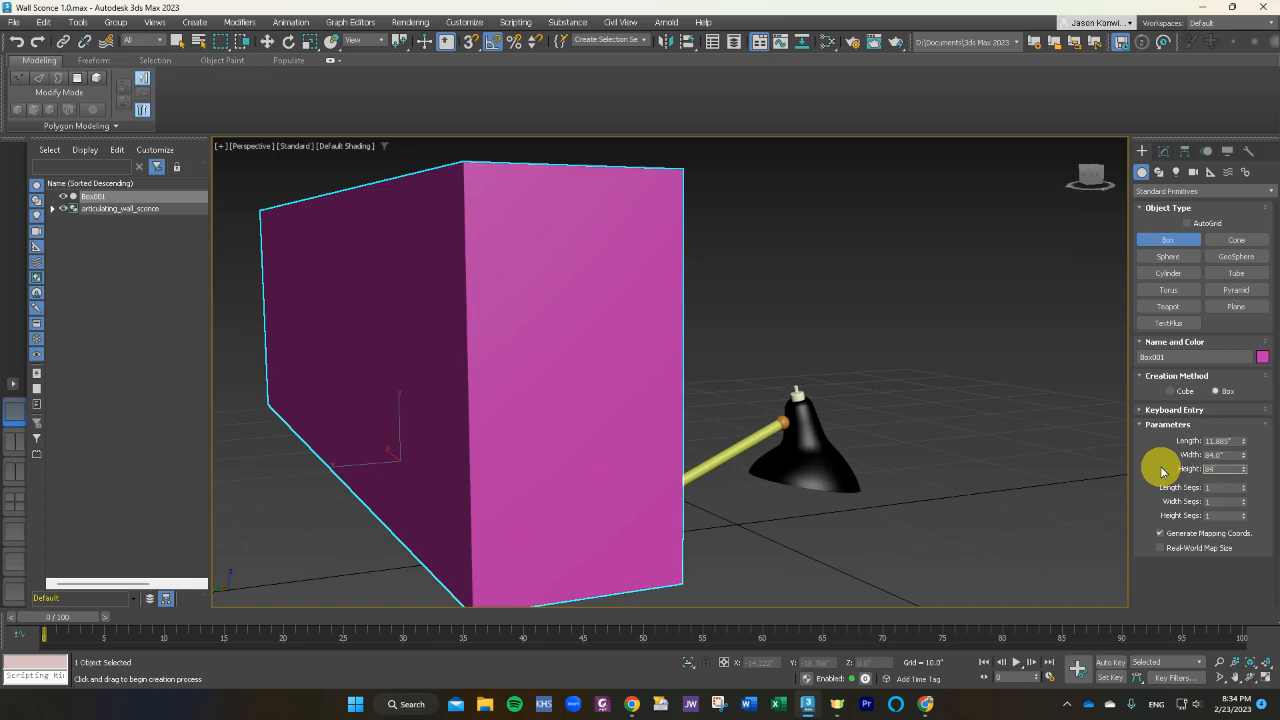
{"action": "key", "text": "Return"}
{"action": "left_click", "coordinate": [885, 510]}
{"action": "middle_click_drag", "start_coordinate": [885, 510], "coordinate": [821, 487], "text": "alt"}
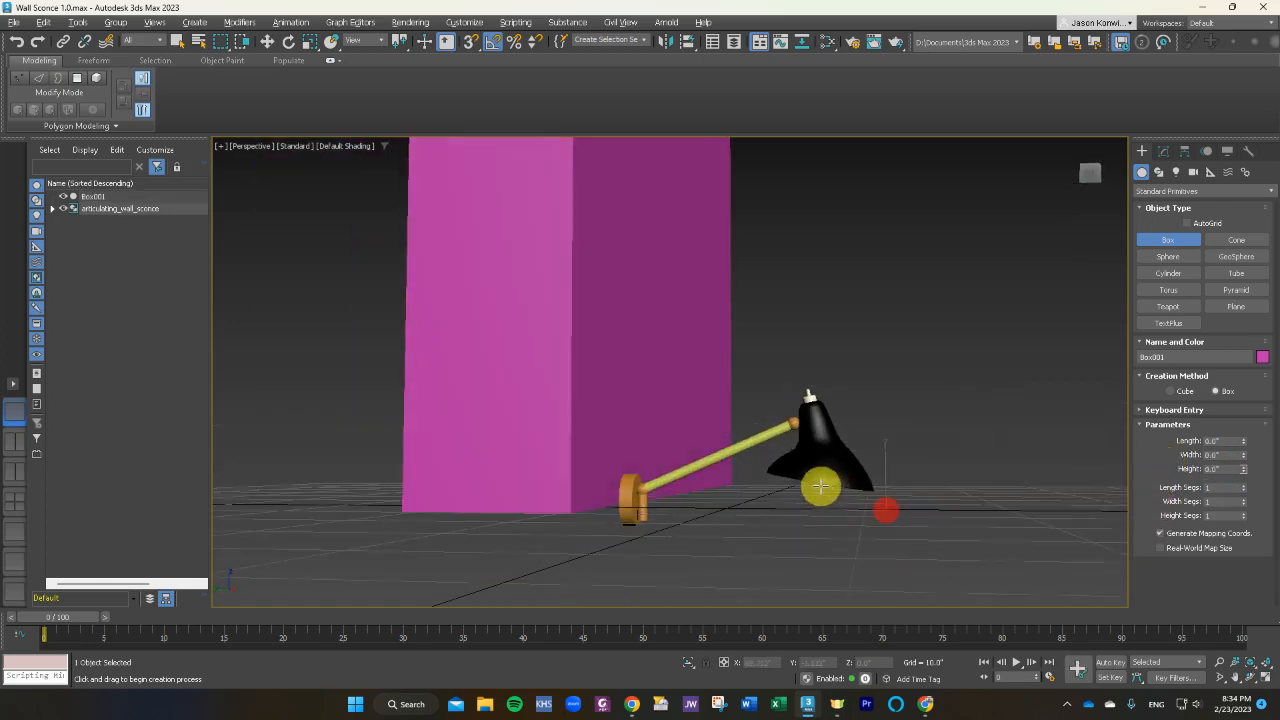
{"action": "left_click_drag", "start_coordinate": [821, 487], "coordinate": [615, 363]}
{"action": "right_click", "coordinate": [1119, 251]}
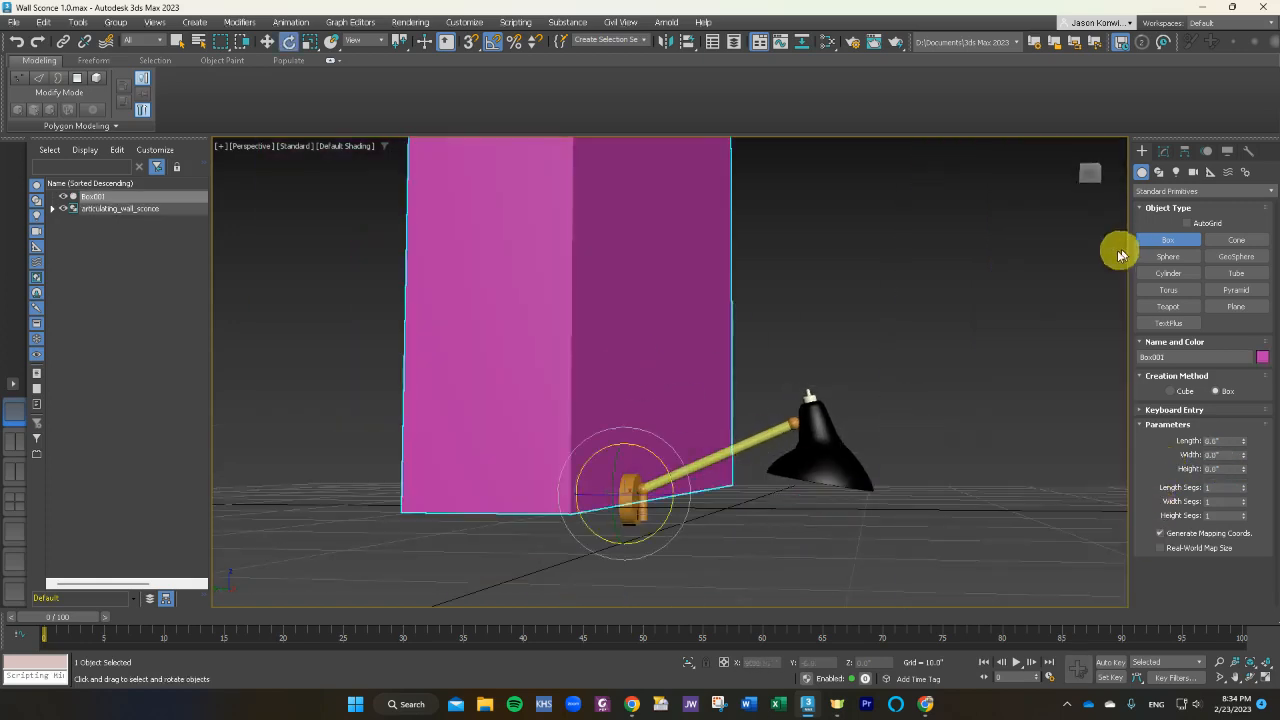
Change the wall box's object color to teal and clear the selection.
{"action": "left_click", "coordinate": [270, 44]}
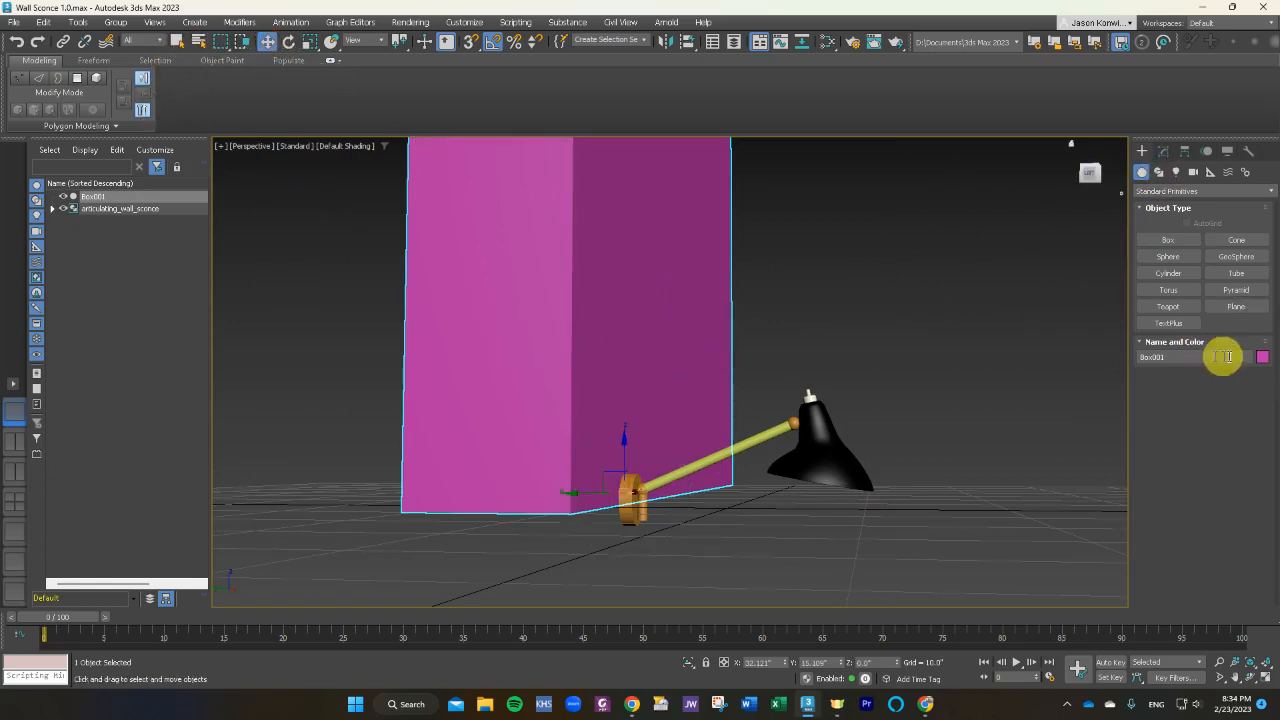
{"action": "left_click", "coordinate": [1263, 358]}
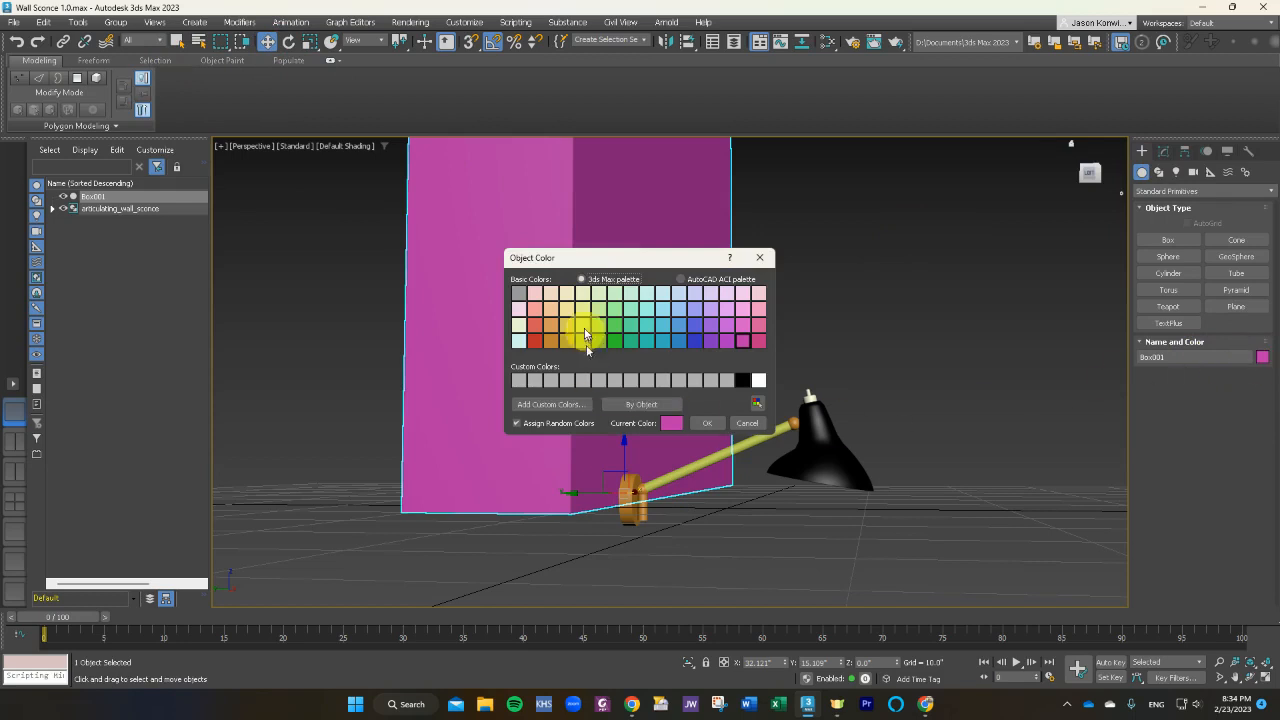
{"action": "left_click", "coordinate": [646, 325]}
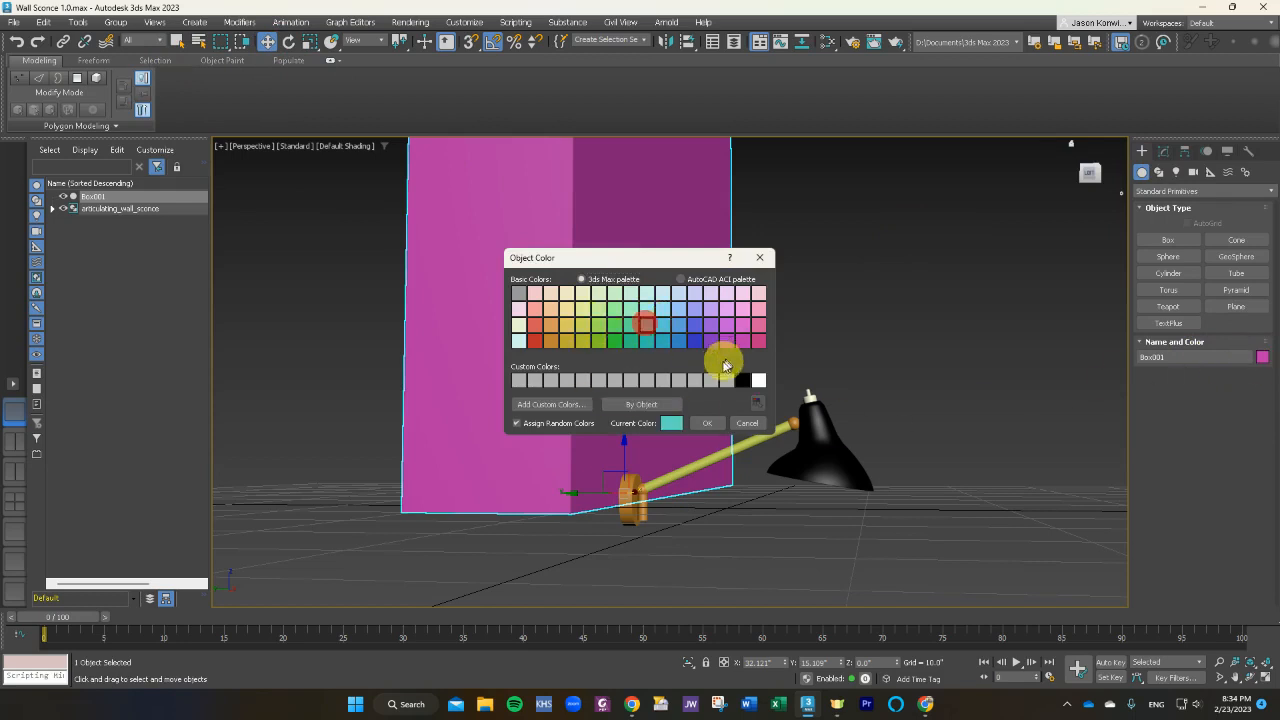
{"action": "left_click", "coordinate": [718, 424]}
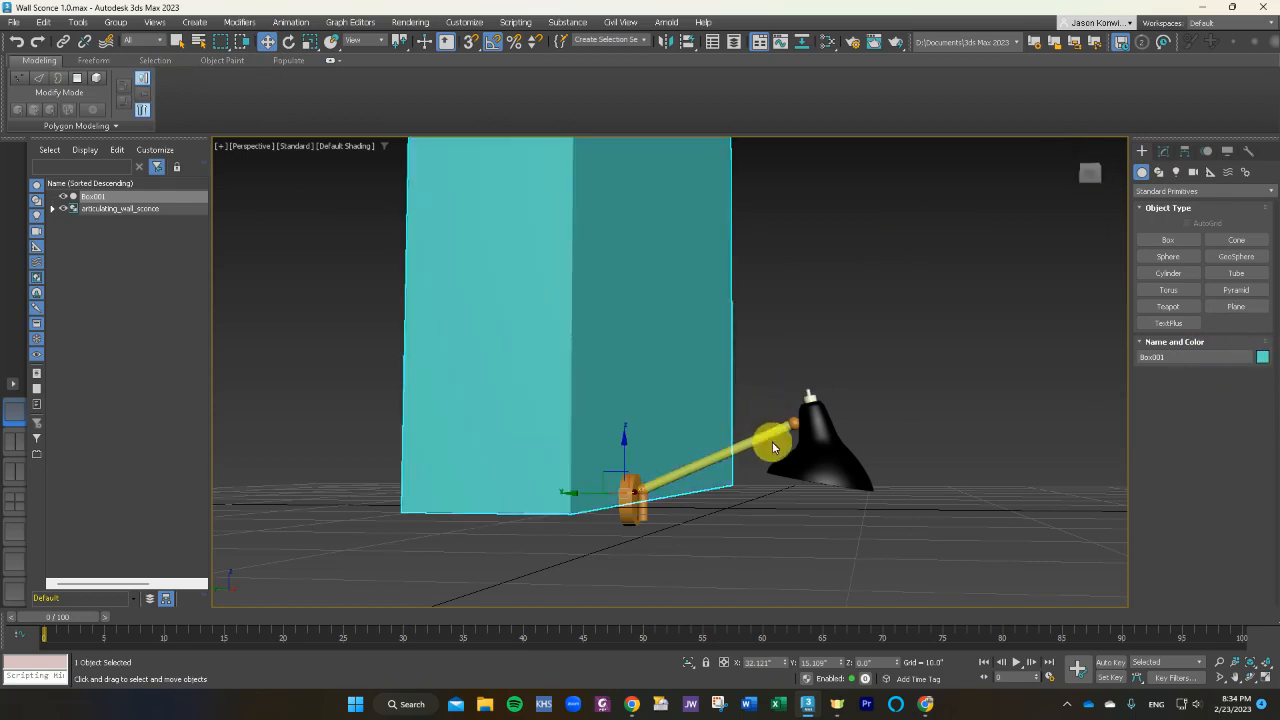
{"action": "left_click", "coordinate": [772, 443]}
Select the articulating_wall_sconce parent and raise the whole lamp about 48 inches up the face of the wall box.
{"action": "scroll", "coordinate": [642, 431], "scroll_direction": "down", "scroll_amount": 3}
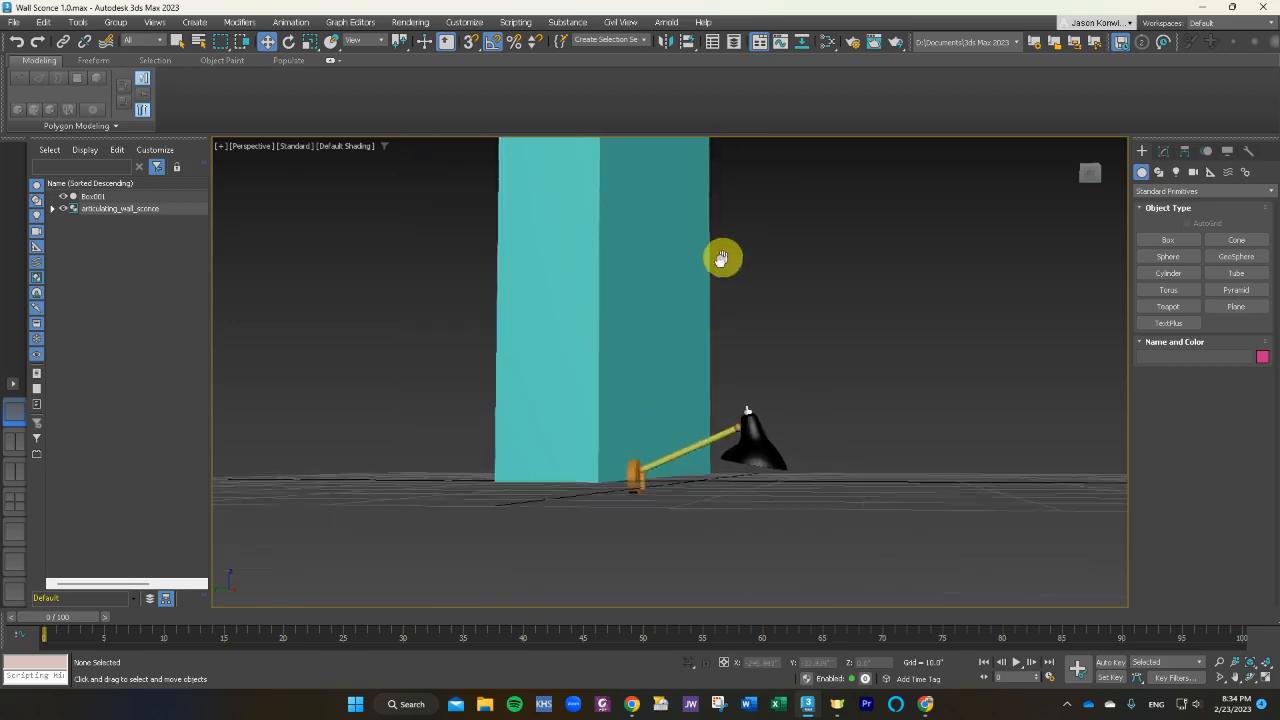
{"action": "middle_click_drag", "start_coordinate": [721, 259], "coordinate": [631, 349]}
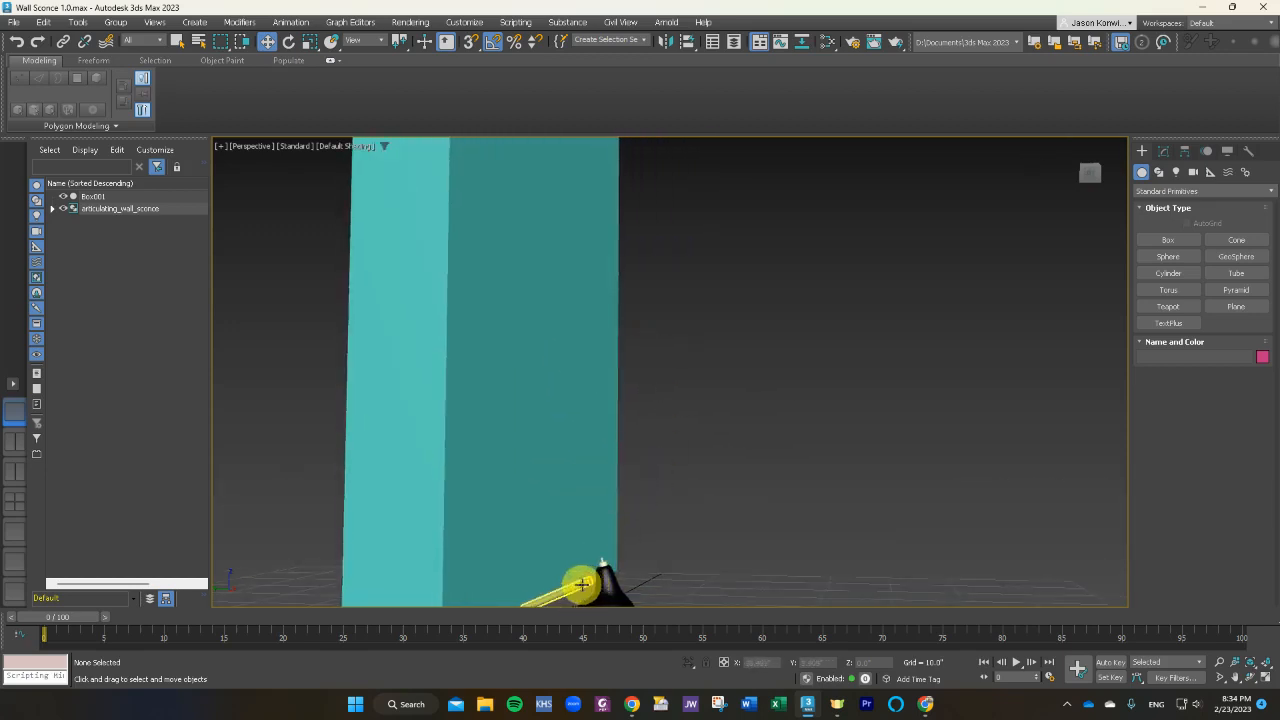
{"action": "left_click", "coordinate": [602, 573]}
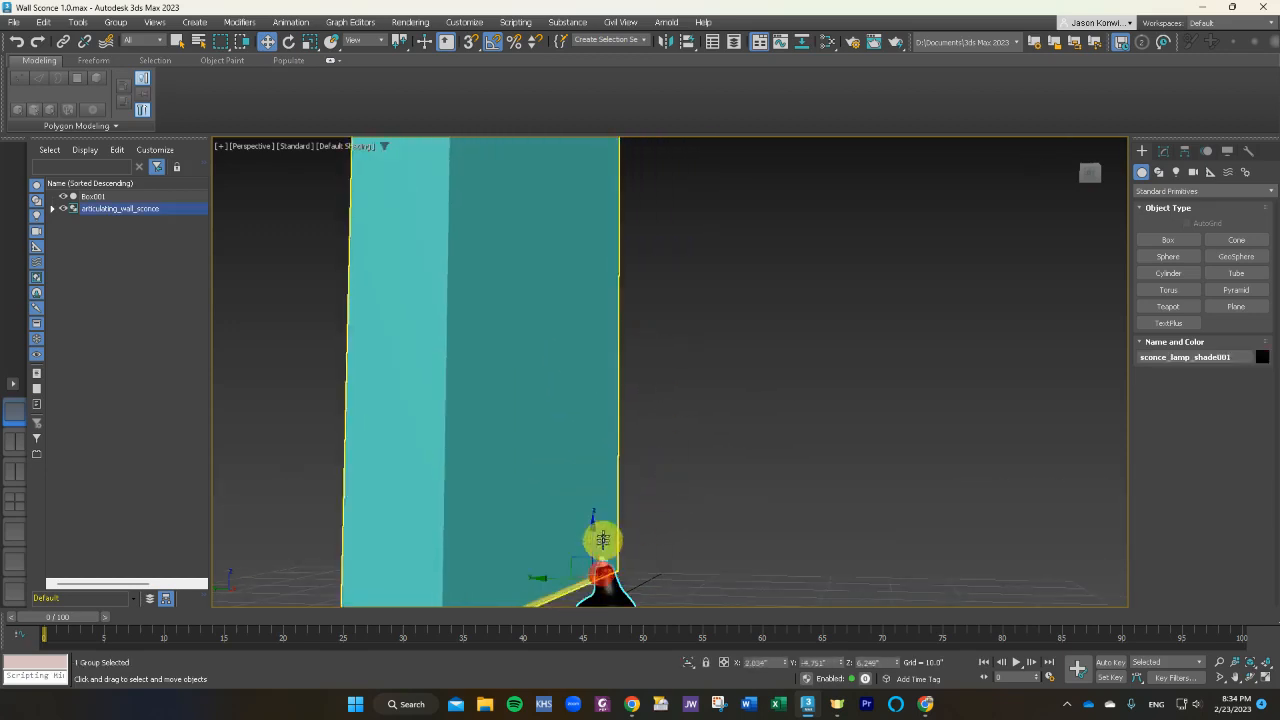
{"action": "left_click", "coordinate": [98, 212]}
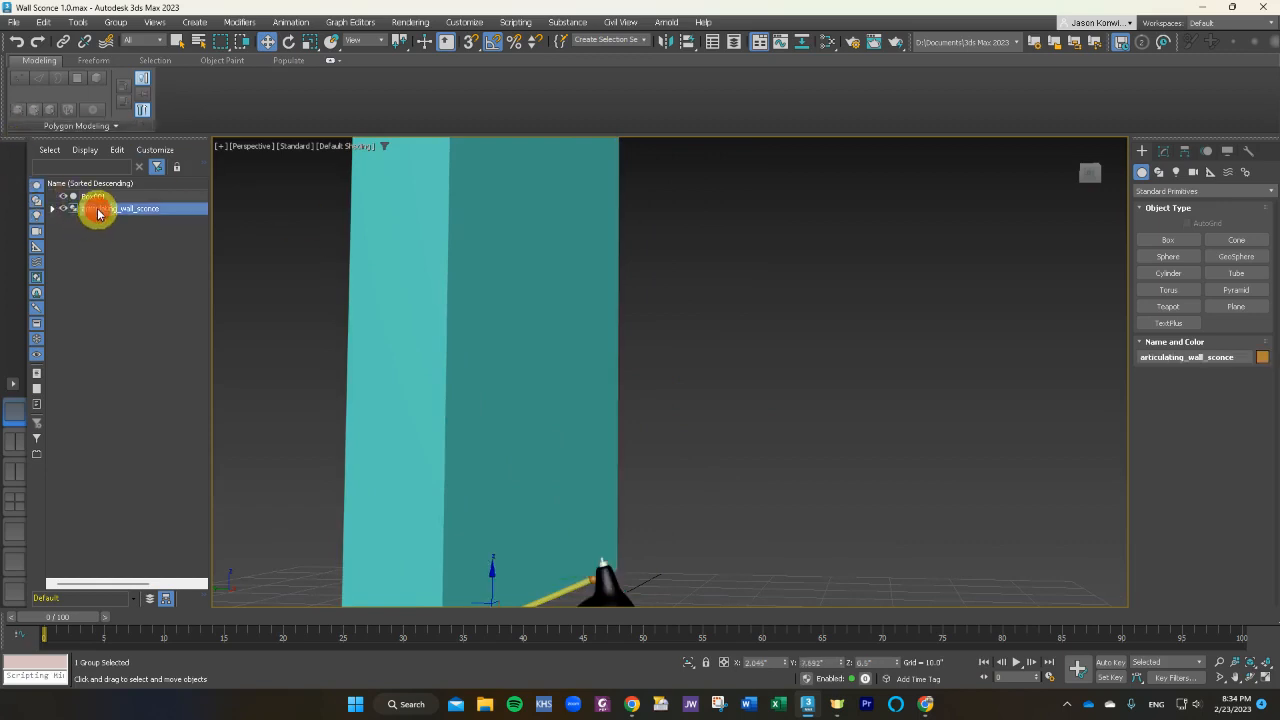
{"action": "left_click", "coordinate": [268, 42]}
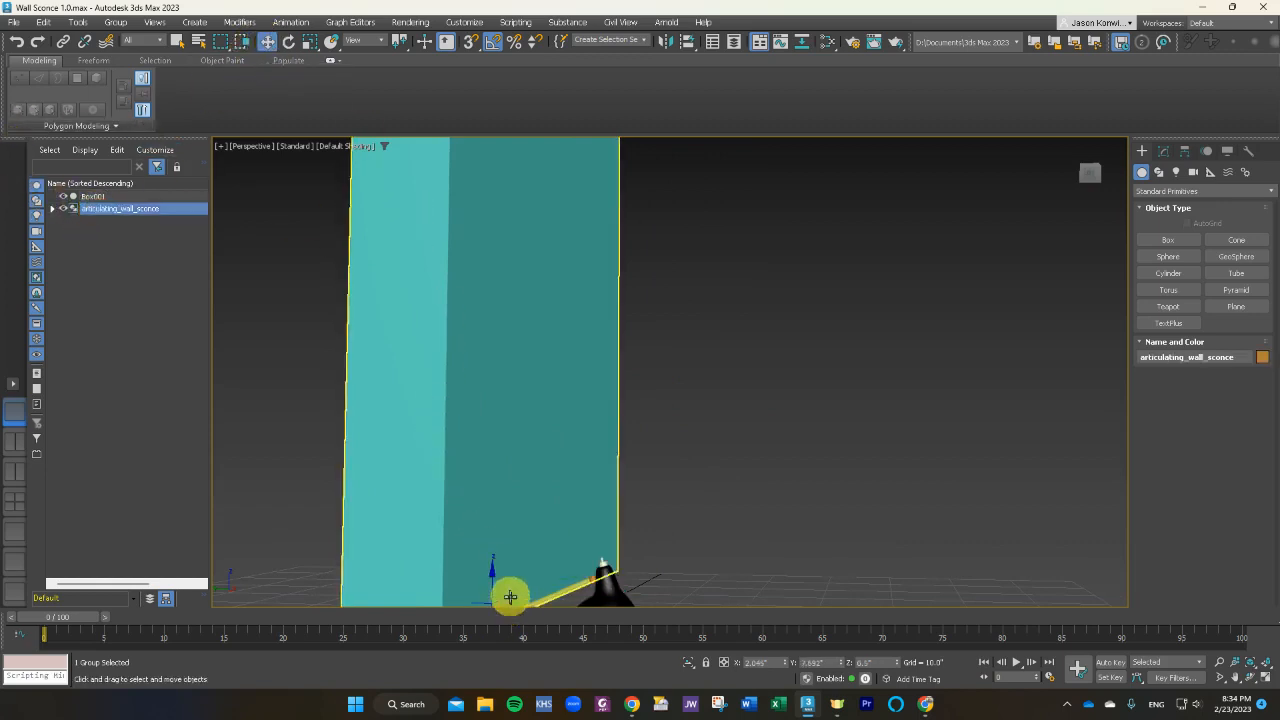
{"action": "left_click_drag", "start_coordinate": [492, 589], "coordinate": [477, 203]}
{"action": "scroll", "coordinate": [534, 297], "scroll_direction": "up", "scroll_amount": 2}
{"action": "scroll", "coordinate": [534, 297], "scroll_direction": "down", "scroll_amount": 2}
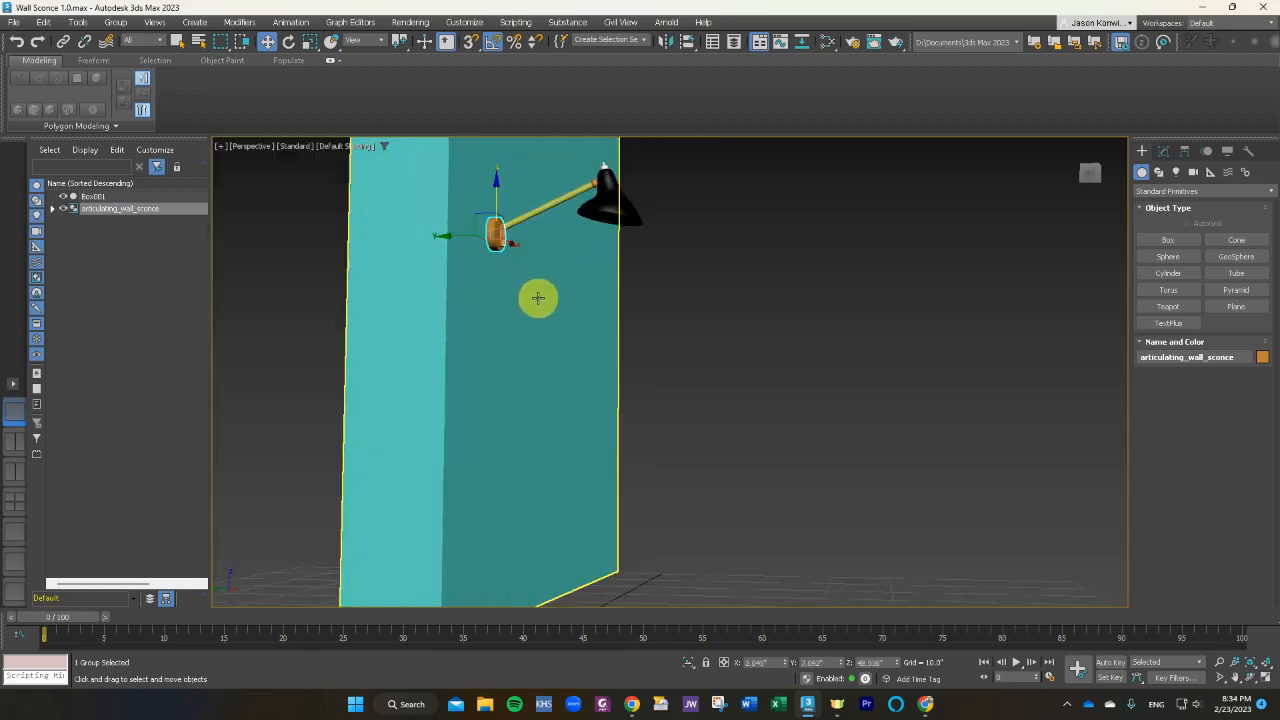
{"action": "left_click", "coordinate": [731, 334]}
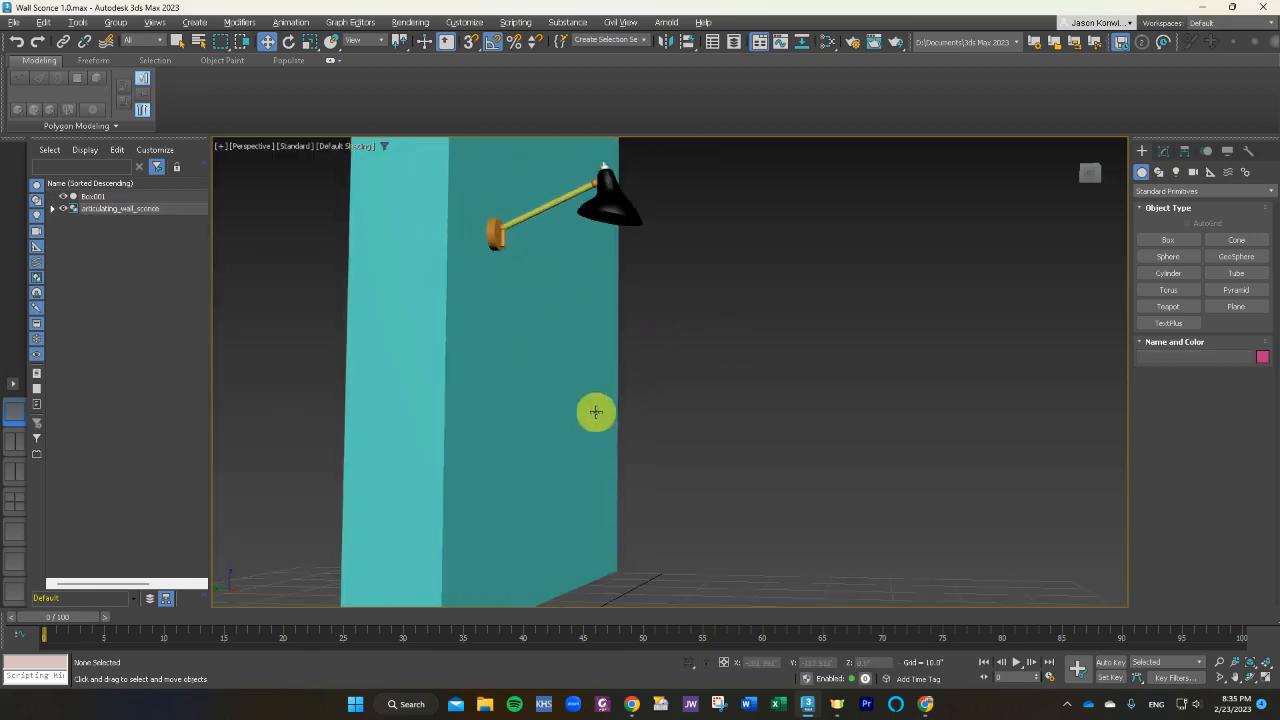
Turn off angle snapping and rotate the articulating arm on its lower hinge so it points up and away from the wall.
{"action": "middle_click_drag", "start_coordinate": [594, 411], "coordinate": [577, 413], "text": "alt"}
{"action": "left_click", "coordinate": [534, 207]}
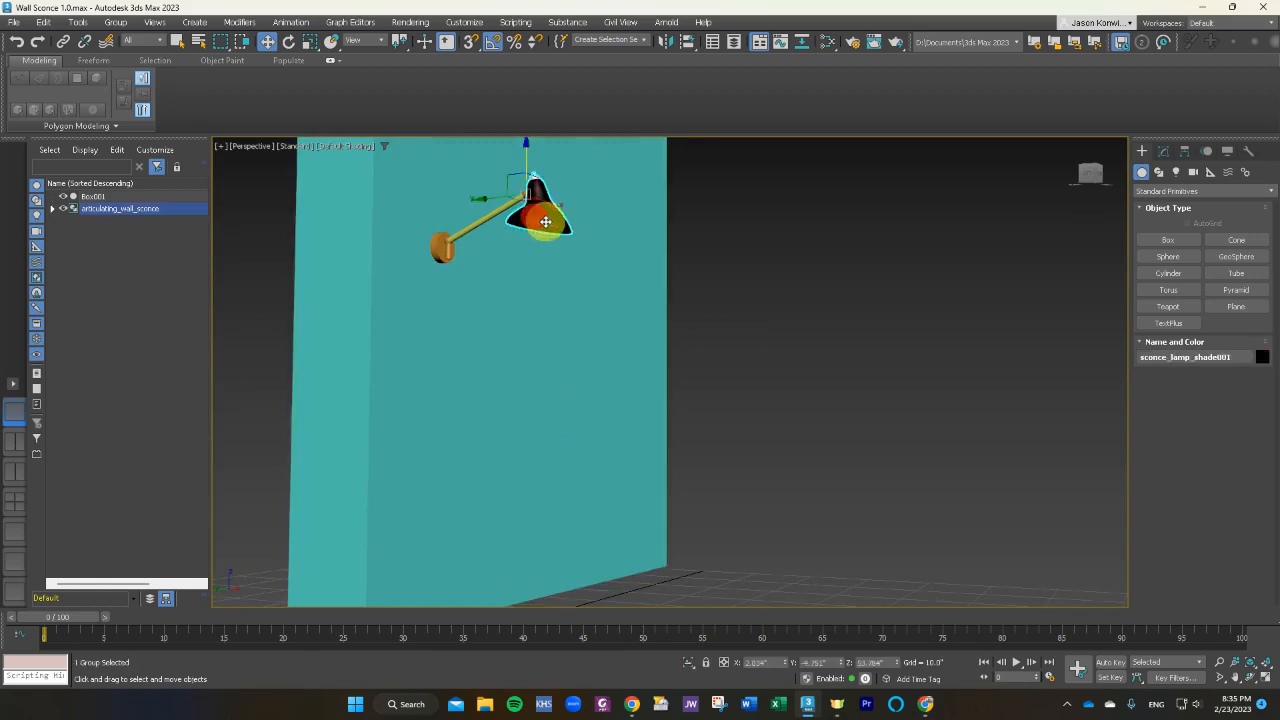
{"action": "middle_click_drag", "start_coordinate": [520, 270], "coordinate": [511, 336], "text": "alt"}
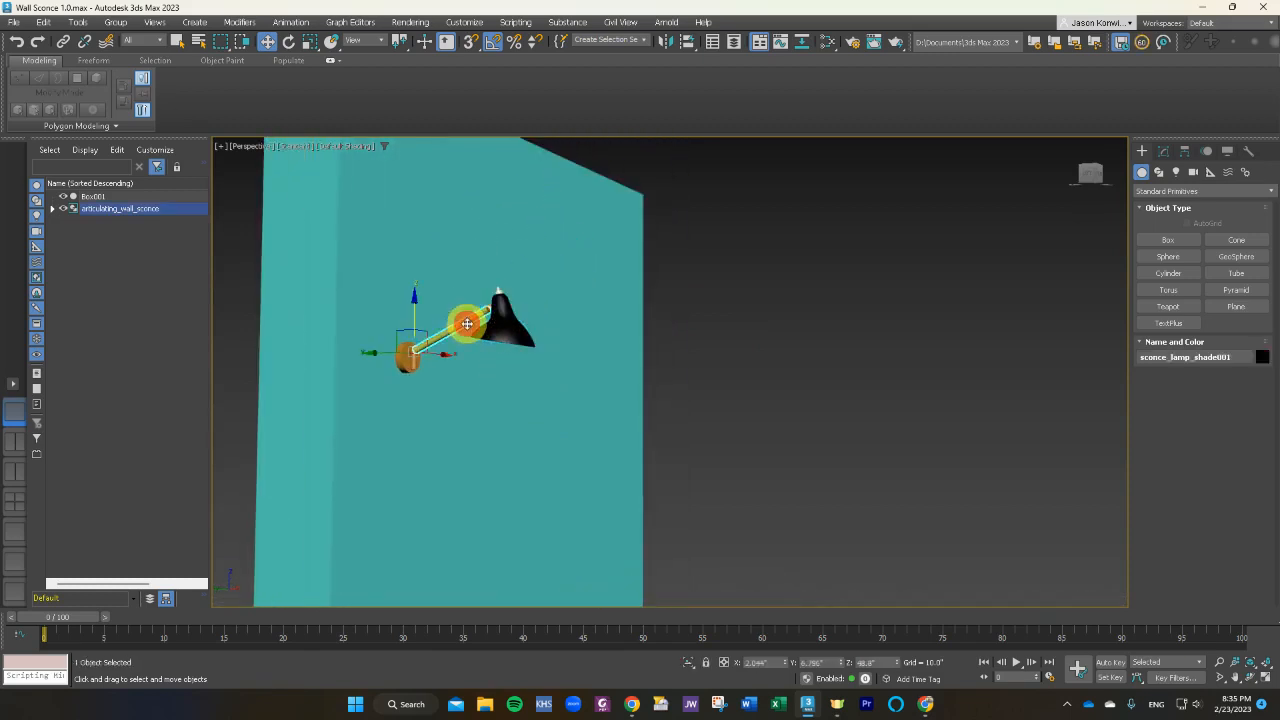
{"action": "left_click", "coordinate": [462, 332]}
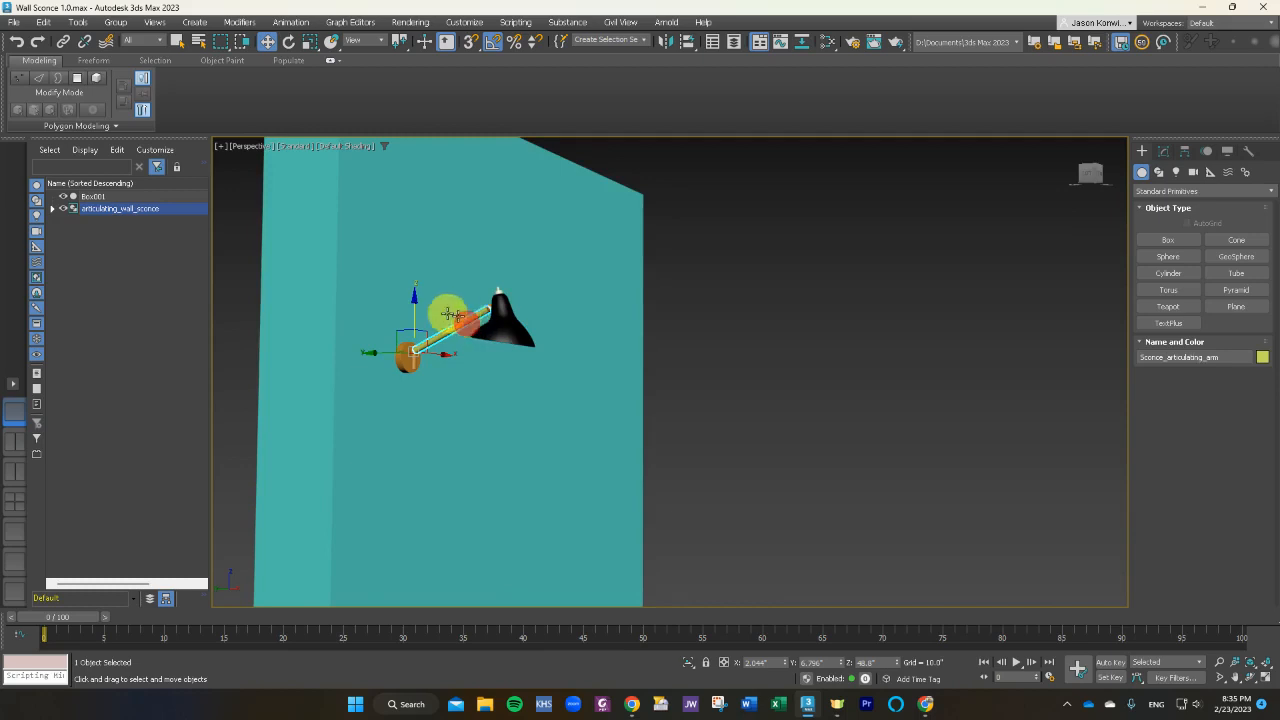
{"action": "left_click", "coordinate": [288, 42]}
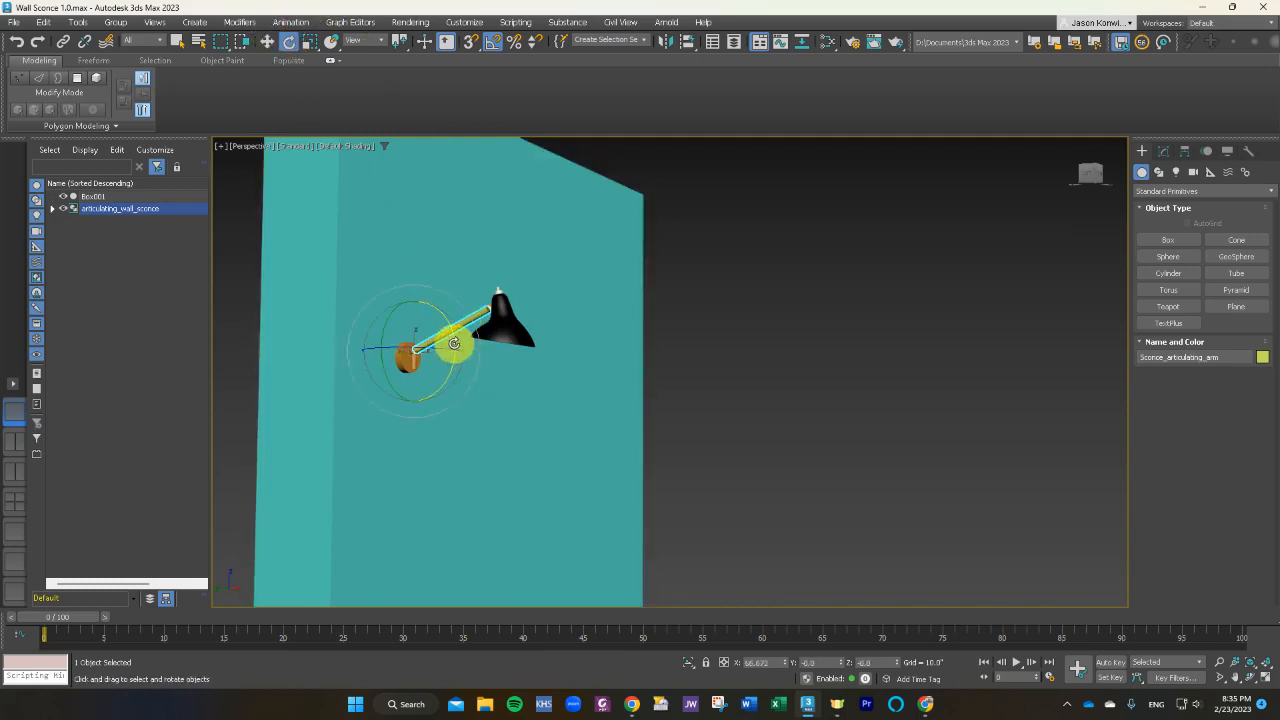
{"action": "left_click_drag", "start_coordinate": [454, 343], "coordinate": [452, 336]}
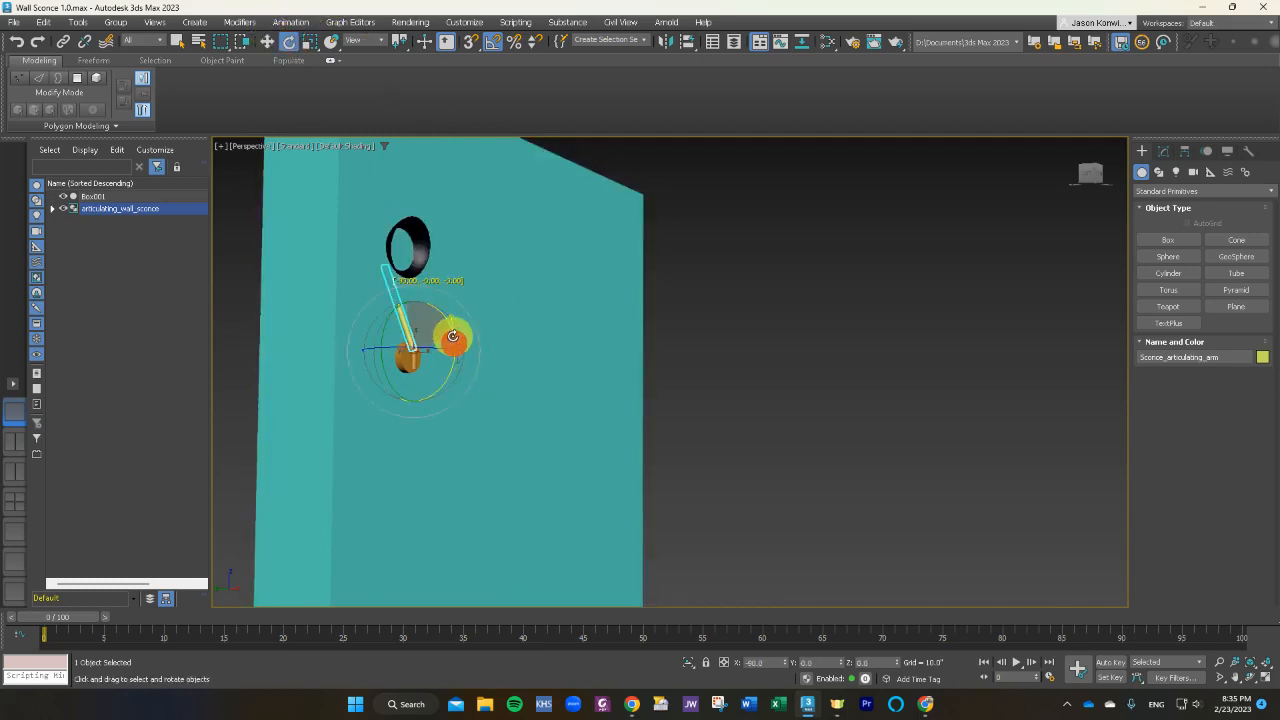
{"action": "left_click", "coordinate": [493, 41]}
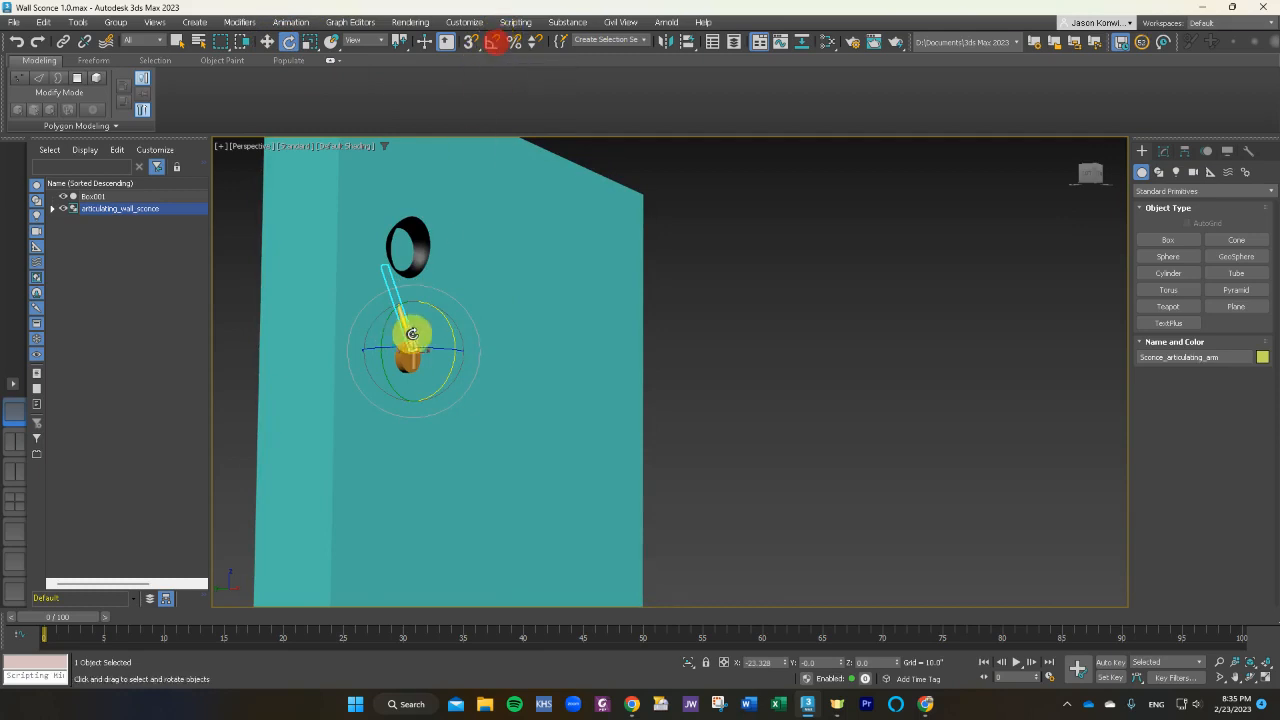
{"action": "left_click_drag", "start_coordinate": [439, 324], "coordinate": [414, 463]}
Rotate the lamp shade about the upper hinge so its opening faces downward, and select the wall box.
{"action": "left_click", "coordinate": [522, 318]}
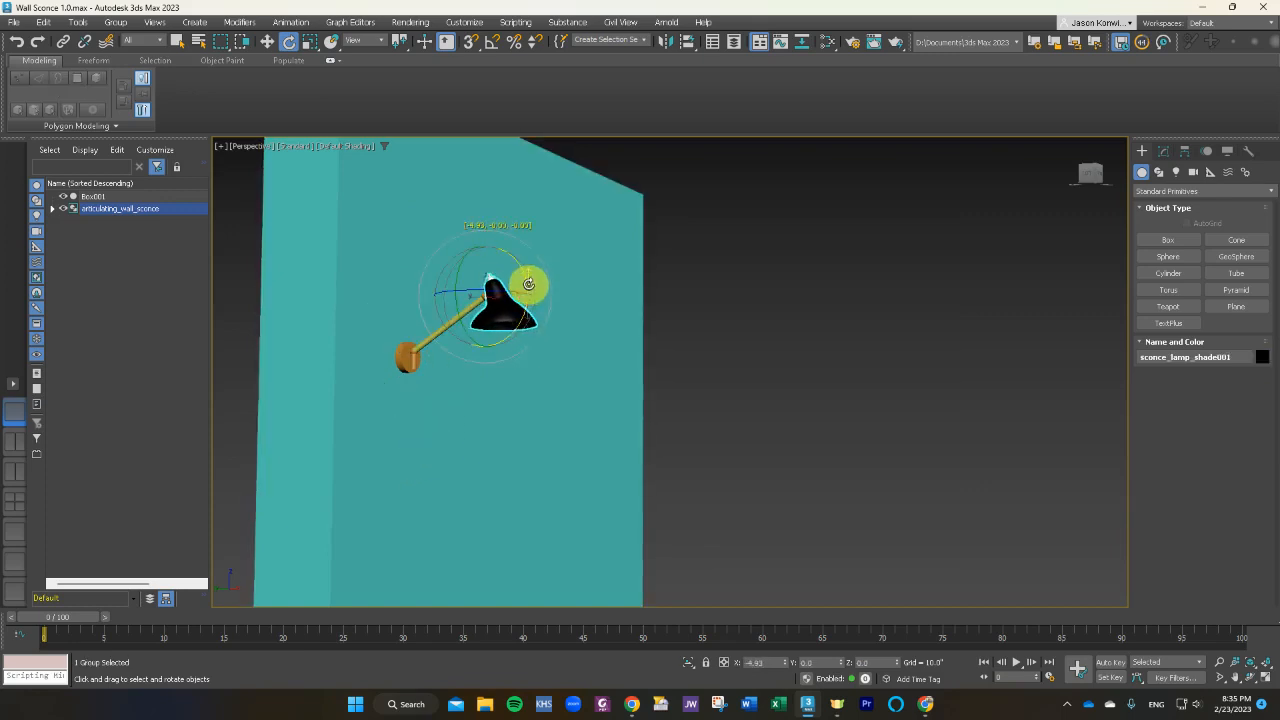
{"action": "left_click_drag", "start_coordinate": [528, 283], "coordinate": [511, 354]}
{"action": "left_click", "coordinate": [500, 380]}
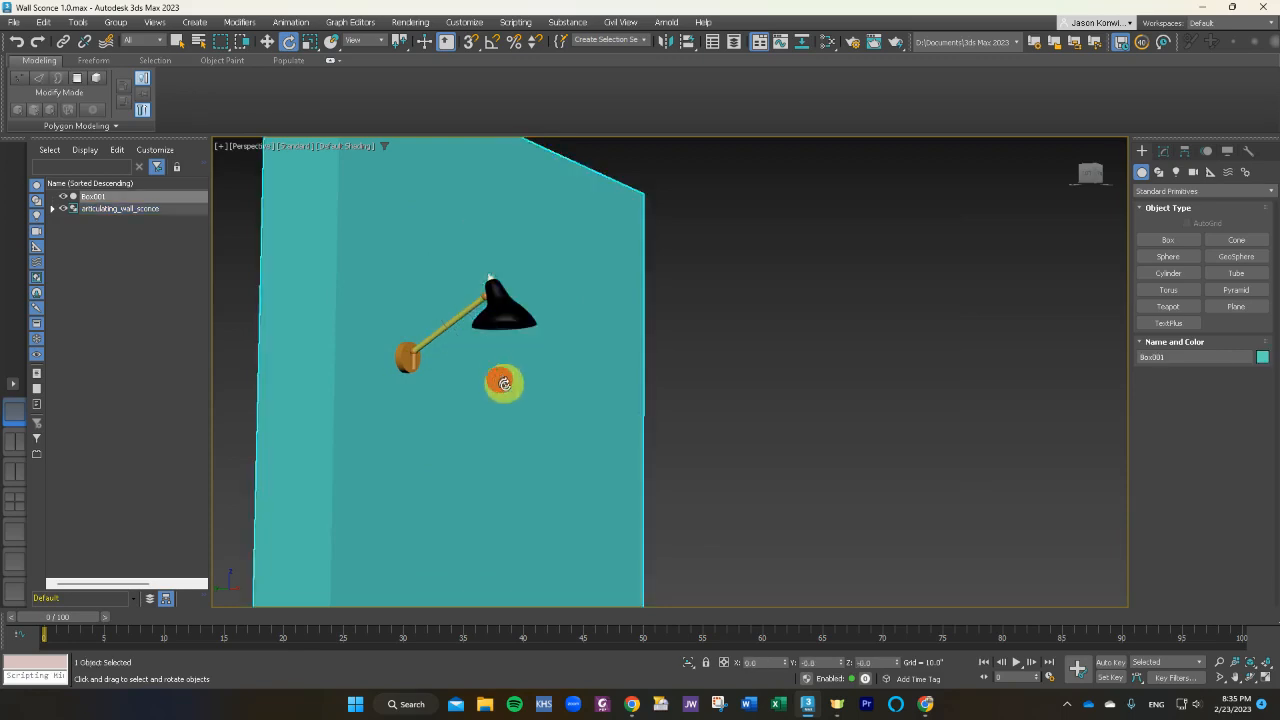
{"action": "middle_click_drag", "start_coordinate": [517, 426], "coordinate": [491, 423], "text": "alt"}
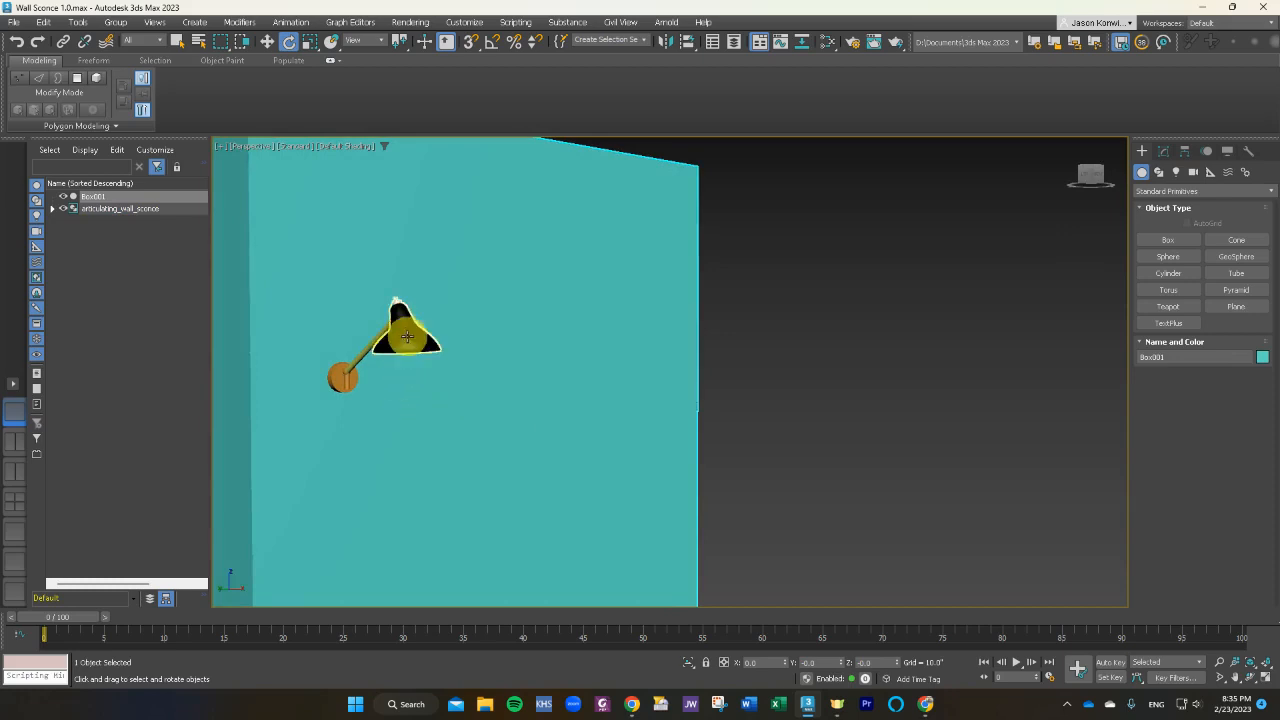
{"action": "left_click", "coordinate": [338, 381]}
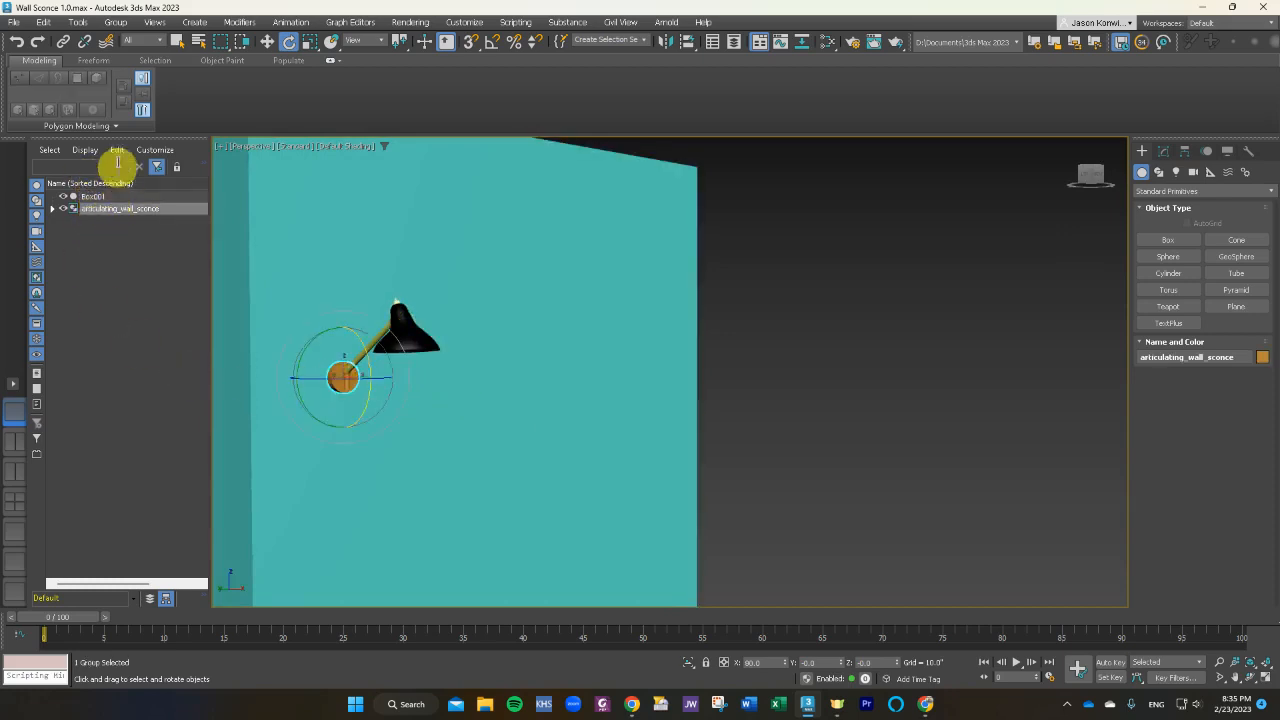
{"action": "left_click", "coordinate": [268, 41]}
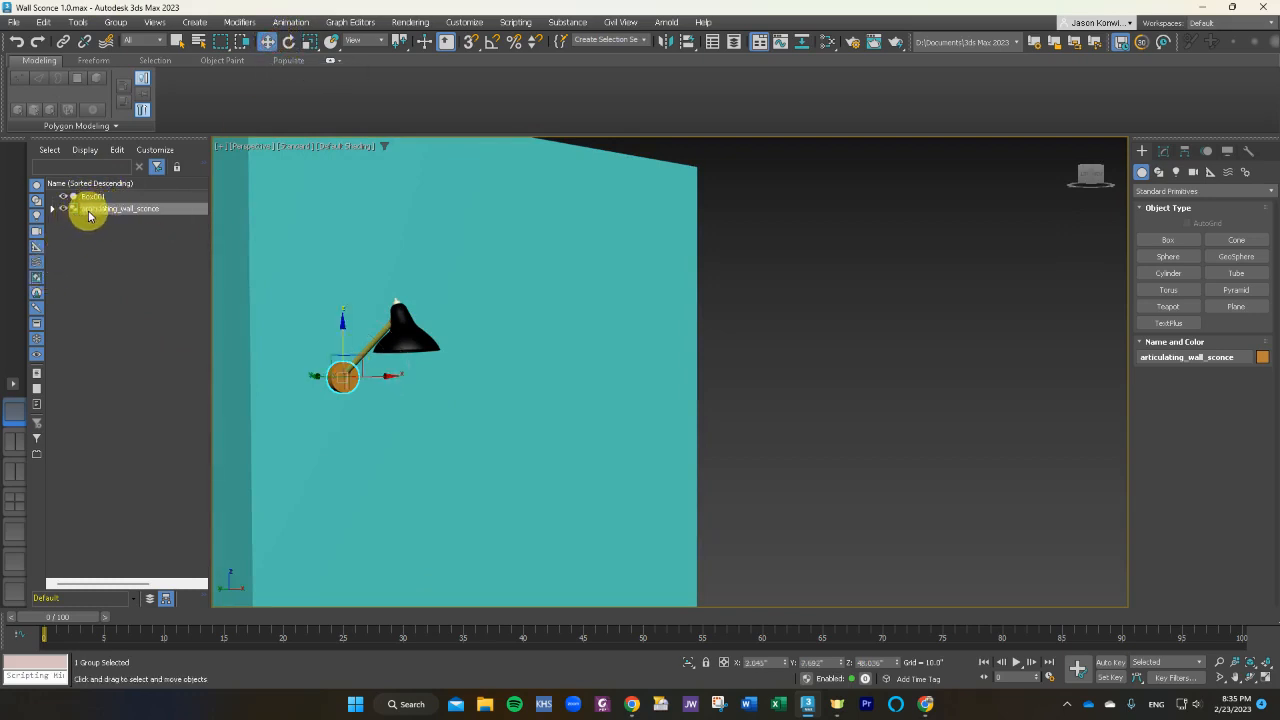
{"action": "left_click_drag", "start_coordinate": [349, 374], "coordinate": [450, 374], "text": "shift"}
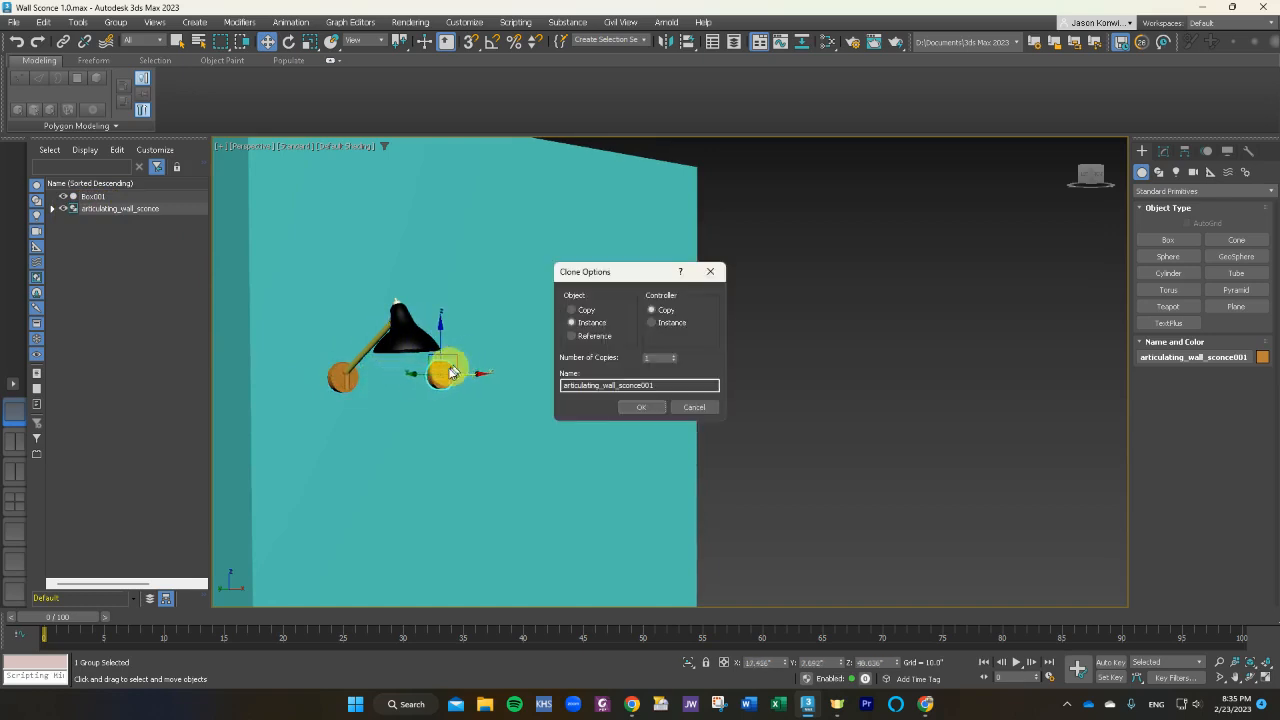
{"action": "left_click", "coordinate": [693, 407]}
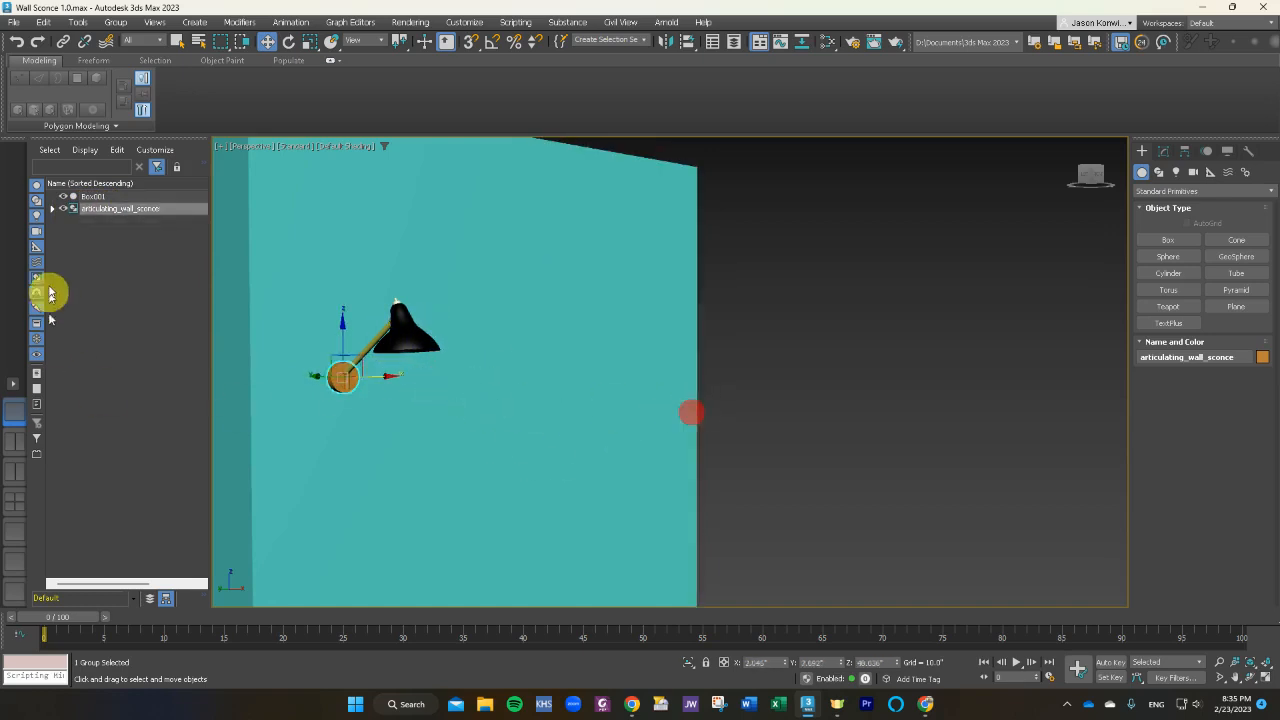
Select the articulating_wall_sconce with its whole hierarchy and clone it as an instance about 43 inches along the wall in X.
{"action": "double_click", "coordinate": [90, 212]}
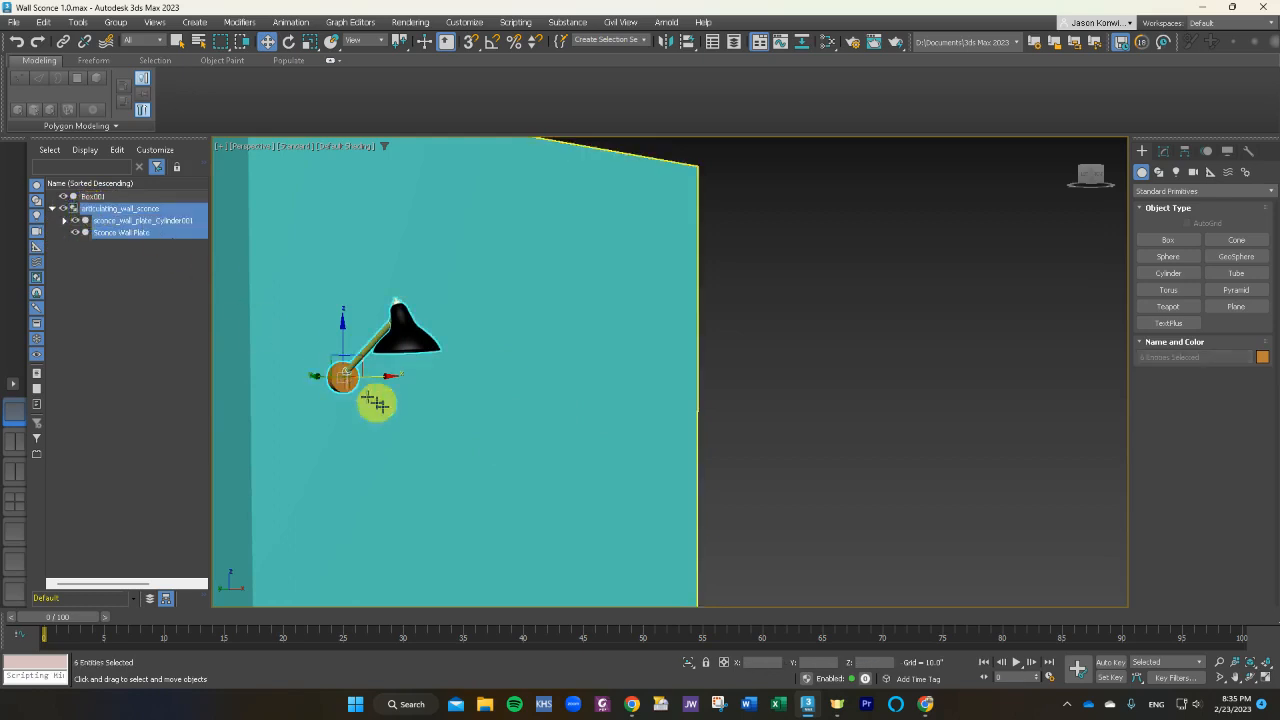
{"action": "left_click_drag", "start_coordinate": [383, 380], "coordinate": [626, 340], "text": "shift"}
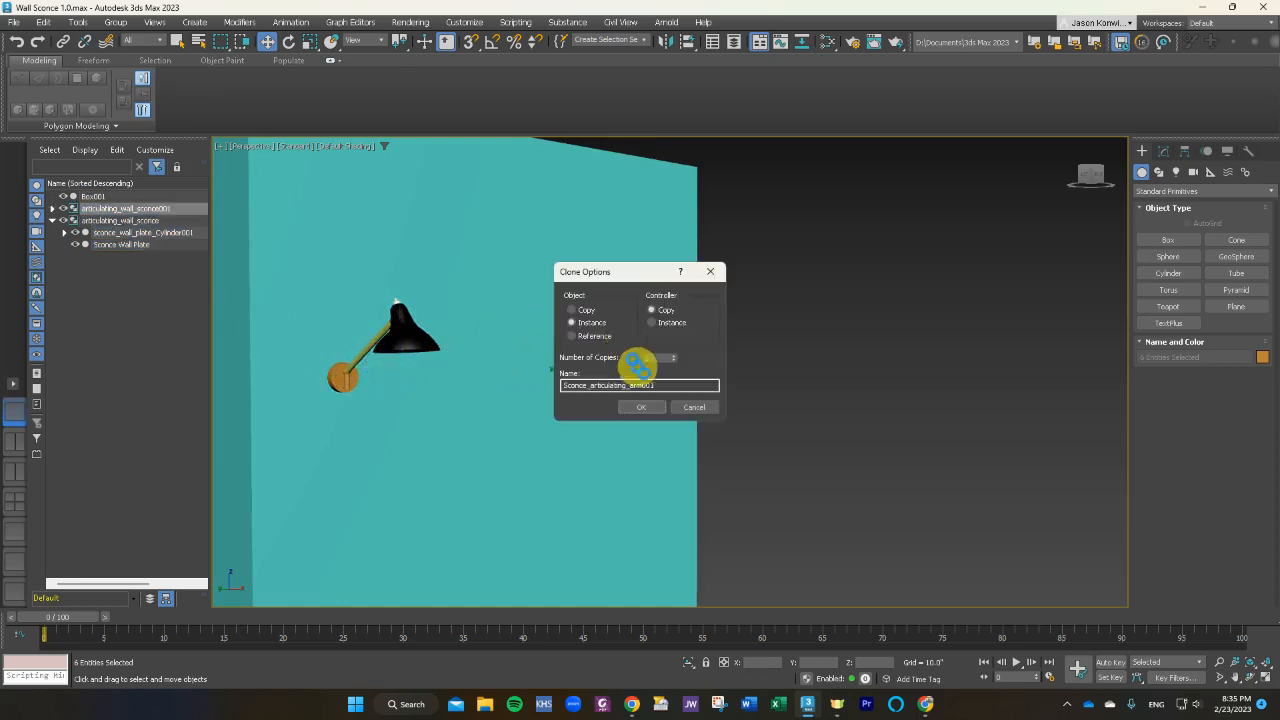
{"action": "left_click", "coordinate": [657, 410]}
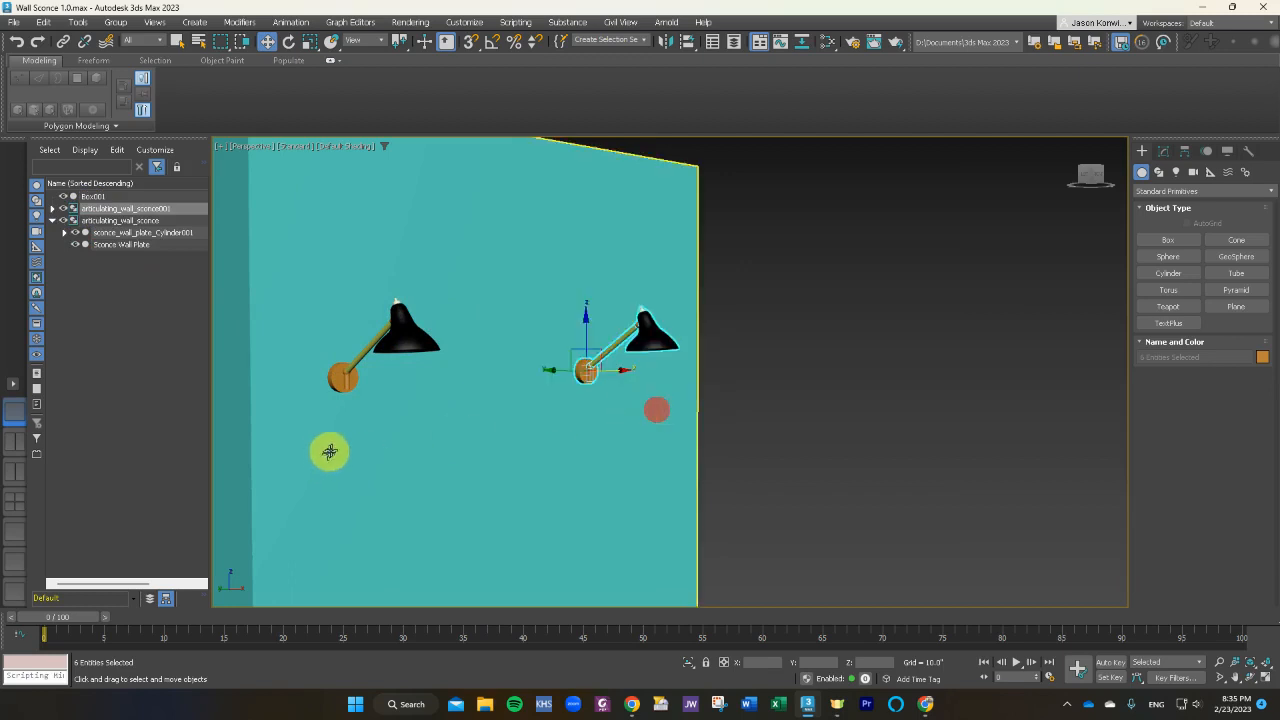
Change the original sconce wall plate's object color to pale cream, then select the cloned sconce's wall plate to compare its color.
{"action": "left_click", "coordinate": [342, 381]}
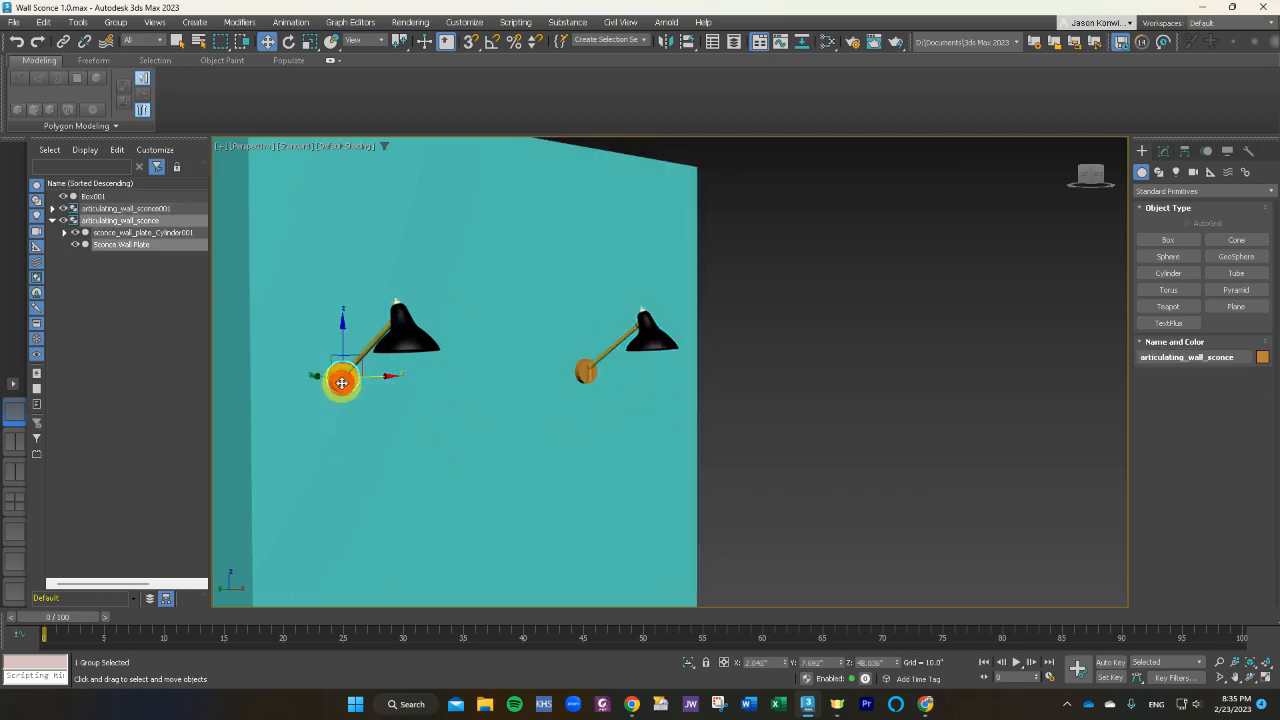
{"action": "left_click", "coordinate": [1263, 358]}
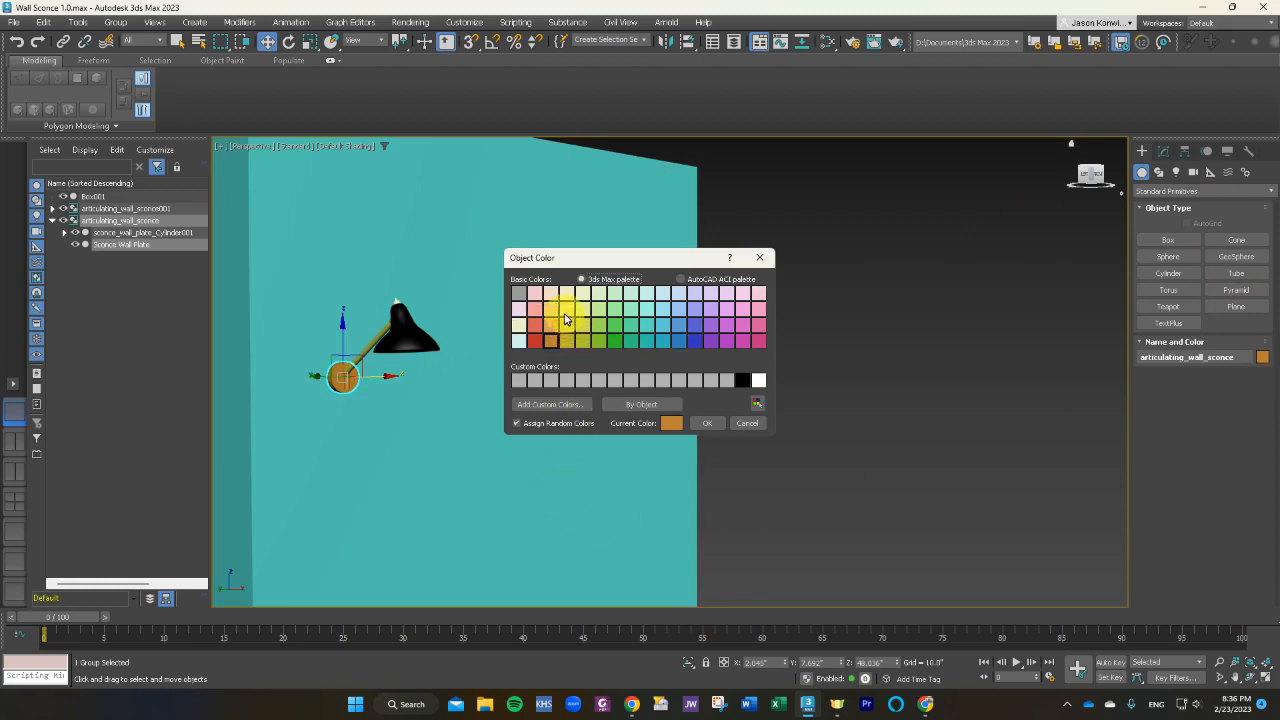
{"action": "left_click", "coordinate": [699, 423]}
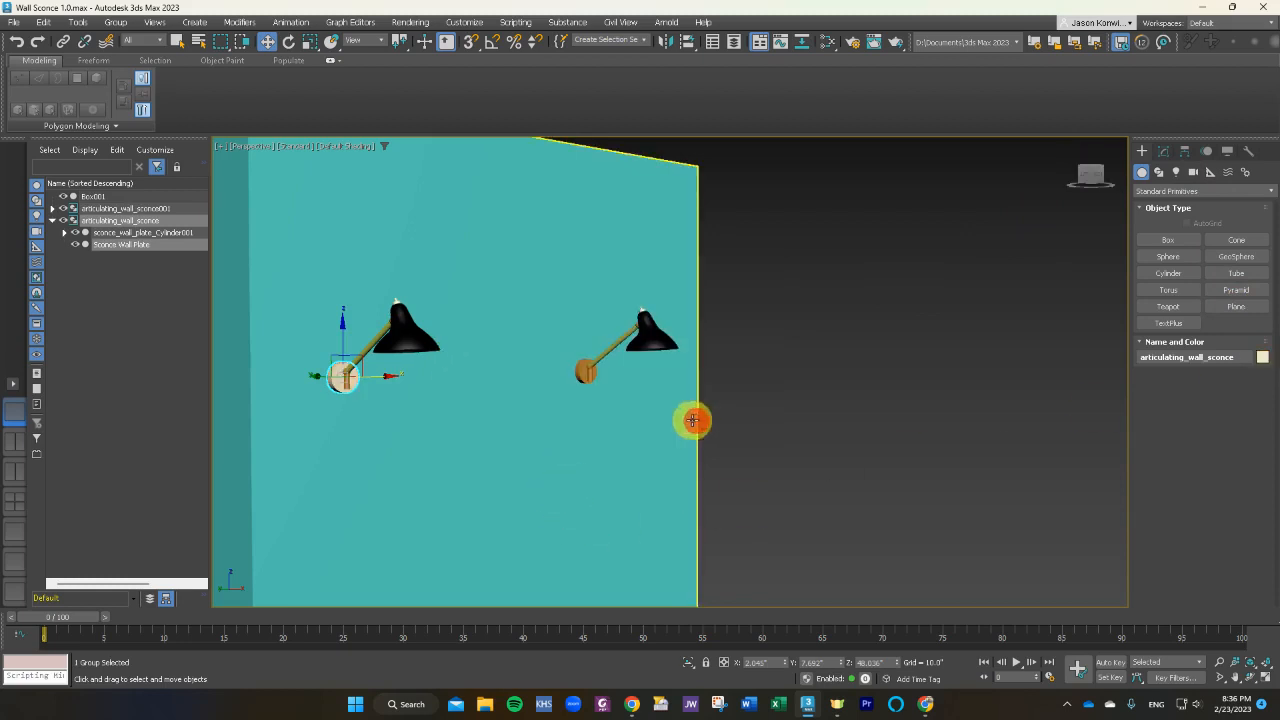
{"action": "left_click", "coordinate": [816, 300]}
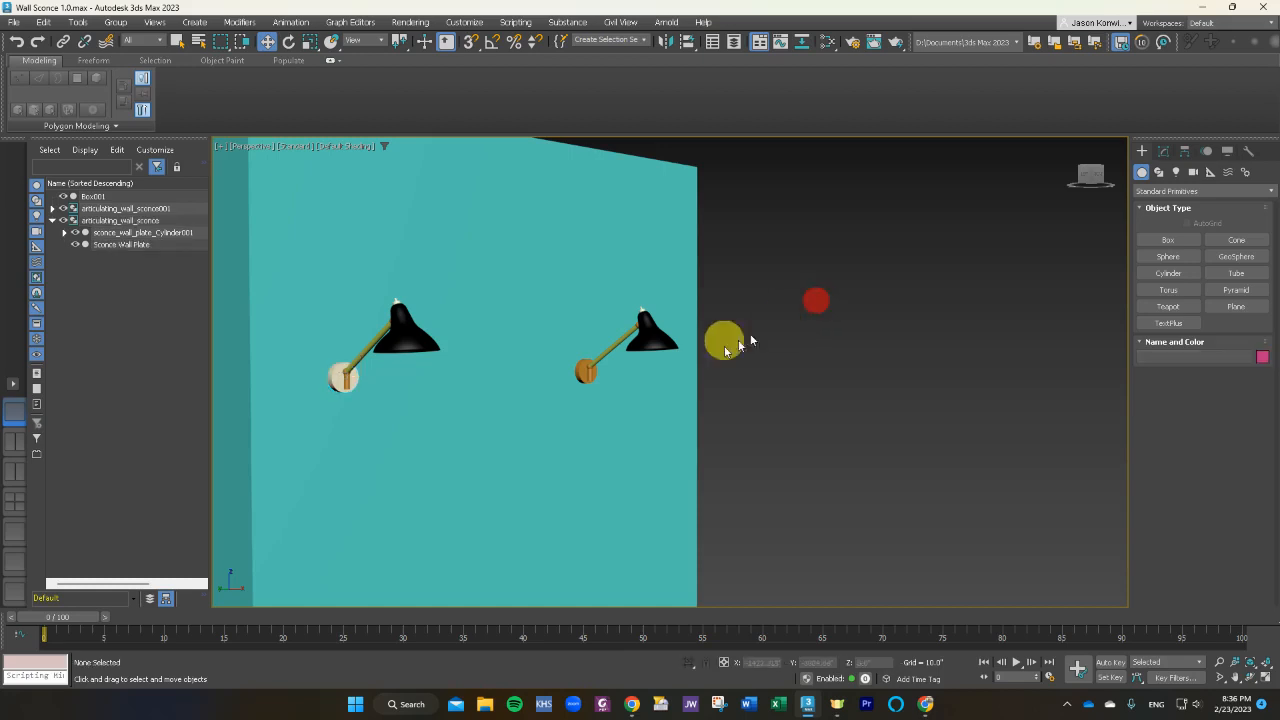
{"action": "left_click", "coordinate": [585, 372]}
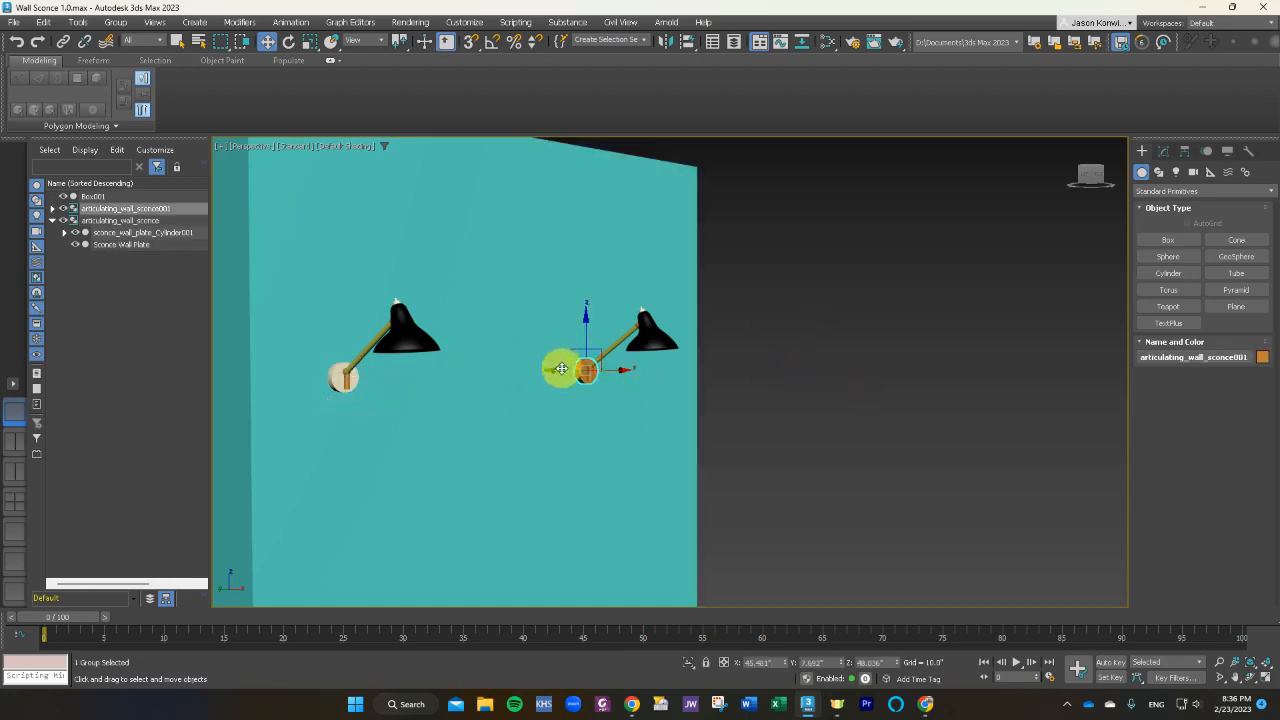
Undo the wall plate's color change and clear the selection.
{"action": "key", "text": "ctrl+z"}
{"action": "key", "text": "ctrl+z"}
{"action": "key", "text": "ctrl+z"}
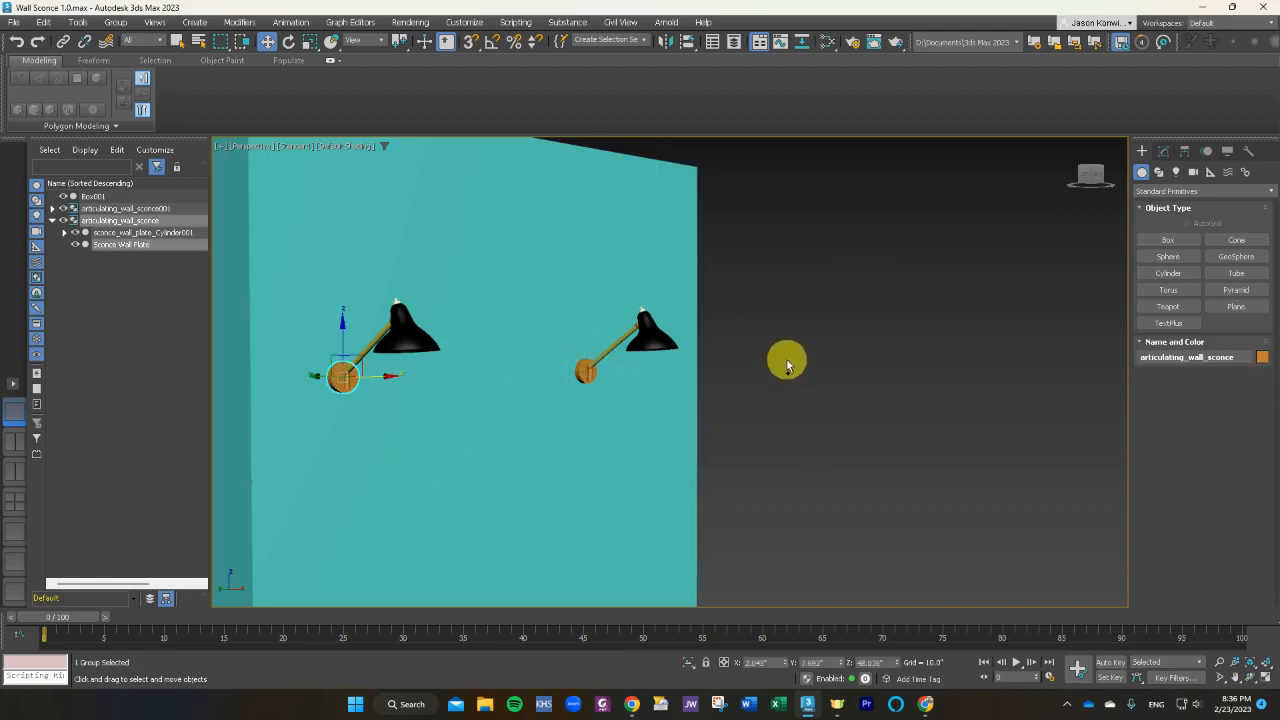
{"action": "left_click", "coordinate": [789, 369]}
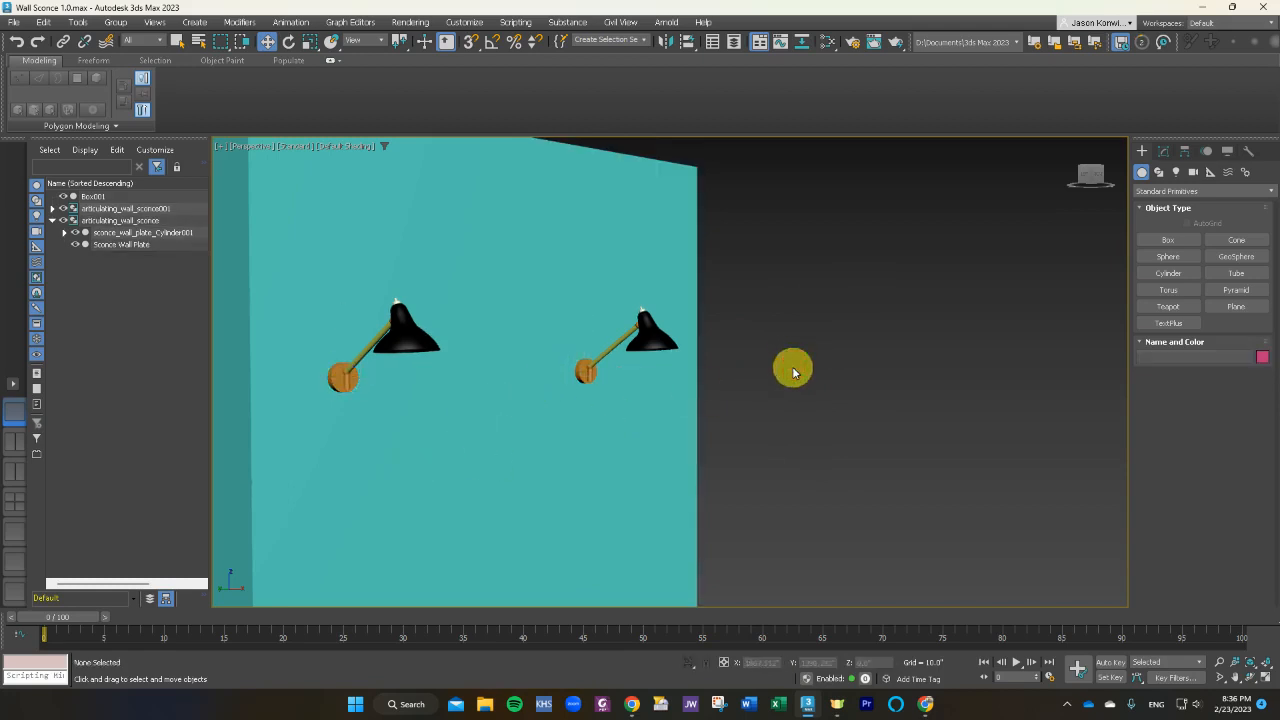